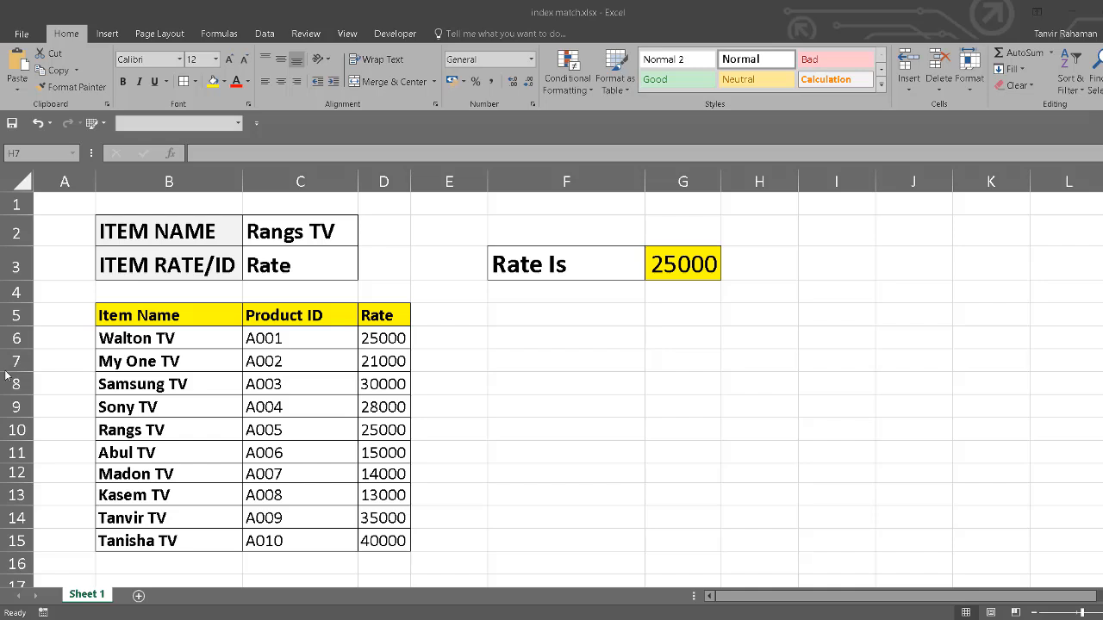
Step: Examine the product table in B5:D15 and its Item Name, Product ID and Rate headers
{"action": "left_click_drag", "start_coordinate": [102, 316], "coordinate": [382, 540]}
{"action": "left_click", "coordinate": [556, 455]}
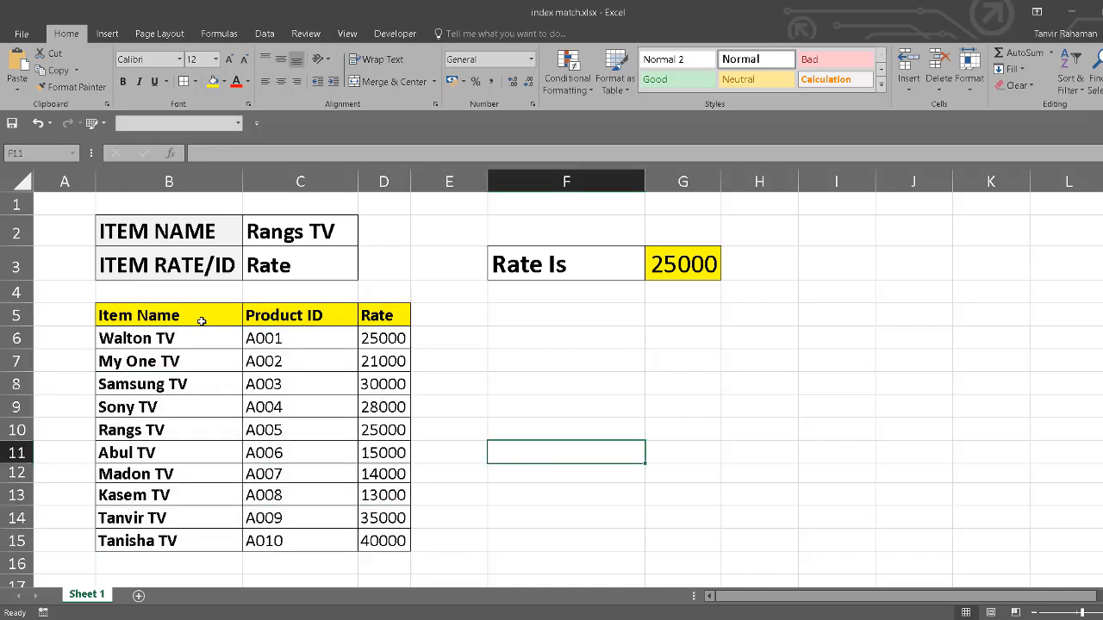
{"action": "left_click", "coordinate": [187, 316]}
{"action": "left_click", "coordinate": [270, 319]}
{"action": "left_click", "coordinate": [390, 315]}
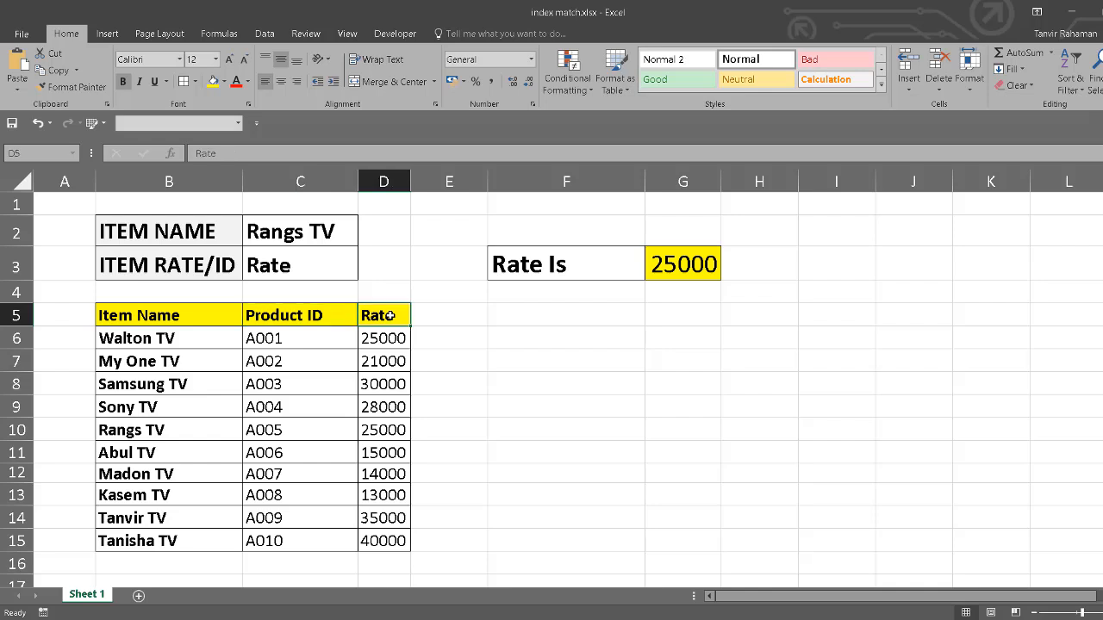
{"action": "left_click_drag", "start_coordinate": [190, 321], "coordinate": [395, 535]}
{"action": "left_click", "coordinate": [487, 383]}
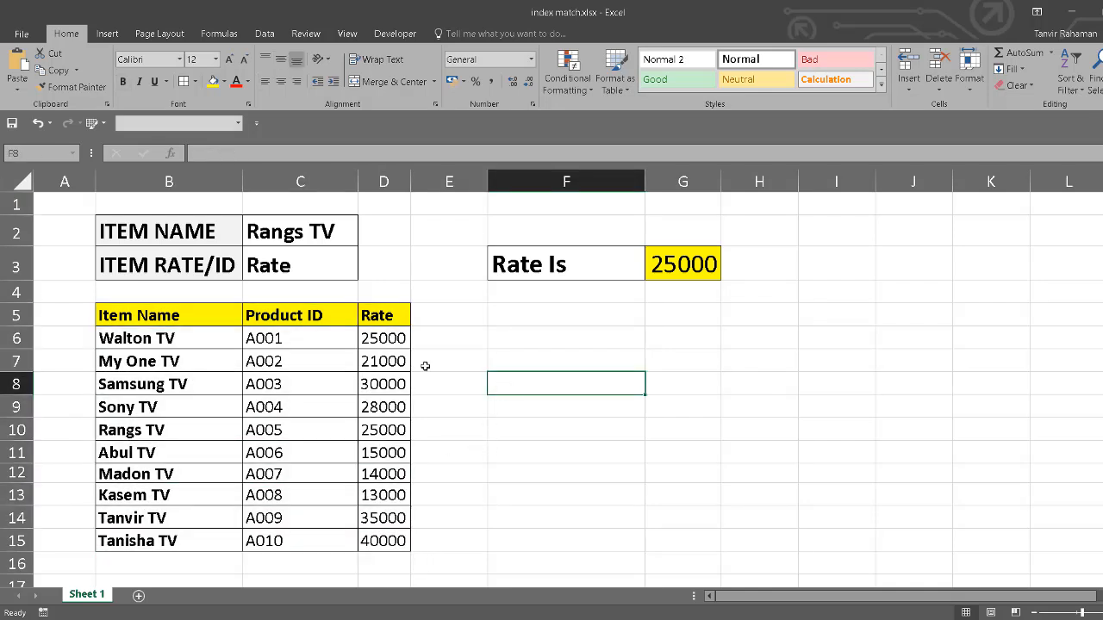
{"action": "left_click_drag", "start_coordinate": [186, 311], "coordinate": [375, 540]}
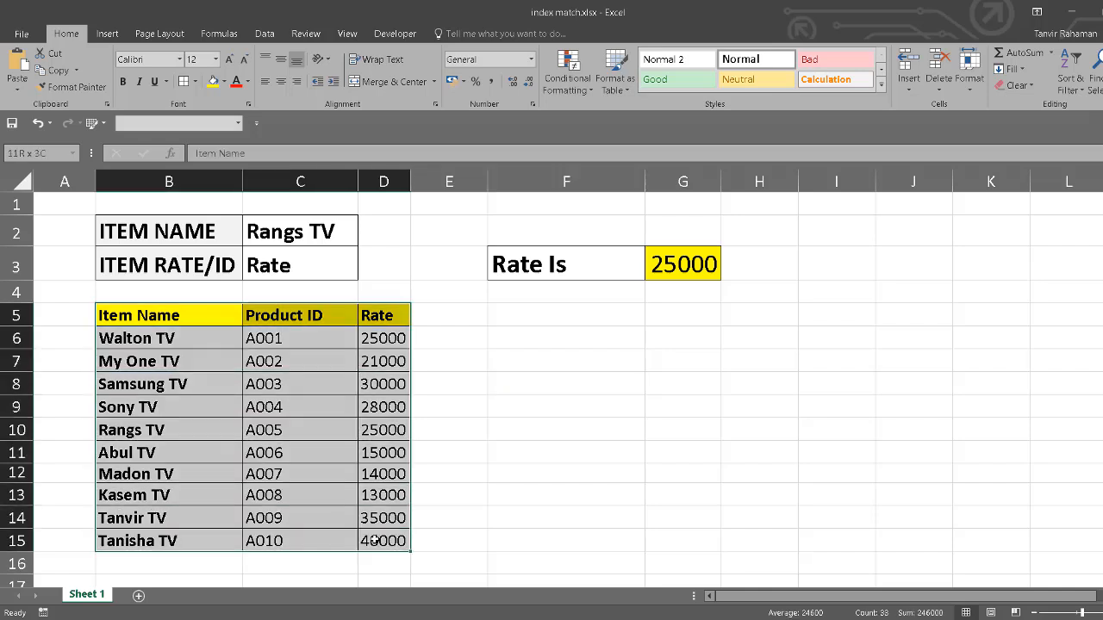
{"action": "left_click", "coordinate": [275, 312]}
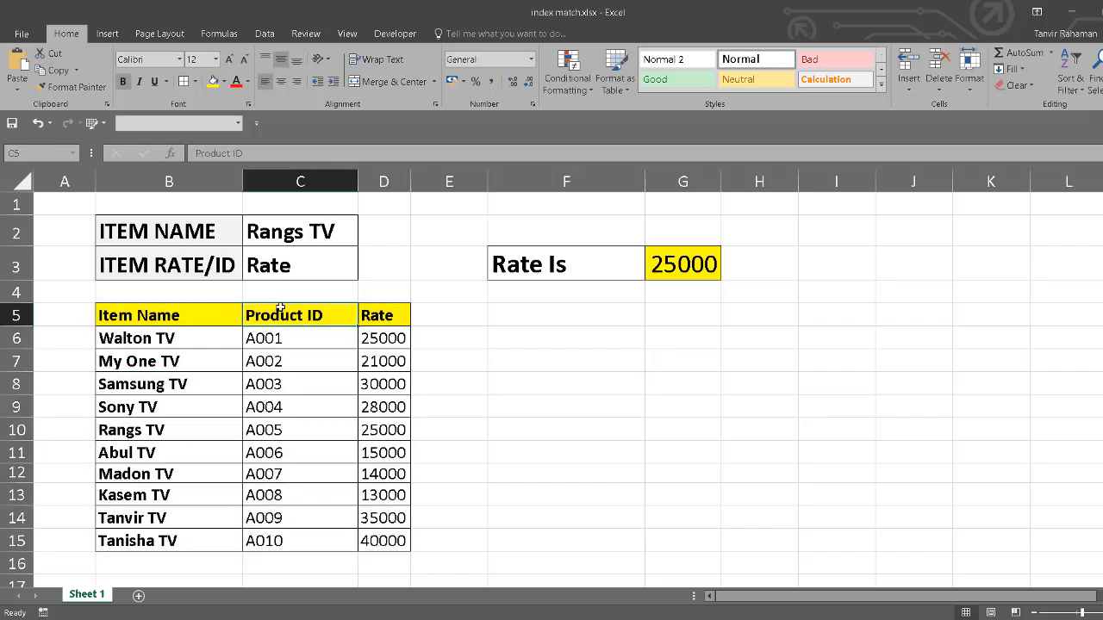
{"action": "left_click", "coordinate": [171, 315]}
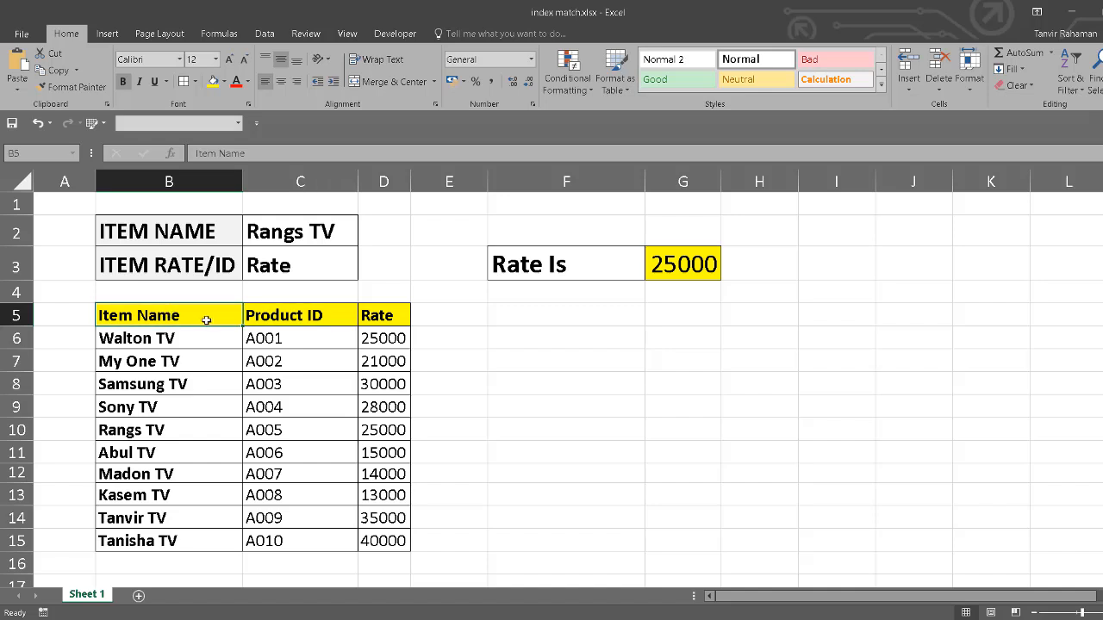
{"action": "left_click", "coordinate": [290, 312]}
{"action": "left_click", "coordinate": [400, 319]}
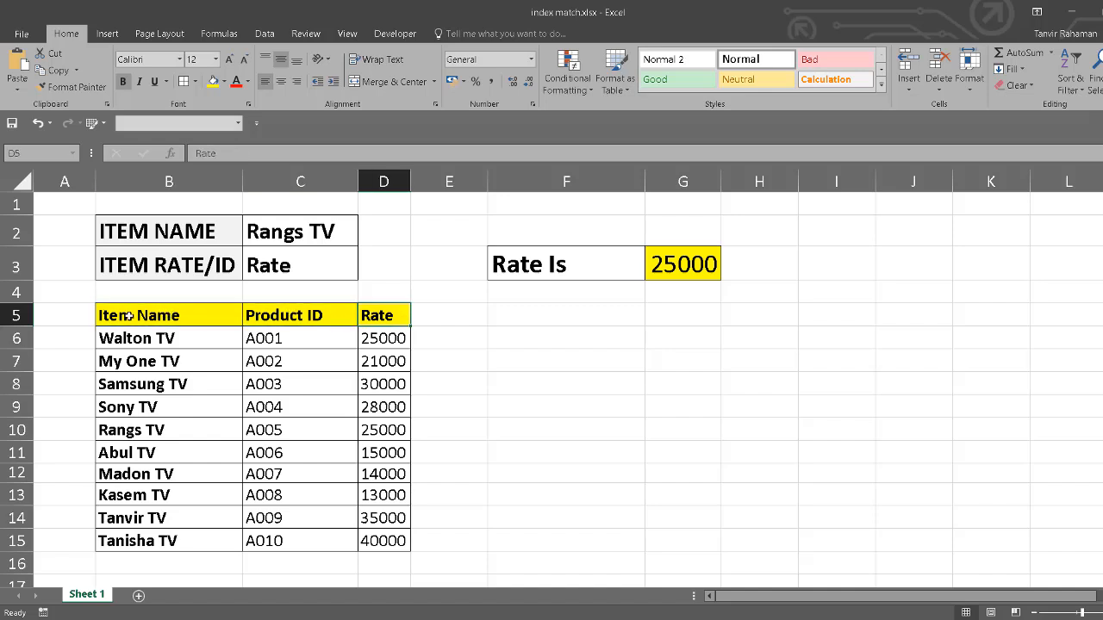
{"action": "left_click", "coordinate": [130, 315]}
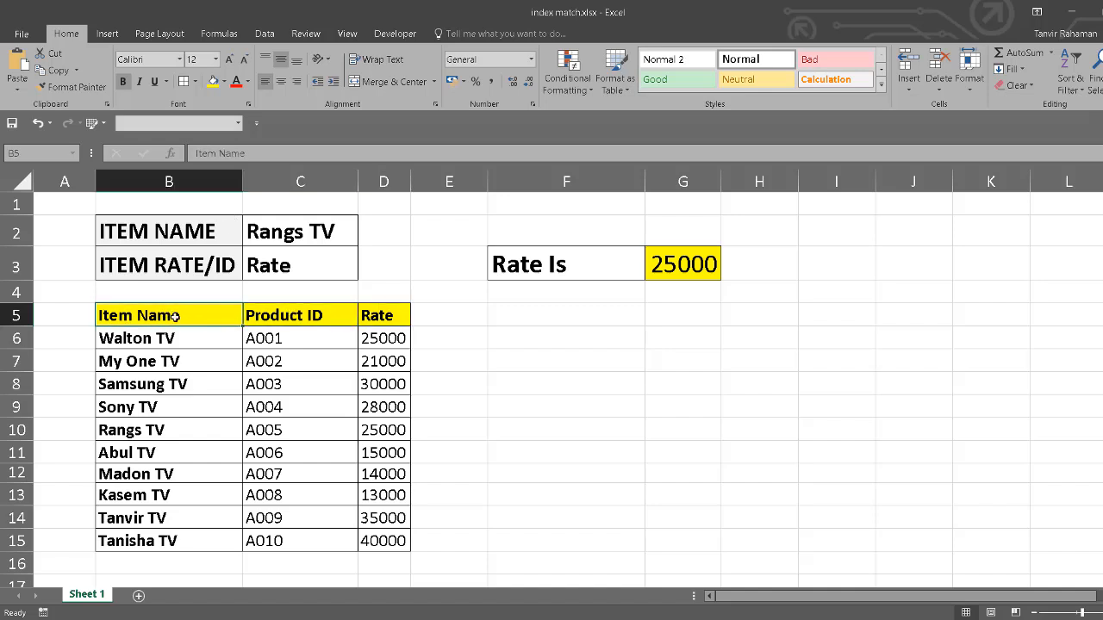
Step: Examine the entries in each product table column and the ITEM NAME and ITEM RATE/ID labels above the table
{"action": "left_click_drag", "start_coordinate": [175, 319], "coordinate": [182, 545]}
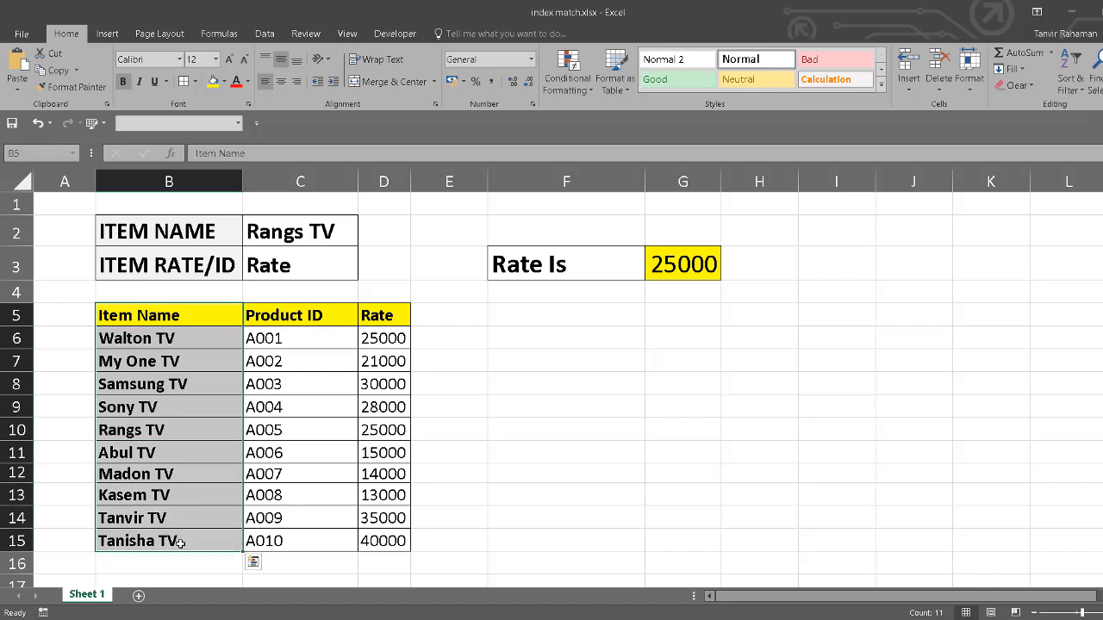
{"action": "left_click_drag", "start_coordinate": [330, 313], "coordinate": [320, 385]}
{"action": "left_click_drag", "start_coordinate": [321, 461], "coordinate": [316, 542]}
{"action": "left_click_drag", "start_coordinate": [389, 321], "coordinate": [390, 540]}
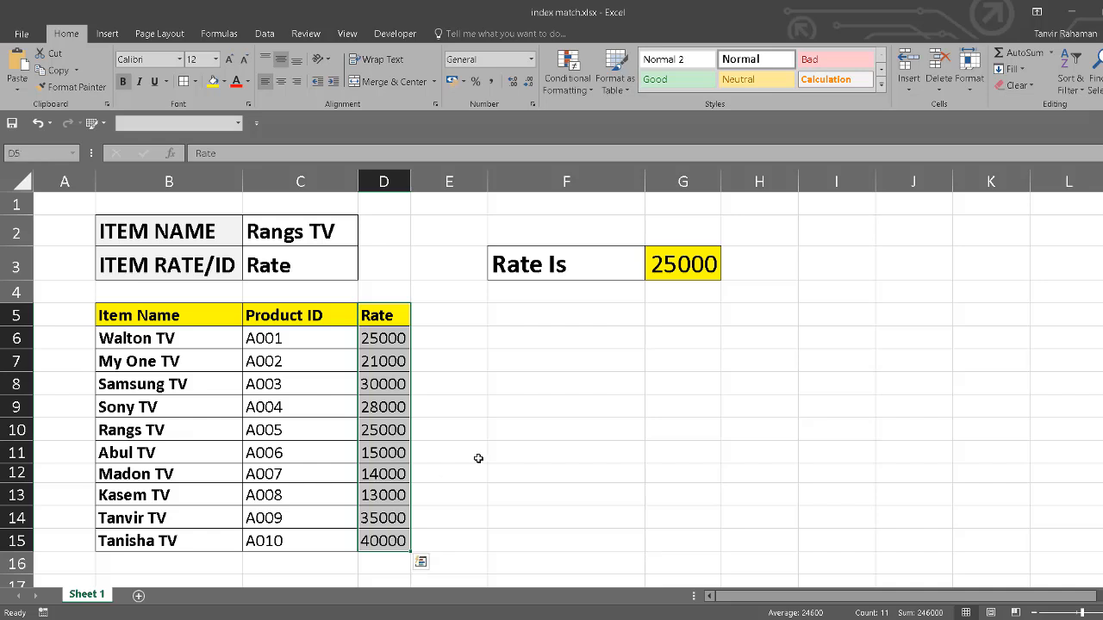
{"action": "left_click", "coordinate": [238, 226]}
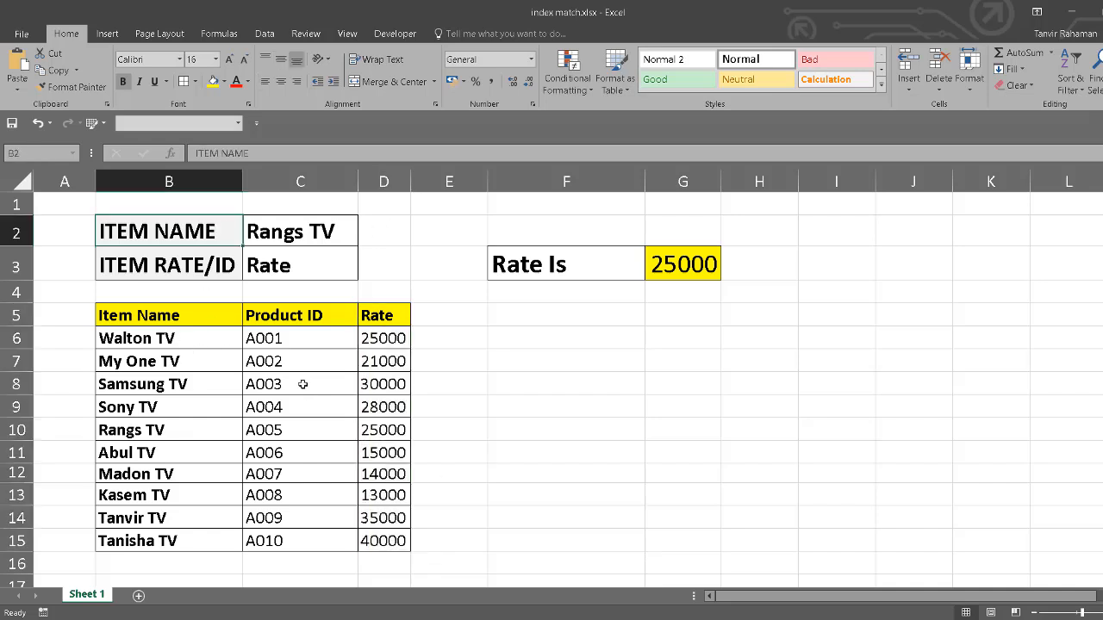
{"action": "left_click", "coordinate": [146, 321]}
{"action": "left_click_drag", "start_coordinate": [146, 320], "coordinate": [383, 541]}
{"action": "left_click", "coordinate": [222, 227]}
{"action": "left_click", "coordinate": [183, 269]}
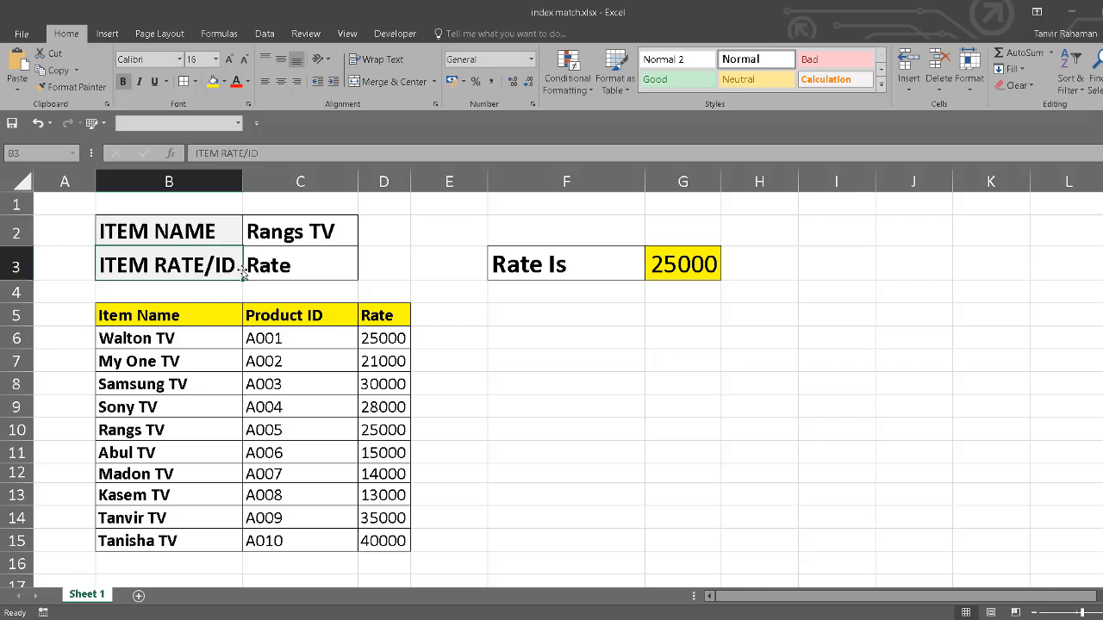
Step: Choose Kasem TV as the item name in C2 and check the lookup label and result in F3 and G3
{"action": "left_click", "coordinate": [322, 229]}
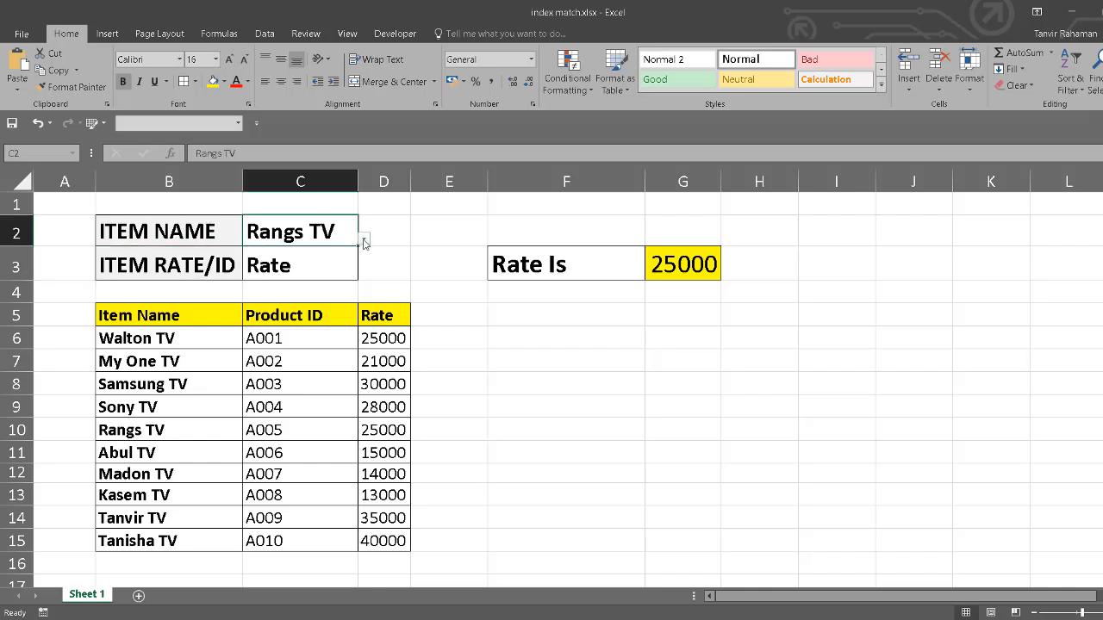
{"action": "left_click", "coordinate": [364, 242]}
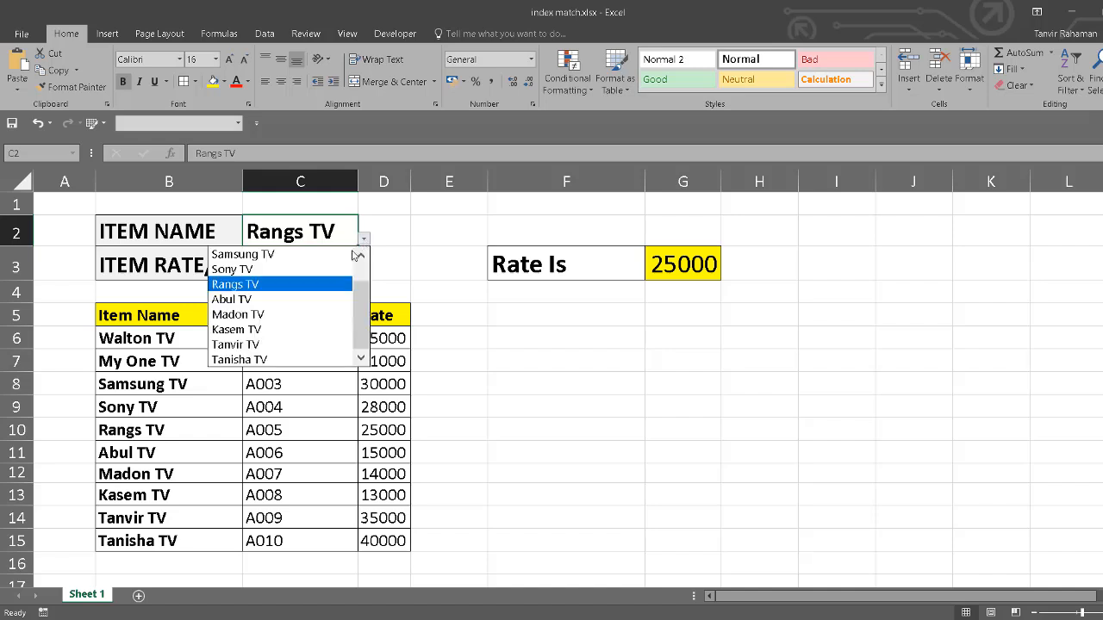
{"action": "left_click", "coordinate": [302, 332]}
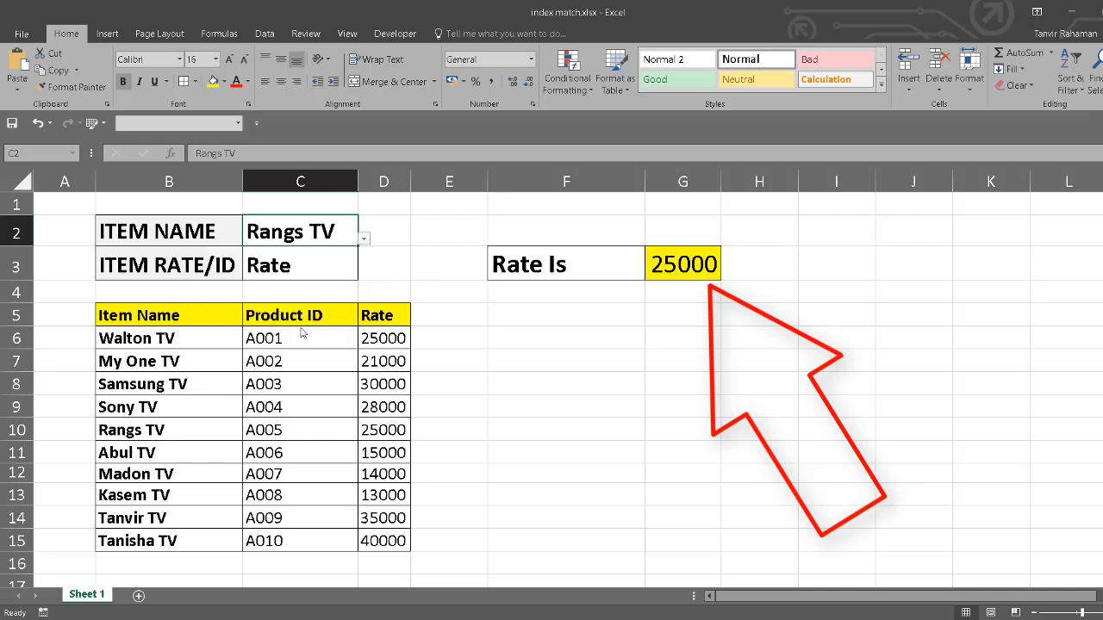
{"action": "left_click", "coordinate": [624, 268]}
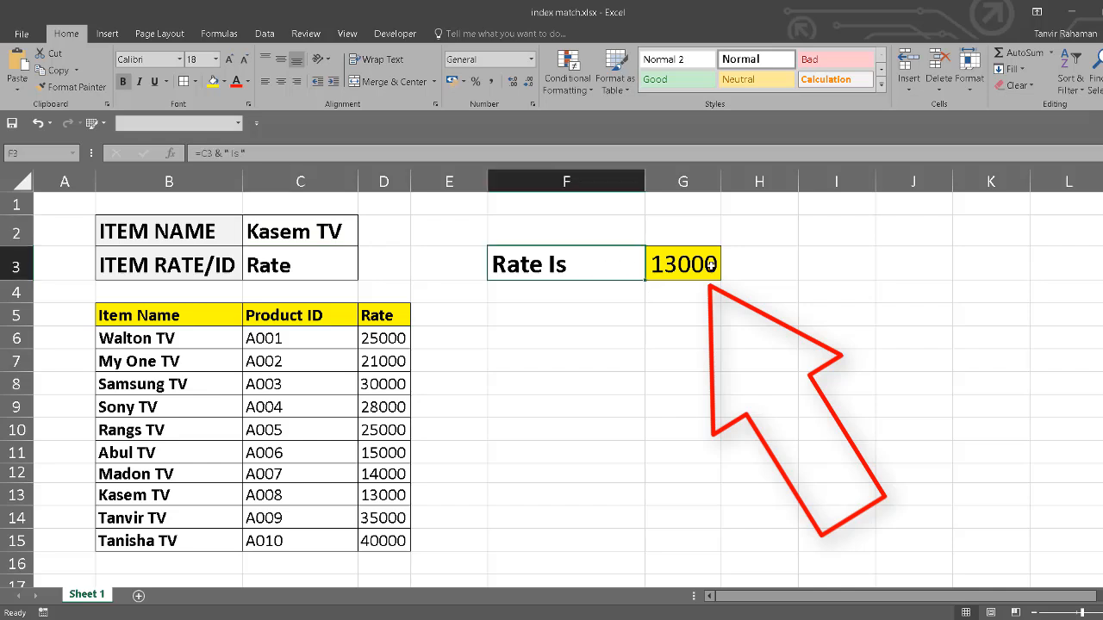
{"action": "left_click", "coordinate": [703, 270]}
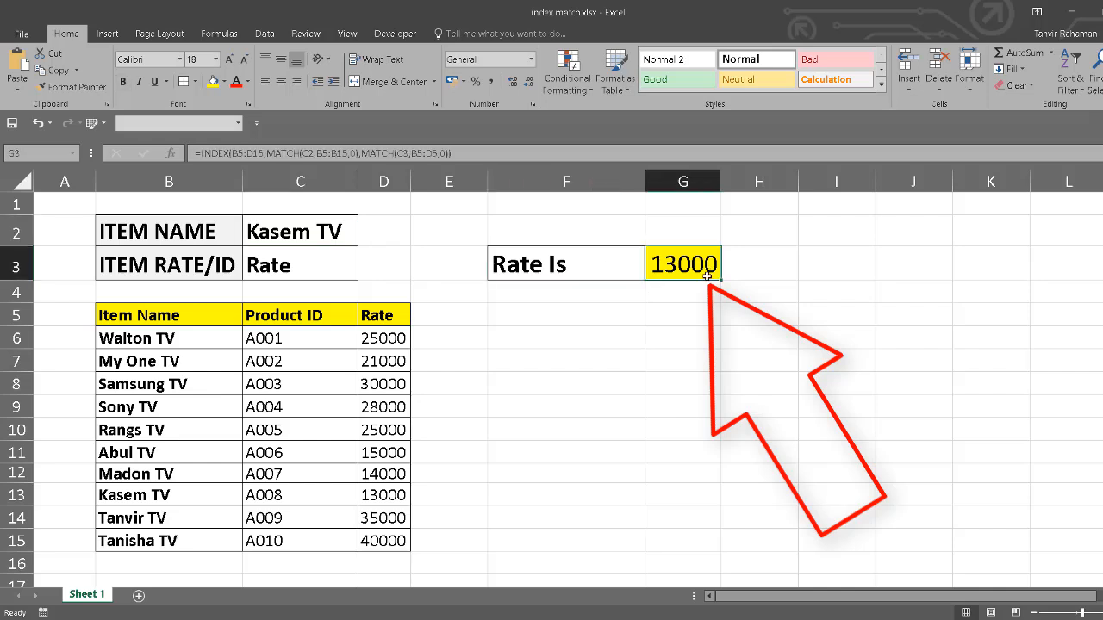
Step: Choose Abul TV as the item name in C2 and check the lookup result in G3
{"action": "left_click", "coordinate": [348, 231]}
{"action": "left_click", "coordinate": [365, 239]}
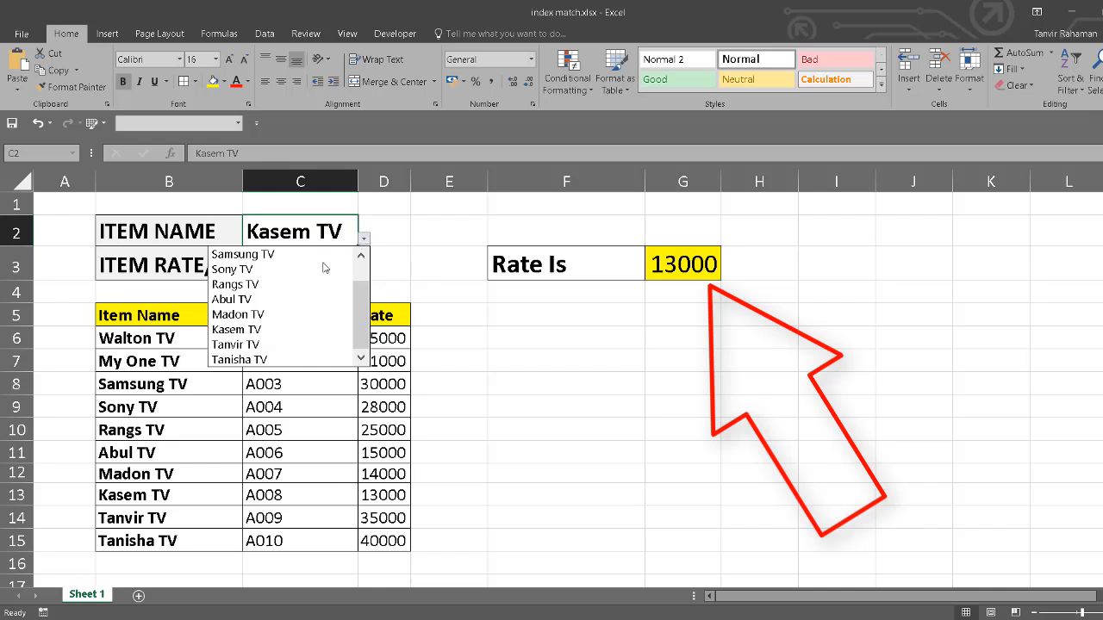
{"action": "left_click", "coordinate": [293, 300]}
{"action": "left_click", "coordinate": [688, 268]}
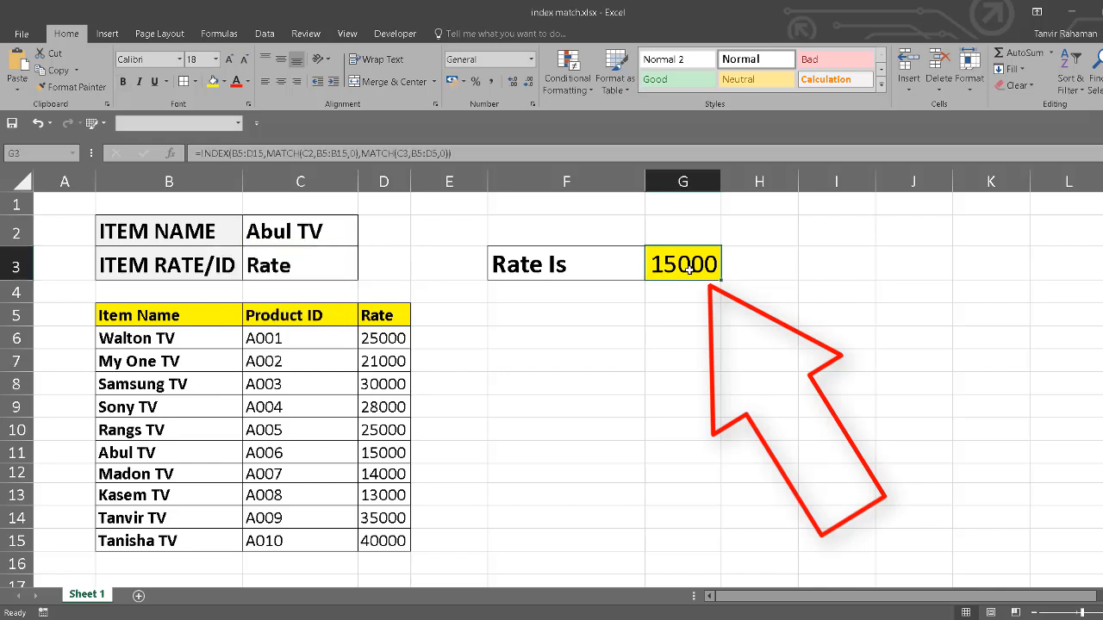
Step: Choose Product ID for ITEM RATE/ID in C3 and compare the lookup result with the Abul TV row of the table
{"action": "left_click", "coordinate": [344, 233]}
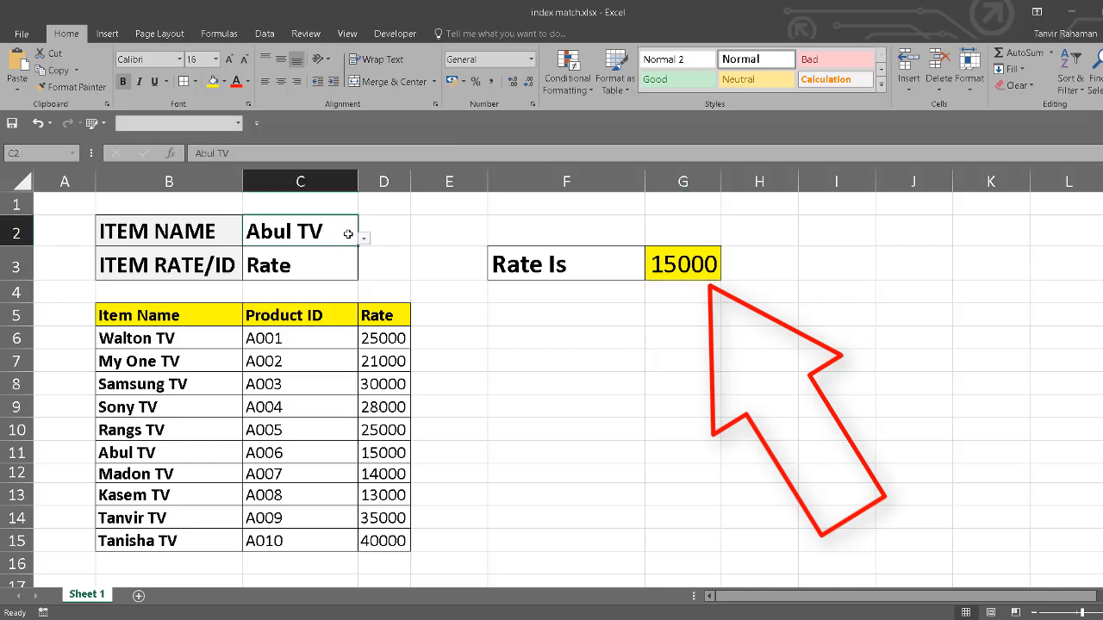
{"action": "left_click", "coordinate": [383, 265]}
{"action": "left_click", "coordinate": [183, 260]}
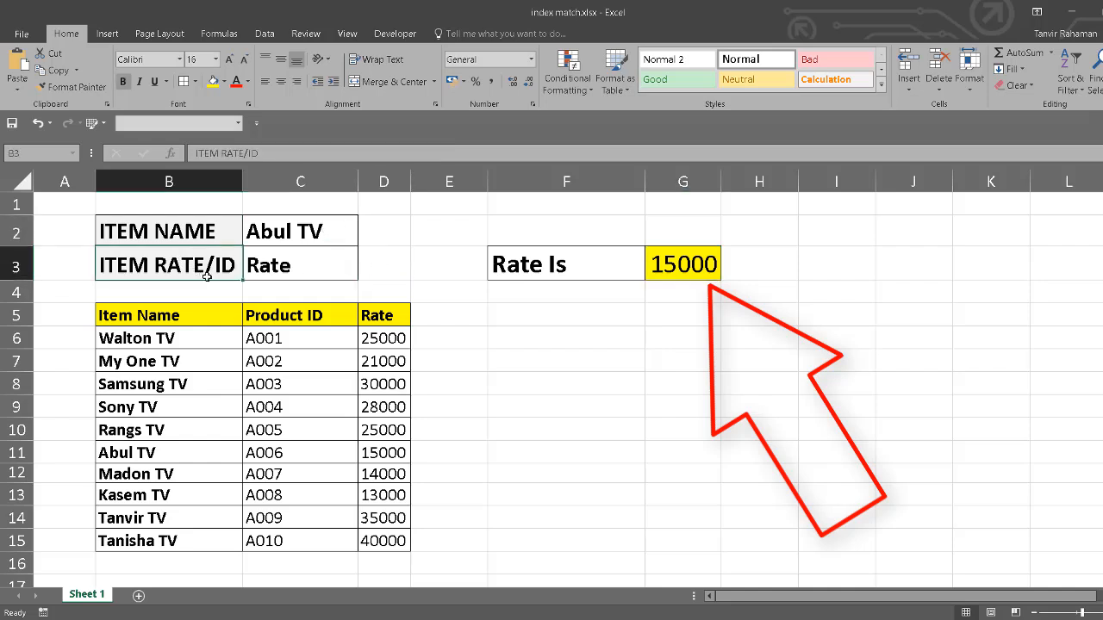
{"action": "left_click", "coordinate": [263, 272]}
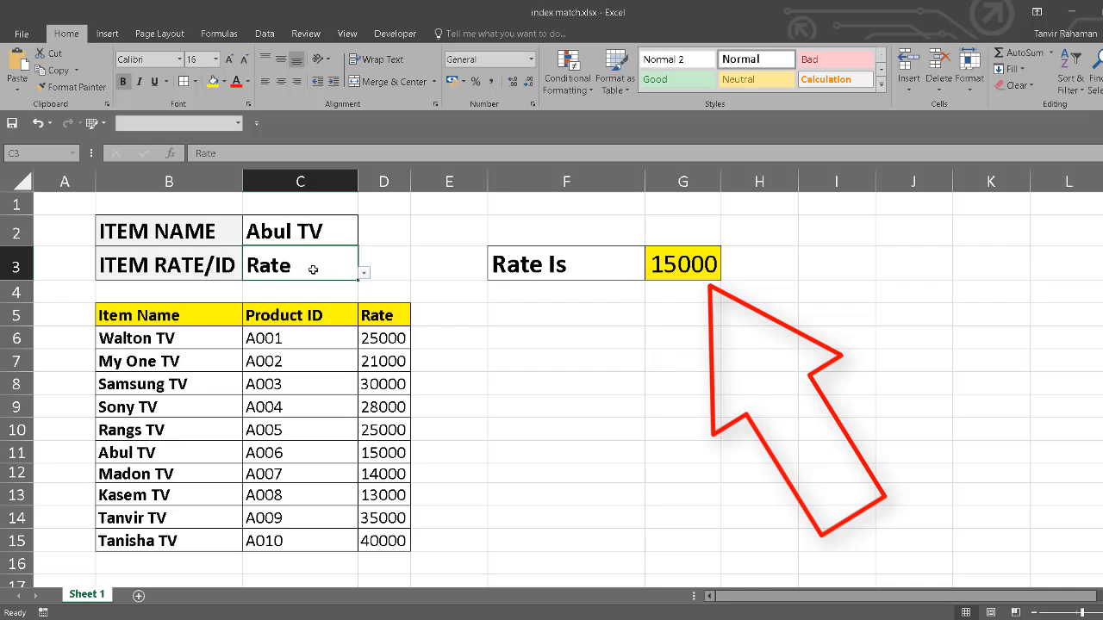
{"action": "left_click", "coordinate": [365, 274]}
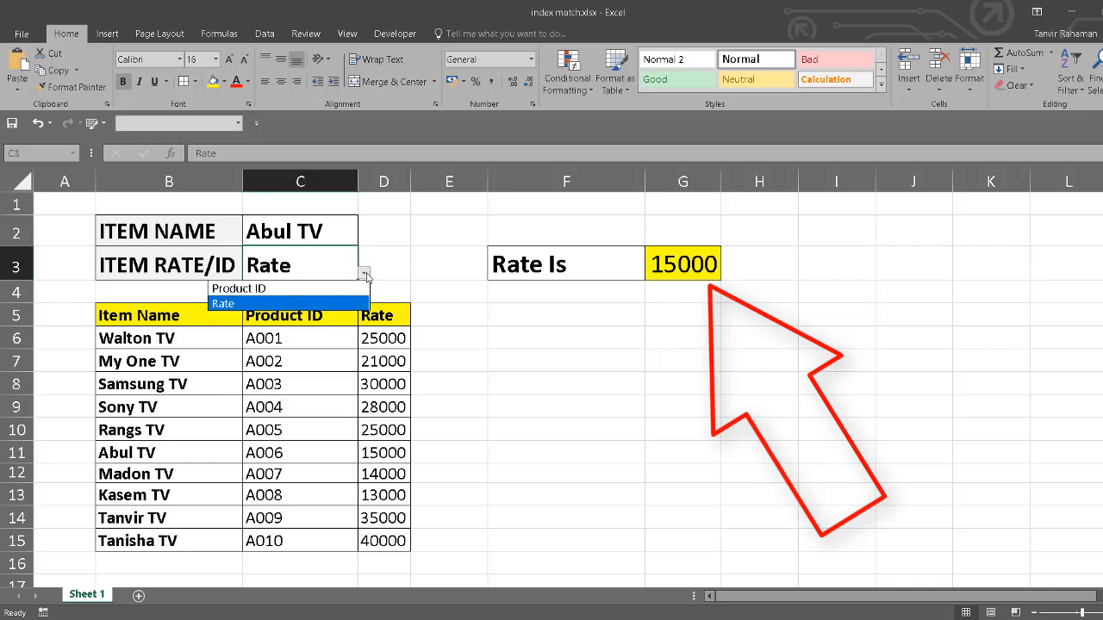
{"action": "left_click", "coordinate": [323, 292]}
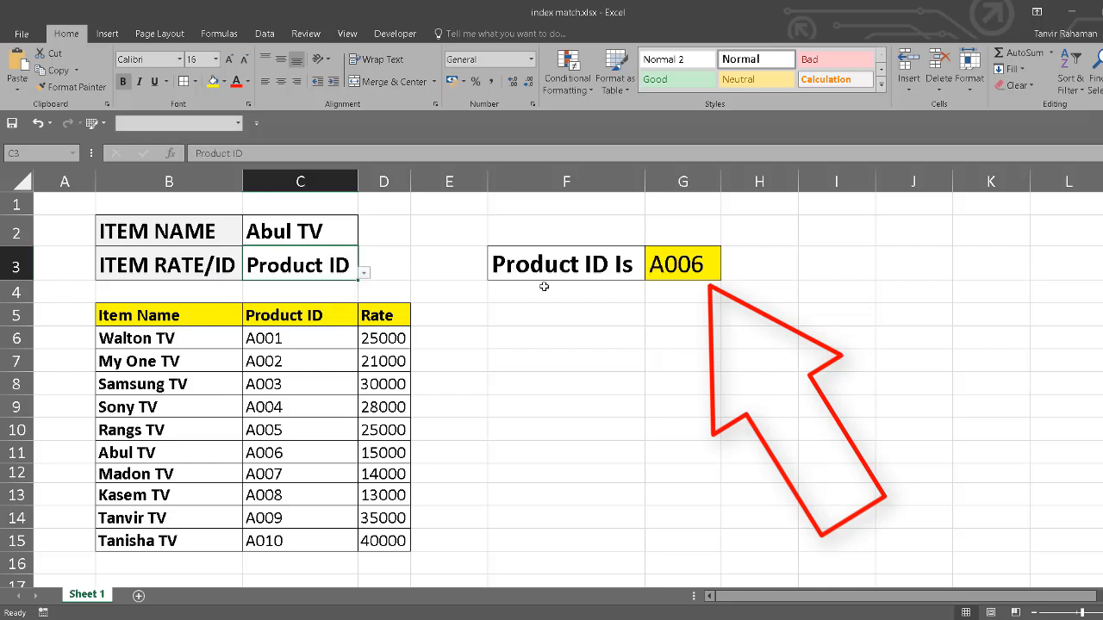
{"action": "left_click", "coordinate": [685, 264]}
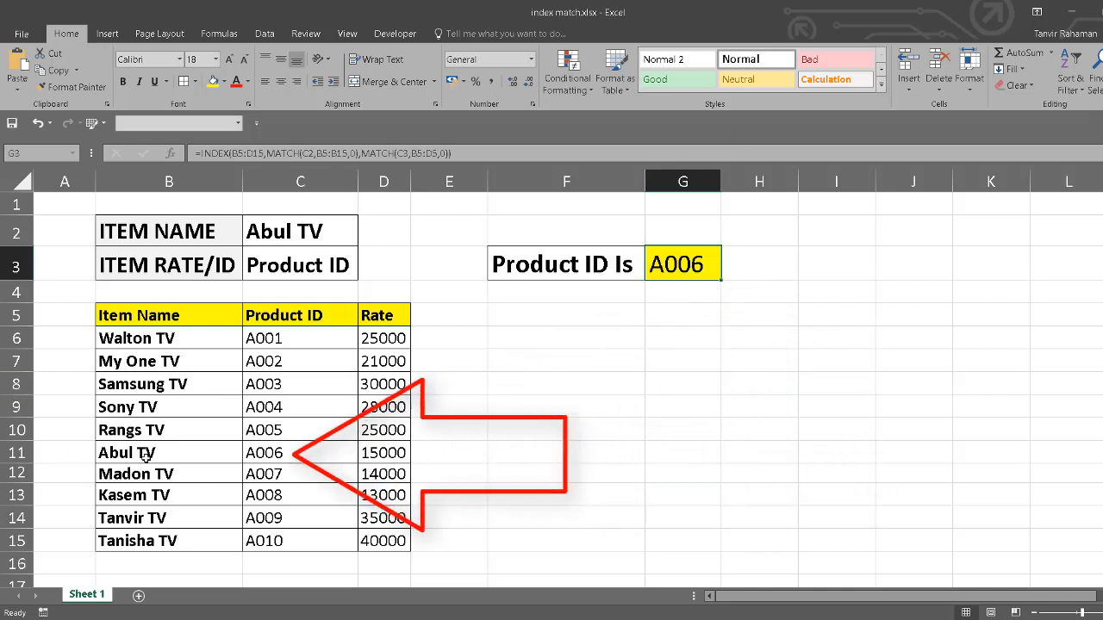
{"action": "left_click_drag", "start_coordinate": [146, 455], "coordinate": [368, 453]}
{"action": "left_click", "coordinate": [294, 458]}
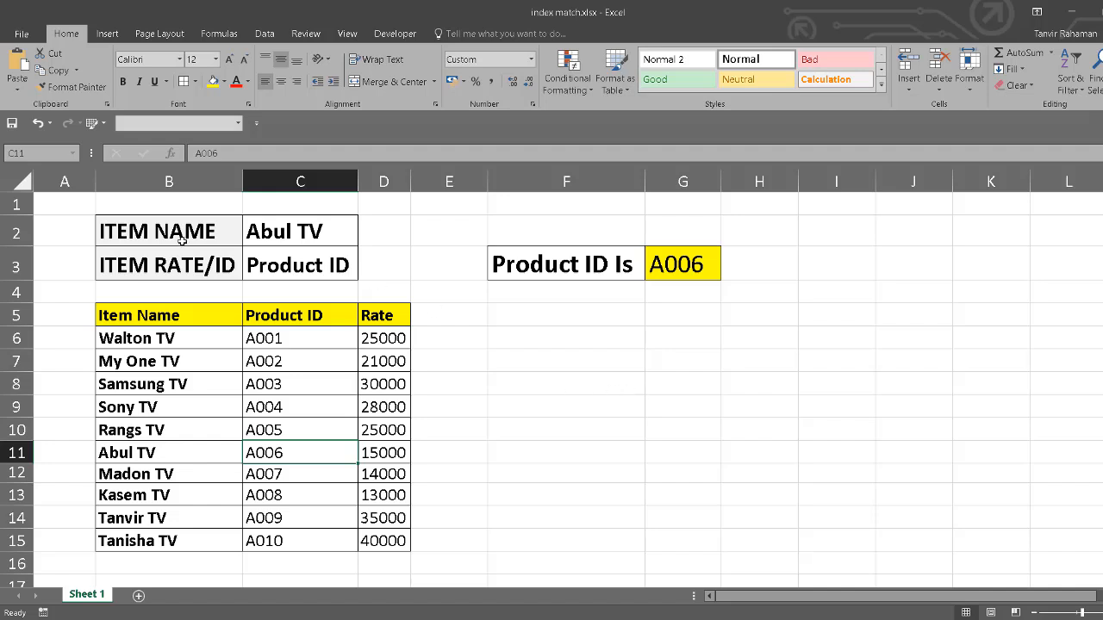
{"action": "left_click_drag", "start_coordinate": [203, 240], "coordinate": [679, 548]}
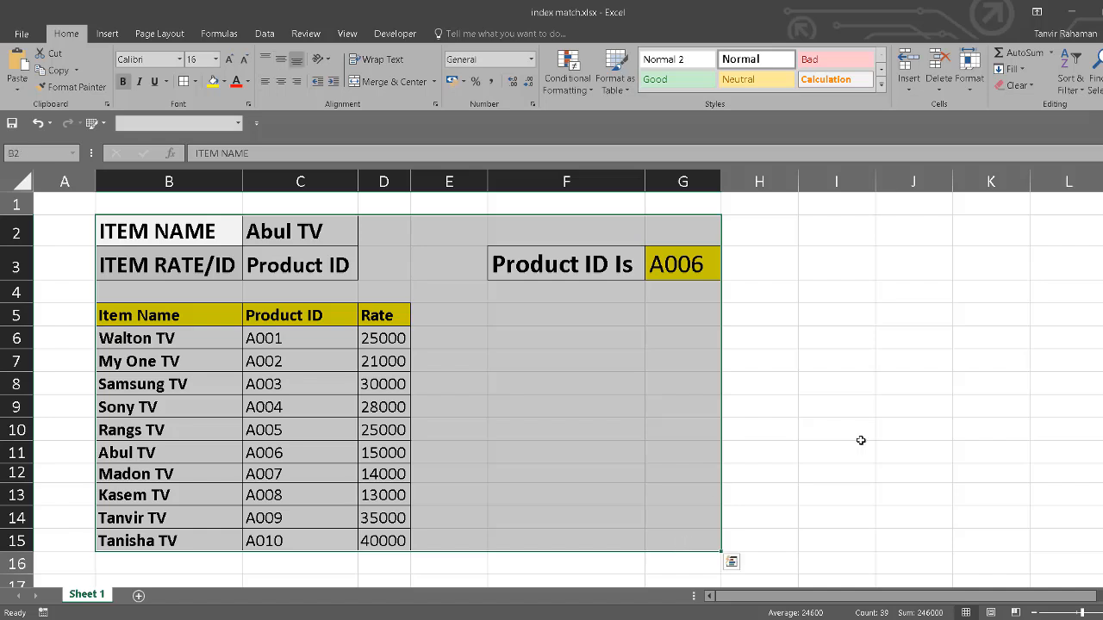
{"action": "left_click", "coordinate": [752, 392]}
{"action": "left_click_drag", "start_coordinate": [168, 233], "coordinate": [684, 536]}
{"action": "left_click", "coordinate": [681, 359]}
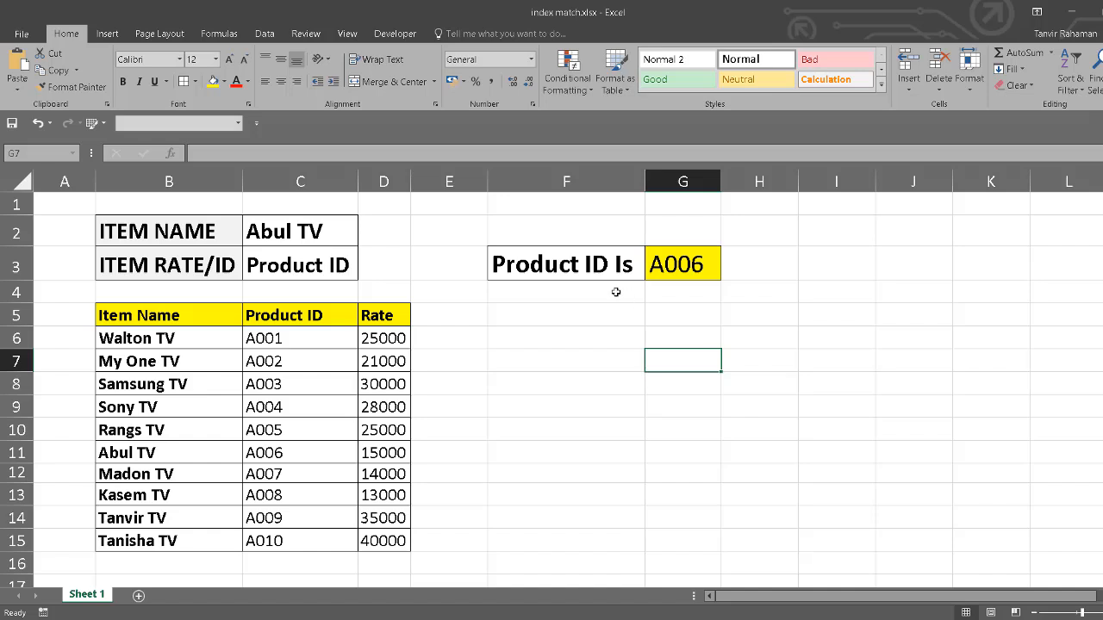
{"action": "left_click", "coordinate": [556, 415]}
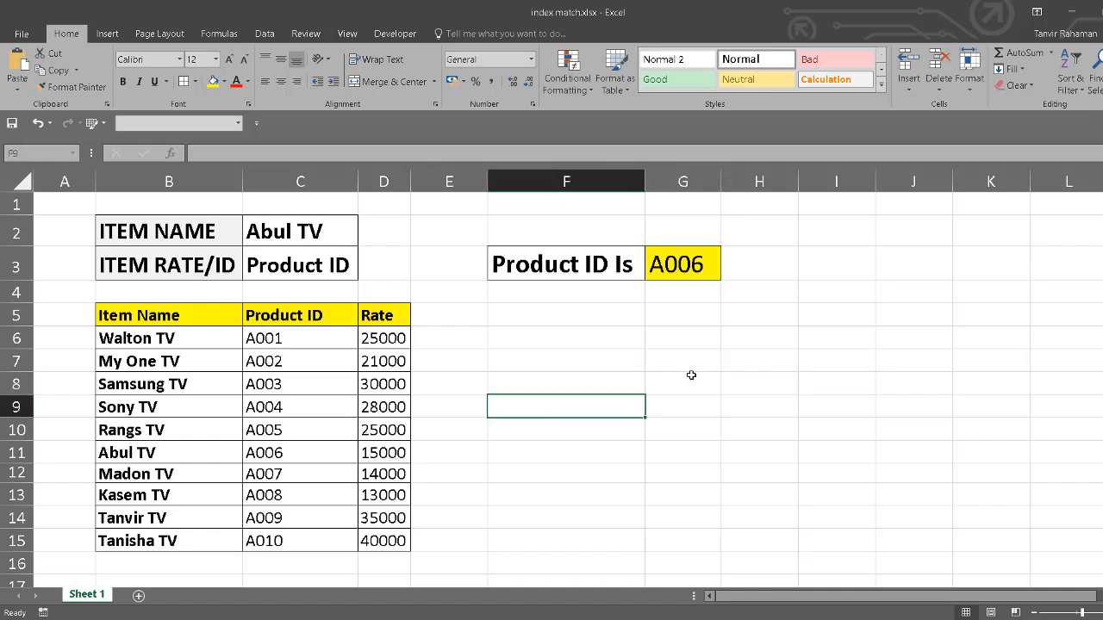
{"action": "left_click", "coordinate": [537, 345]}
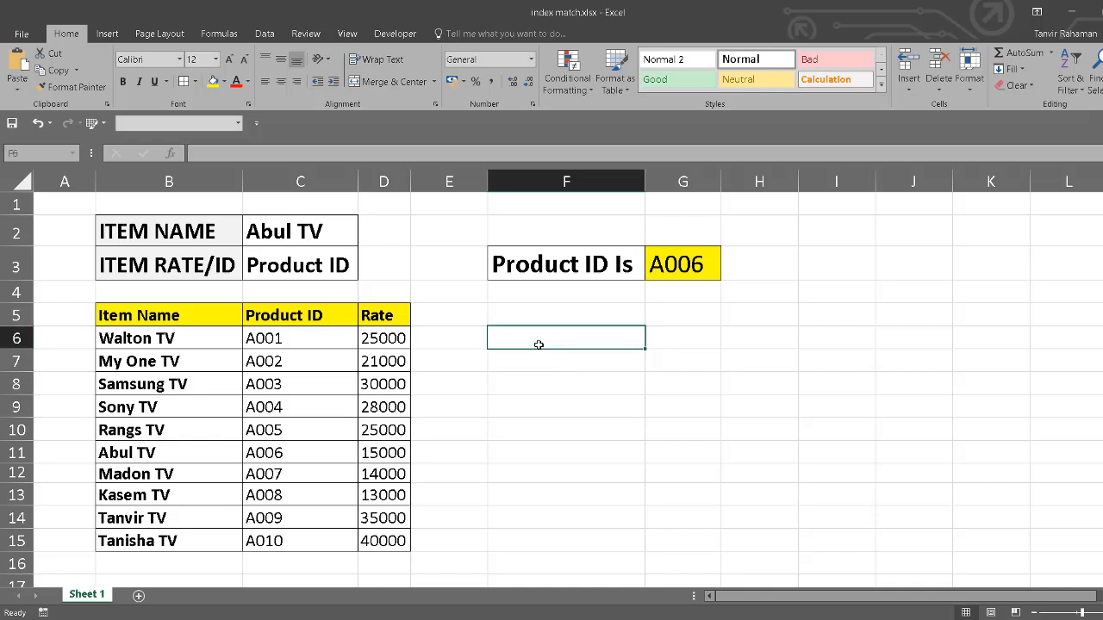
Step: Clear the item name in C2, the ITEM RATE/ID choice in C3 and the INDEX-MATCH formula in G3
{"action": "left_click", "coordinate": [280, 231]}
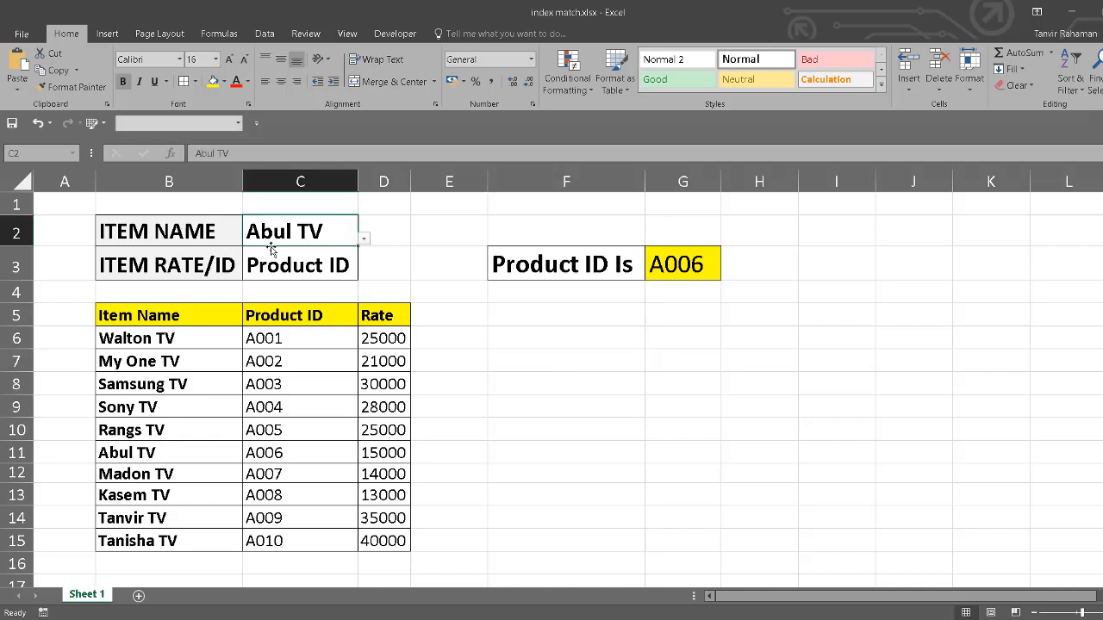
{"action": "key", "text": "Delete"}
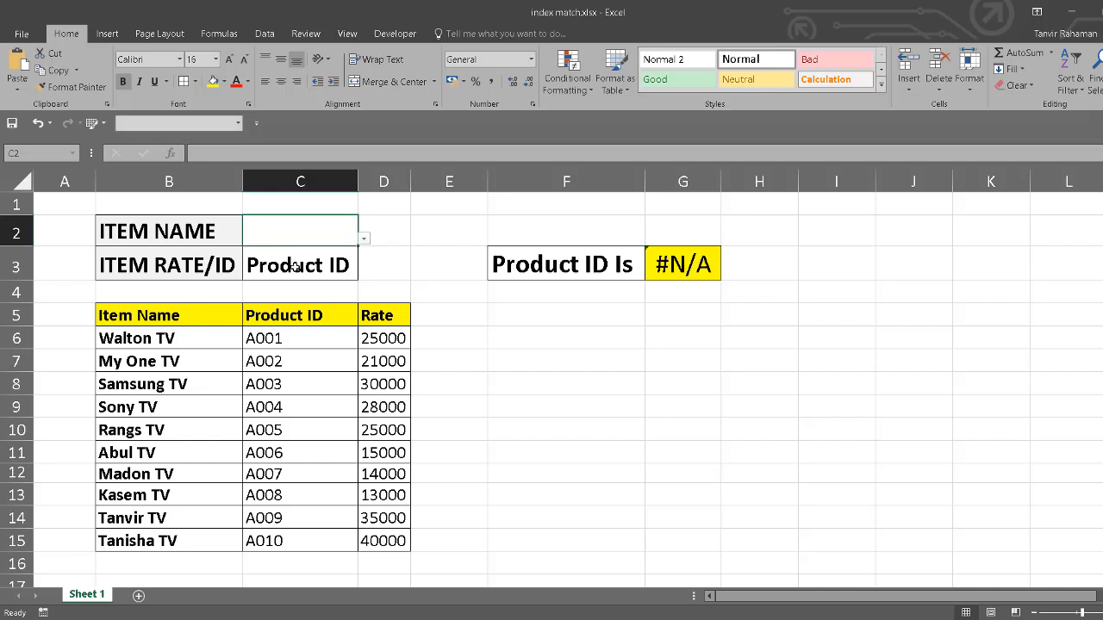
{"action": "left_click", "coordinate": [295, 268]}
{"action": "key", "text": "Delete"}
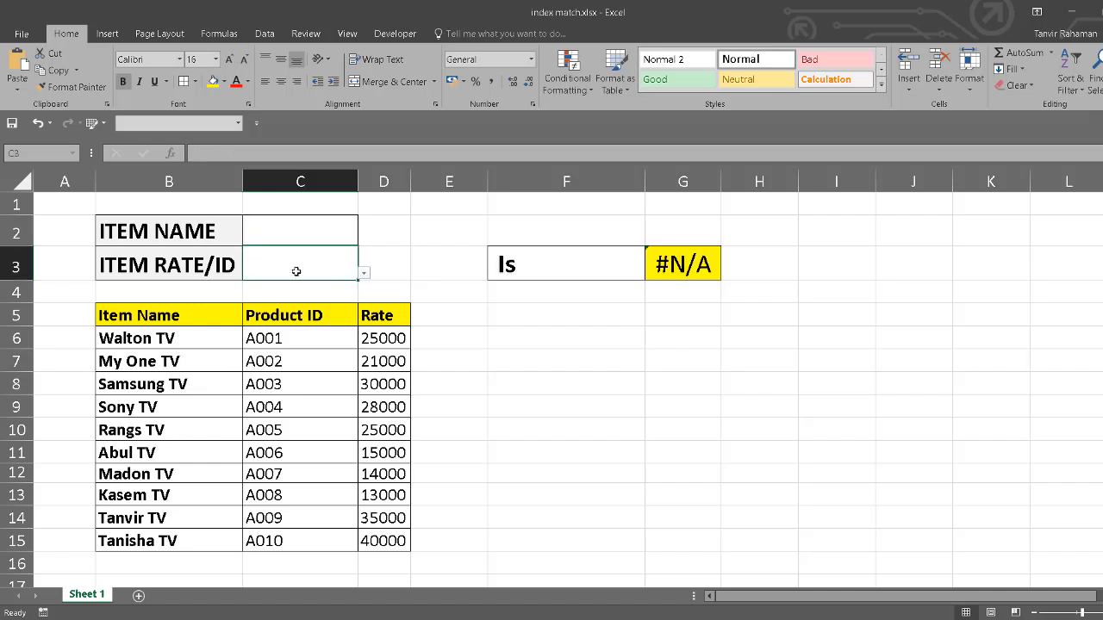
{"action": "left_click", "coordinate": [677, 274]}
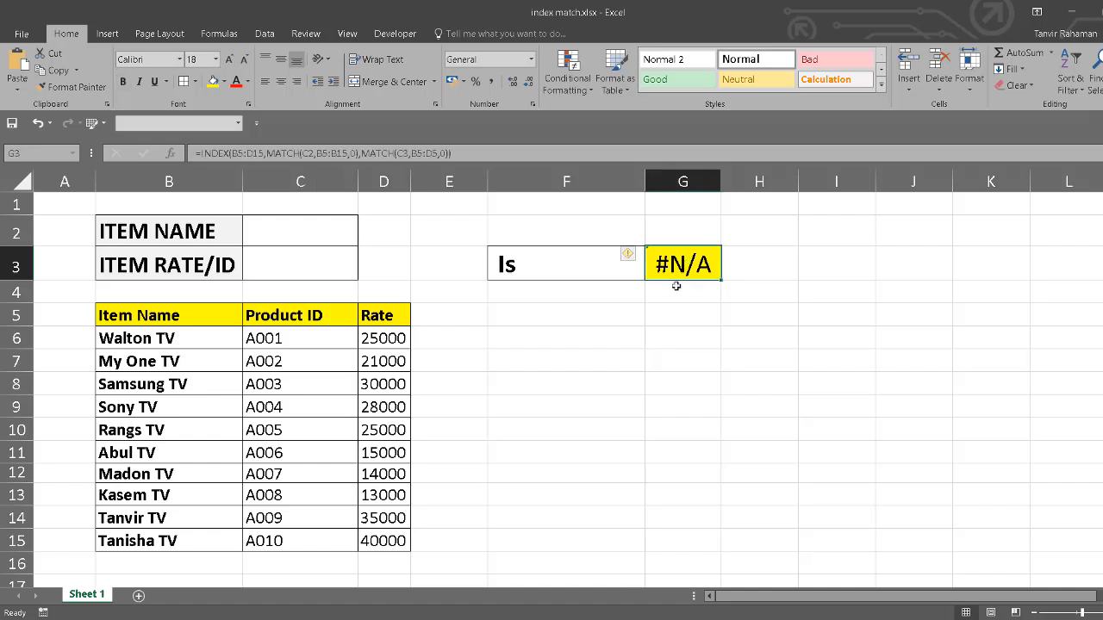
{"action": "key", "text": "Delete"}
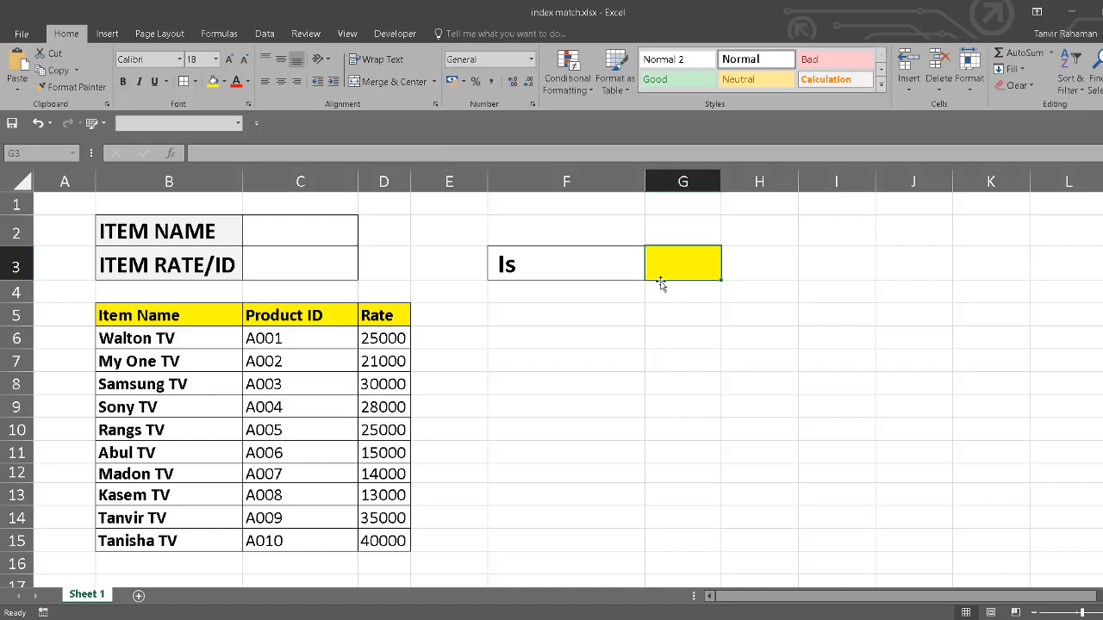
Step: Examine the product table in B5:D15 and its Item Name, Product ID and Rate headers
{"action": "left_click", "coordinate": [592, 384]}
{"action": "left_click_drag", "start_coordinate": [153, 324], "coordinate": [388, 386]}
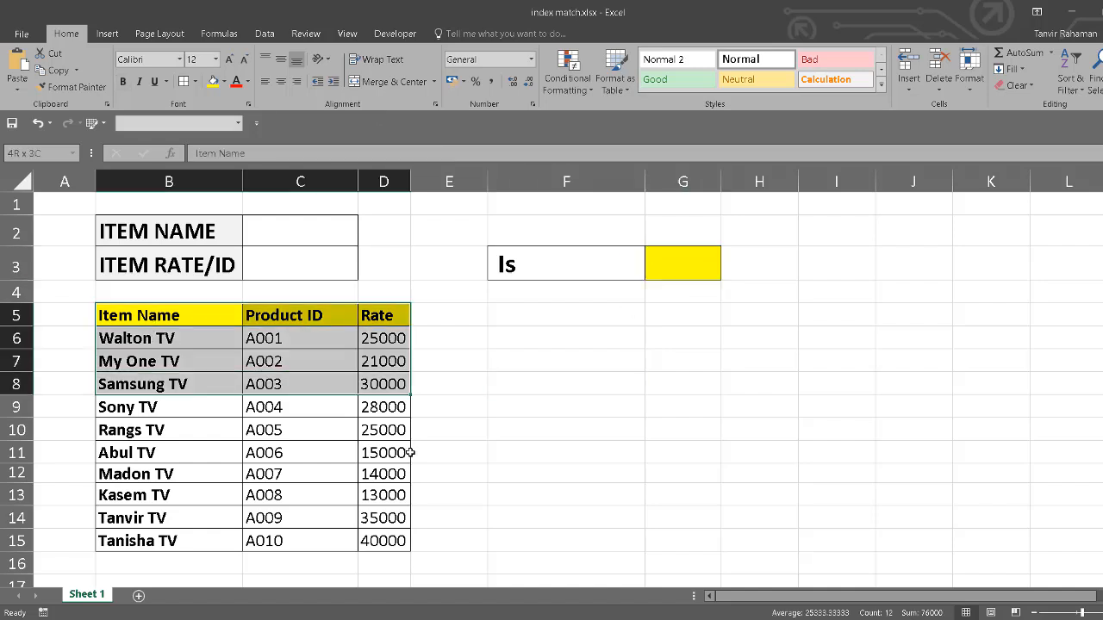
{"action": "left_click_drag", "start_coordinate": [411, 452], "coordinate": [419, 555]}
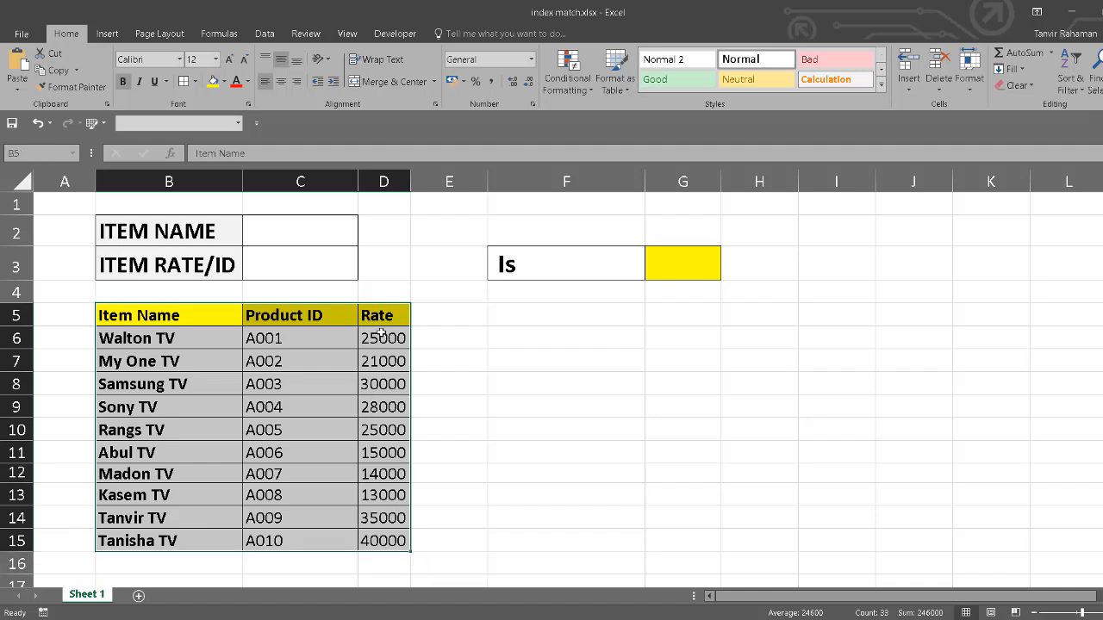
{"action": "left_click_drag", "start_coordinate": [131, 312], "coordinate": [435, 319]}
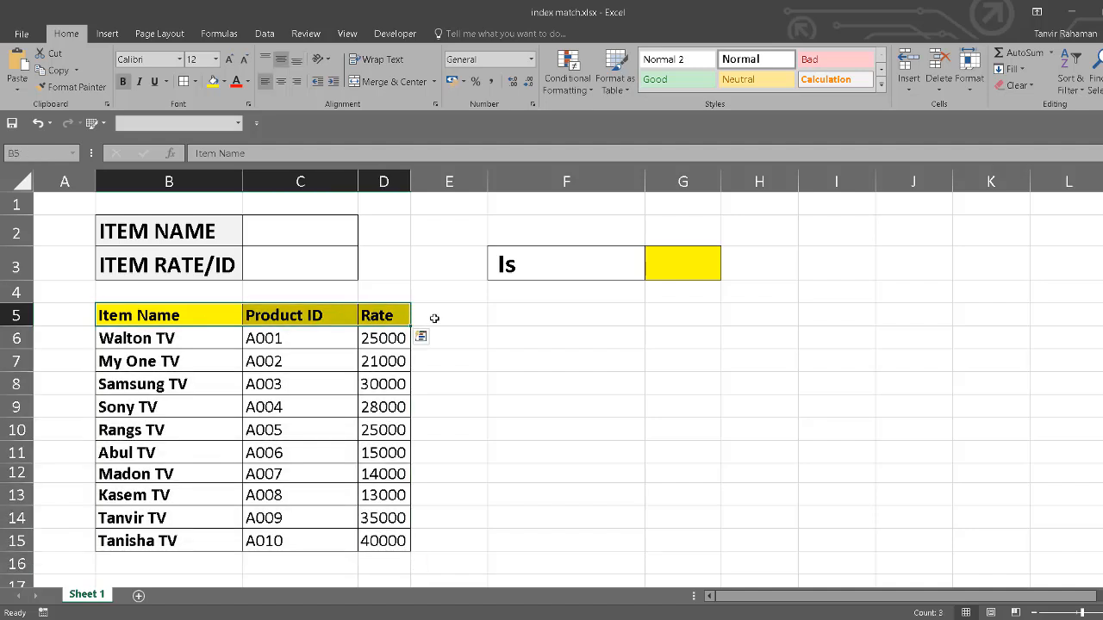
{"action": "left_click", "coordinate": [435, 318]}
{"action": "left_click", "coordinate": [501, 316]}
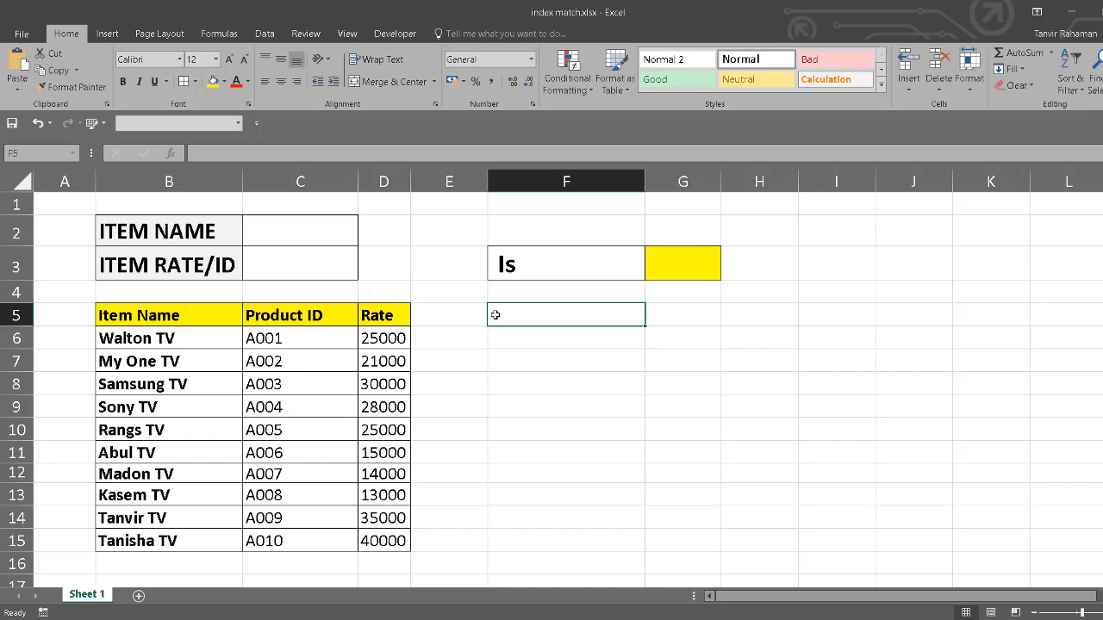
{"action": "left_click", "coordinate": [221, 317]}
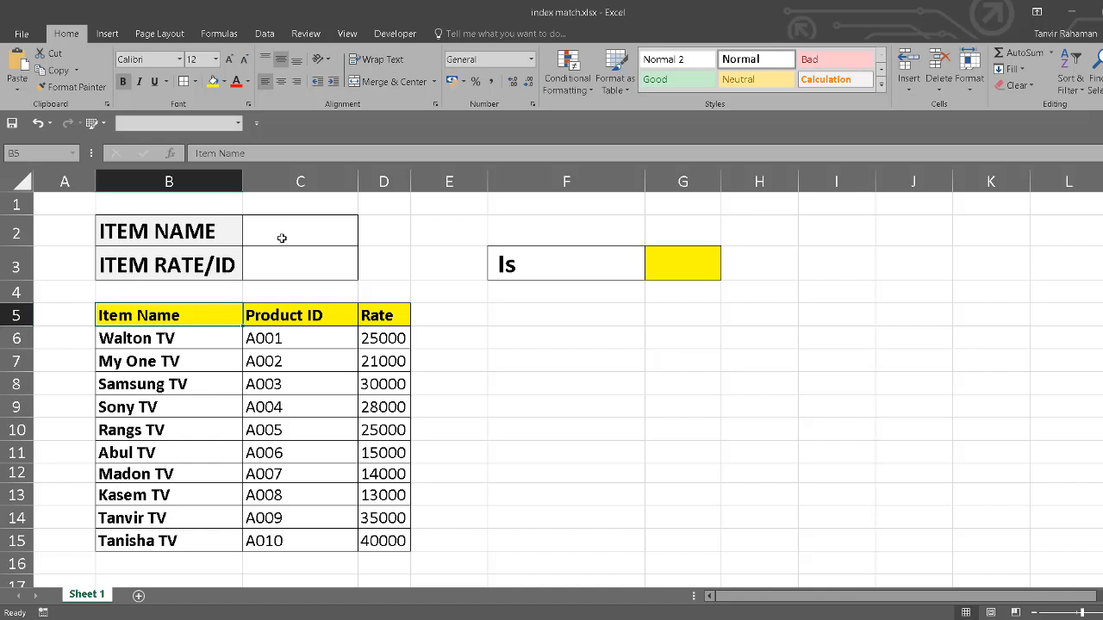
Step: Open data validation for the item name cell C2 and set it to allow a list
{"action": "mouse_move", "coordinate": [282, 238]}
{"action": "left_mouse_down"}
{"action": "mouse_move", "coordinate": [282, 270]}
{"action": "mouse_move", "coordinate": [288, 249]}
{"action": "left_mouse_up"}
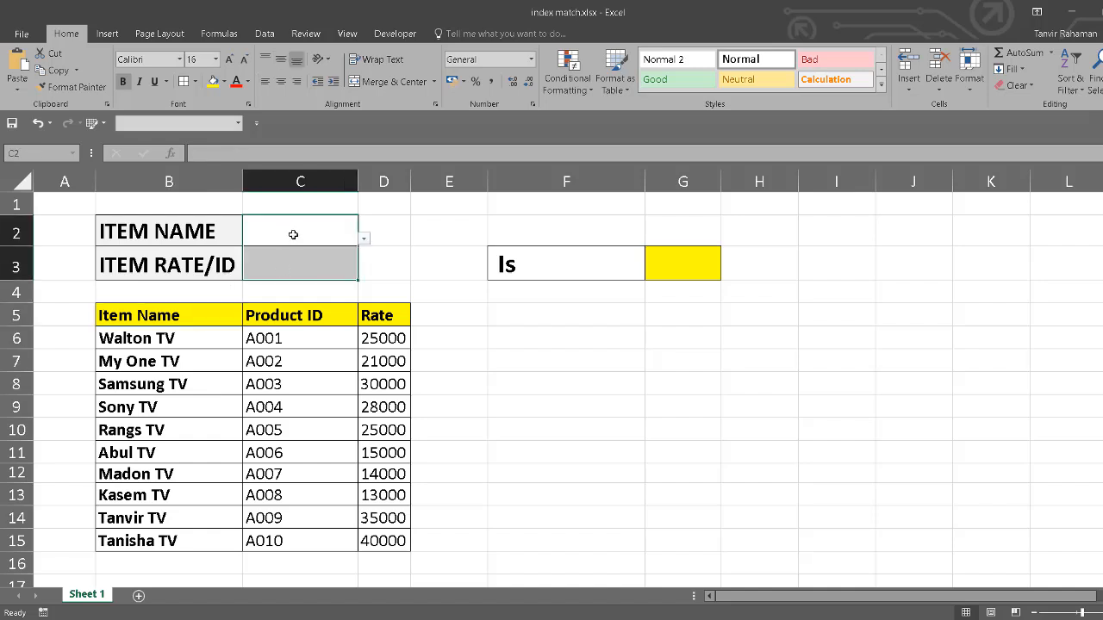
{"action": "left_click", "coordinate": [293, 233]}
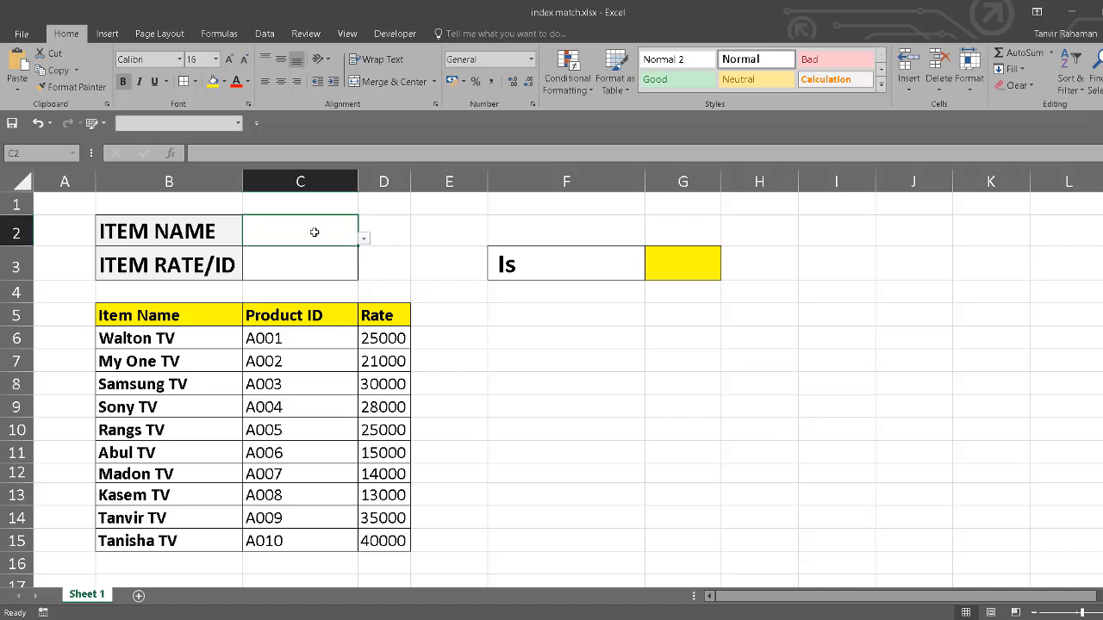
{"action": "left_click", "coordinate": [265, 34]}
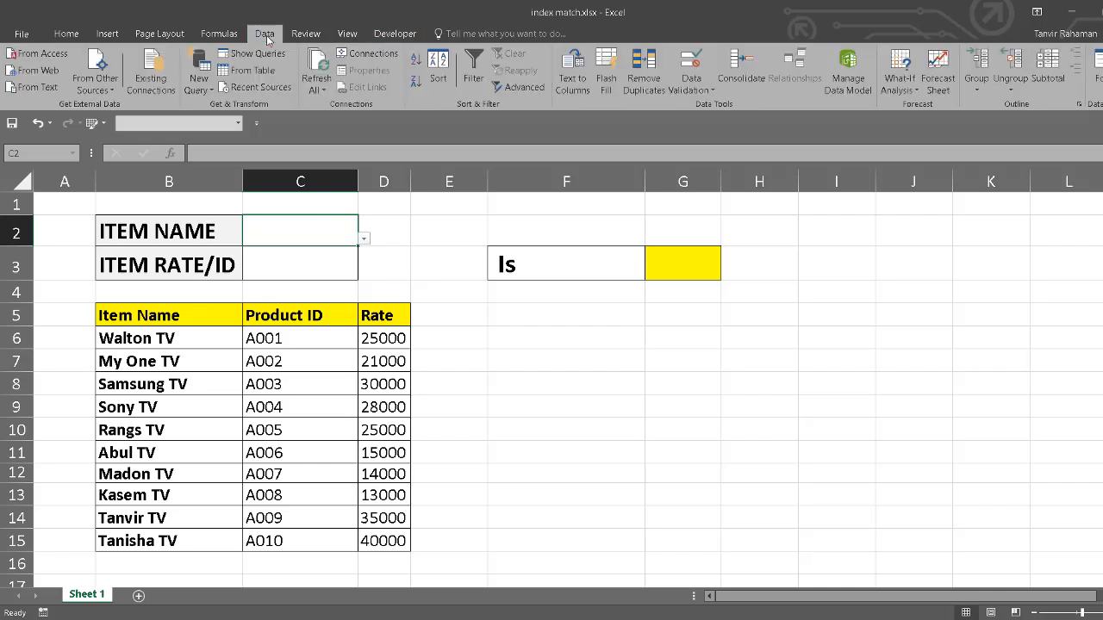
{"action": "left_click", "coordinate": [713, 91]}
{"action": "left_click", "coordinate": [698, 106]}
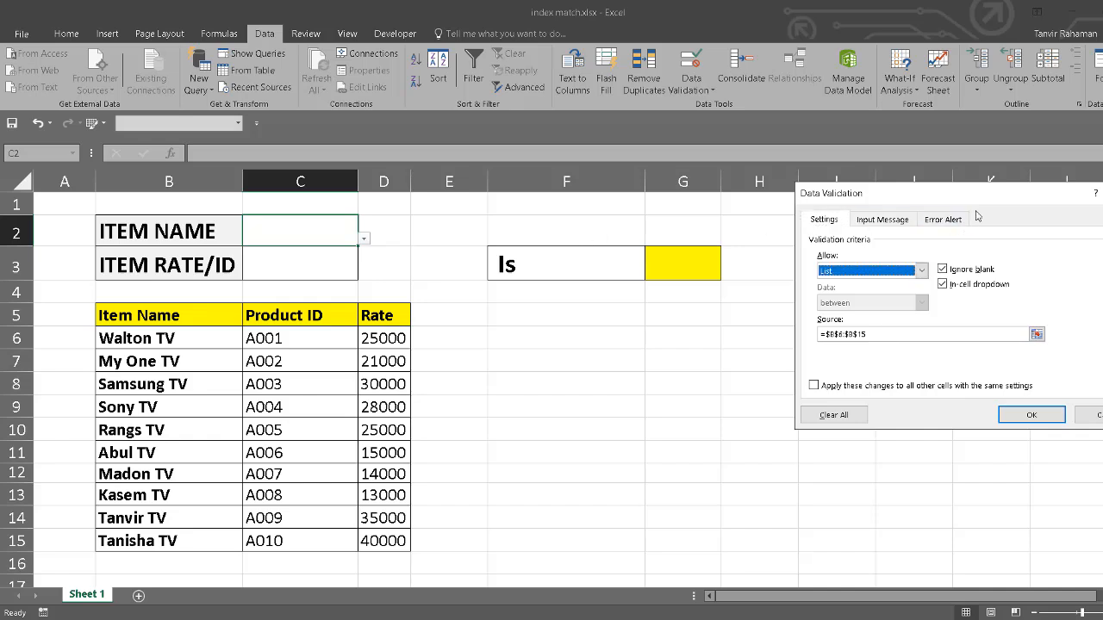
{"action": "left_click_drag", "start_coordinate": [979, 193], "coordinate": [550, 223]}
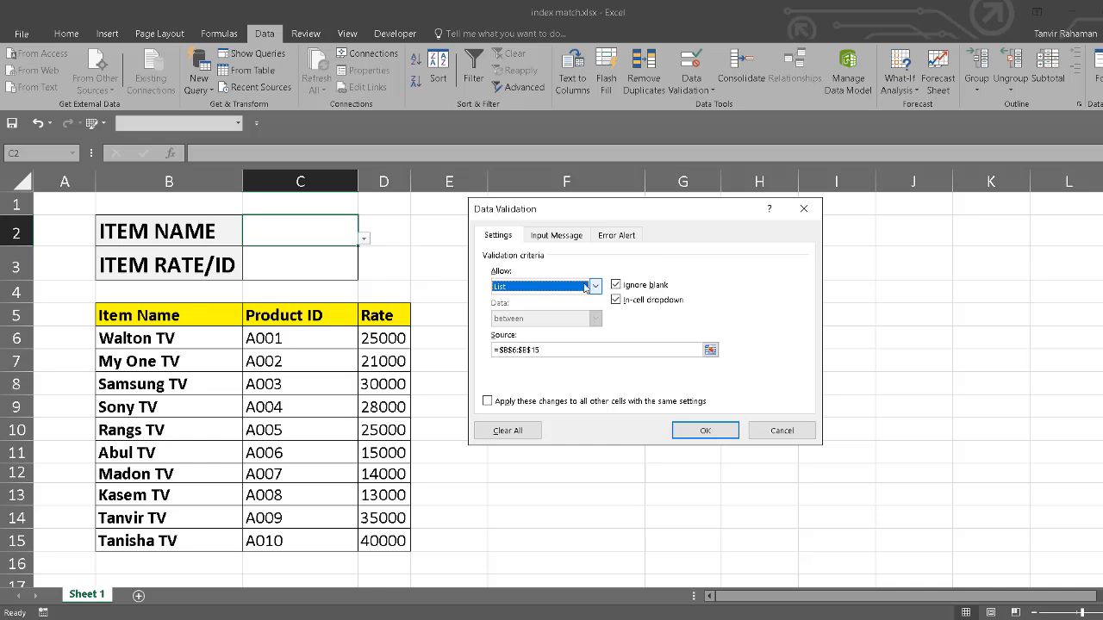
{"action": "left_click", "coordinate": [595, 287]}
{"action": "left_click", "coordinate": [526, 331]}
Step: Use the item names in $B$6:$B$15 as the list source for C2 and apply the validation
{"action": "left_click", "coordinate": [710, 351]}
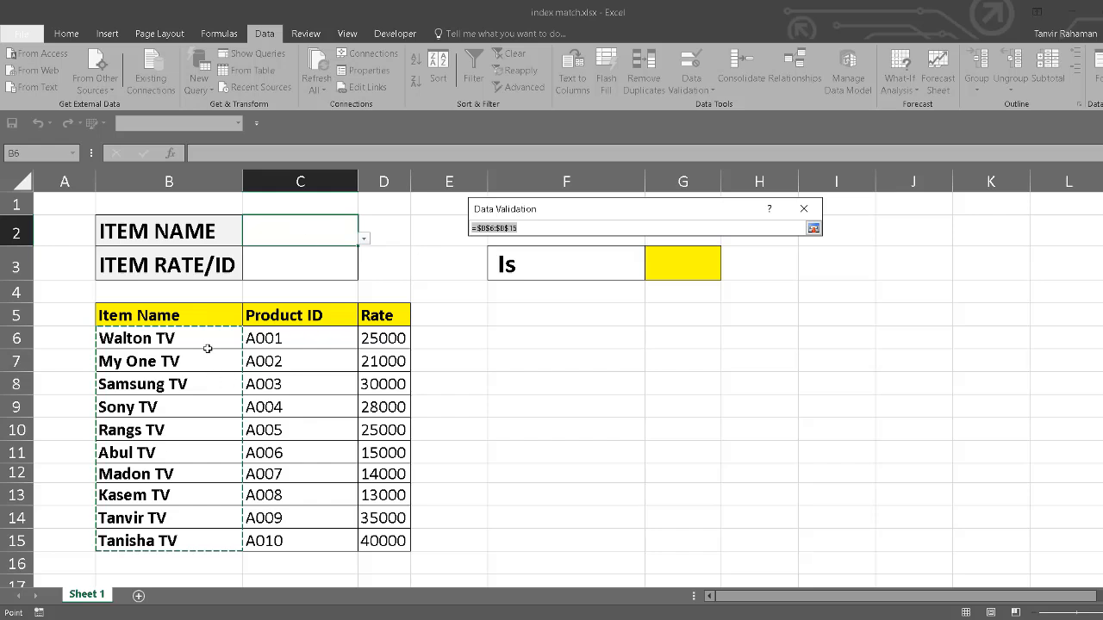
{"action": "left_click_drag", "start_coordinate": [208, 338], "coordinate": [191, 540]}
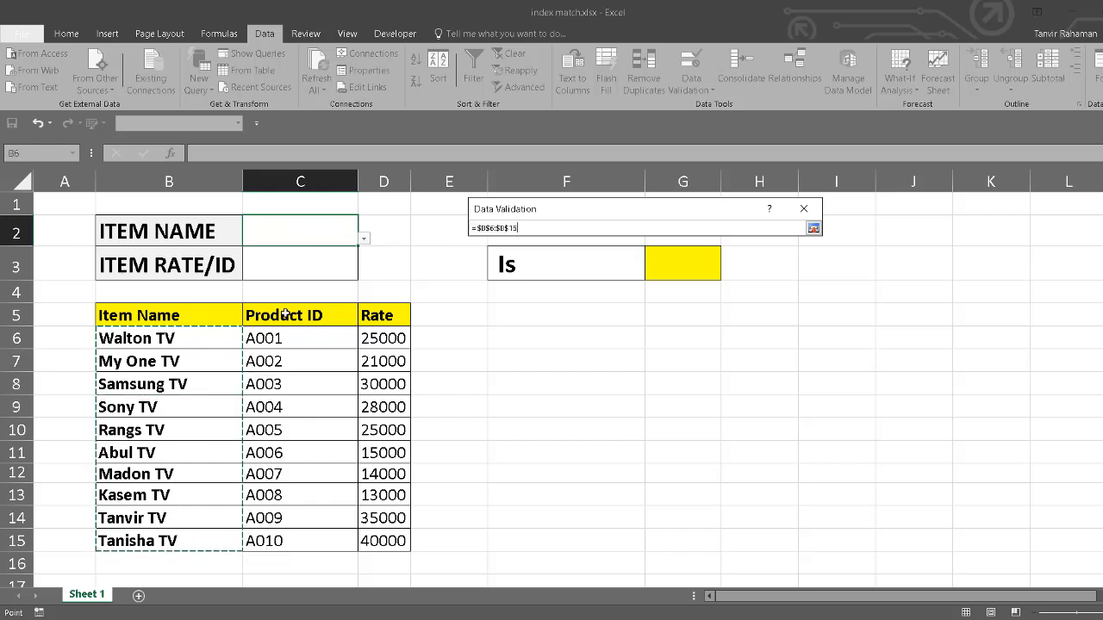
{"action": "left_click_drag", "start_coordinate": [681, 208], "coordinate": [664, 337]}
{"action": "key", "text": "Return"}
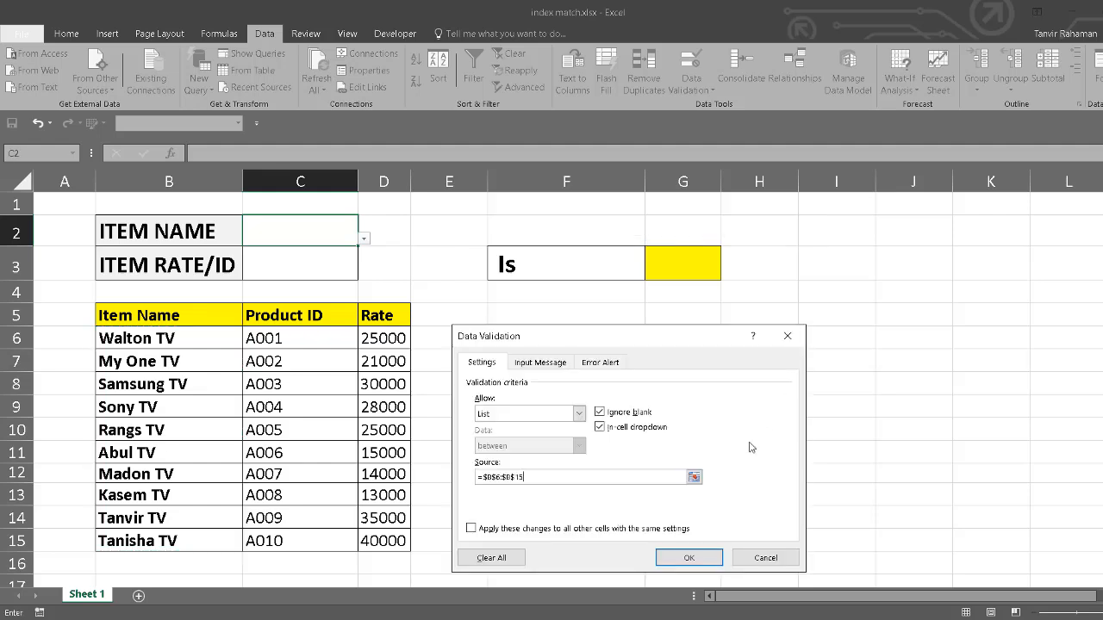
{"action": "left_click", "coordinate": [688, 558]}
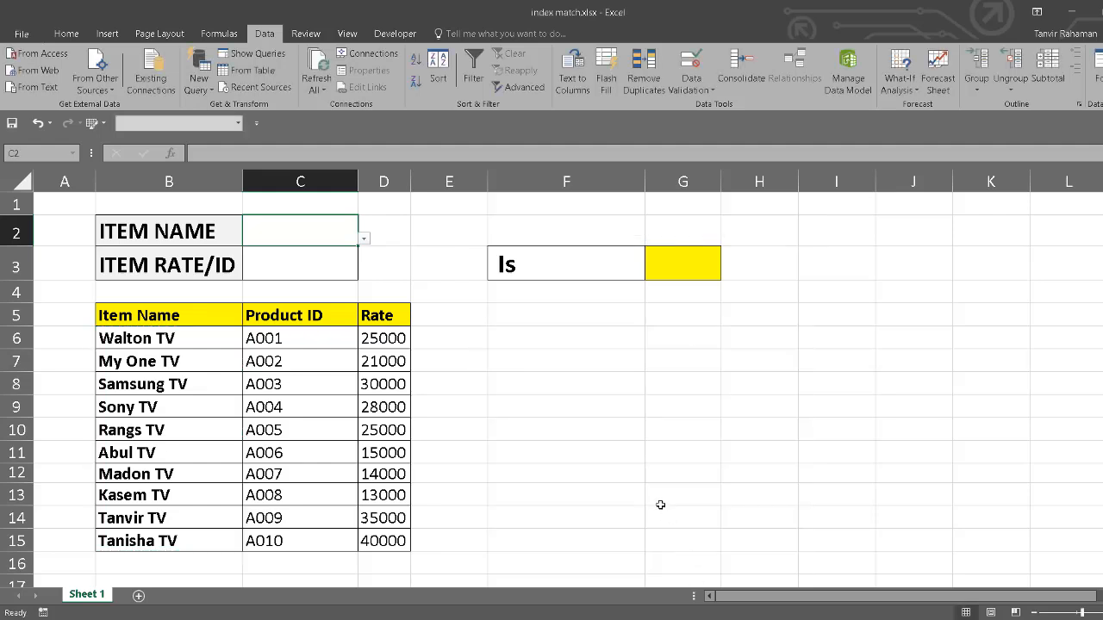
Step: Choose My One TV as the item name in C2
{"action": "left_click", "coordinate": [364, 240]}
{"action": "left_click", "coordinate": [312, 253]}
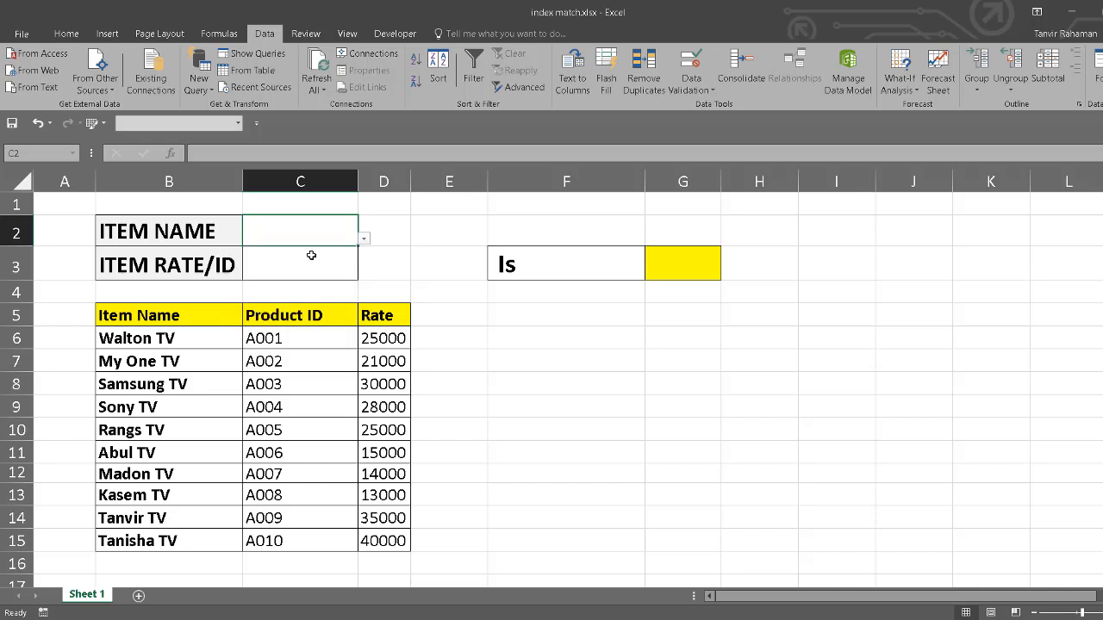
{"action": "left_click", "coordinate": [365, 239]}
{"action": "left_click", "coordinate": [329, 266]}
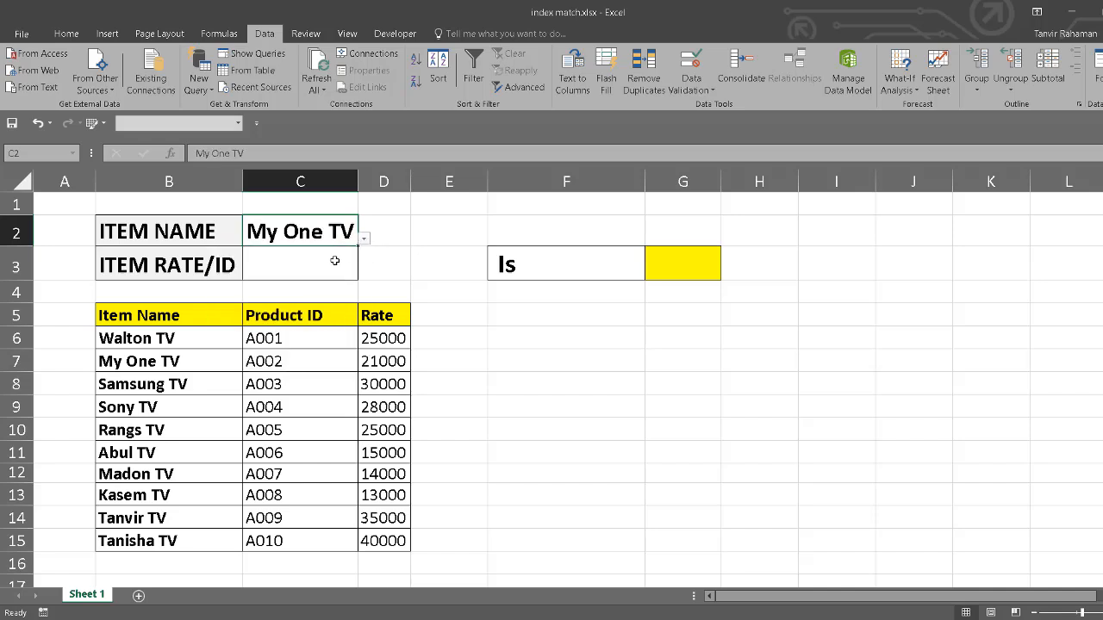
Step: Open data validation for the ITEM RATE/ID cell C3 and set it to allow a list
{"action": "left_click", "coordinate": [267, 267]}
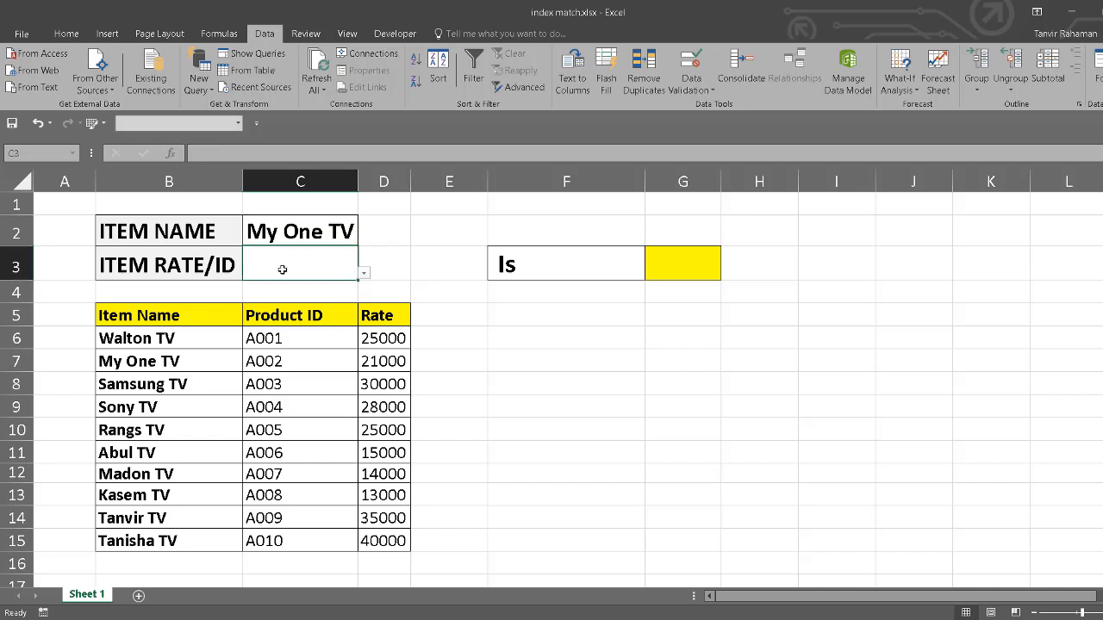
{"action": "left_click", "coordinate": [398, 262]}
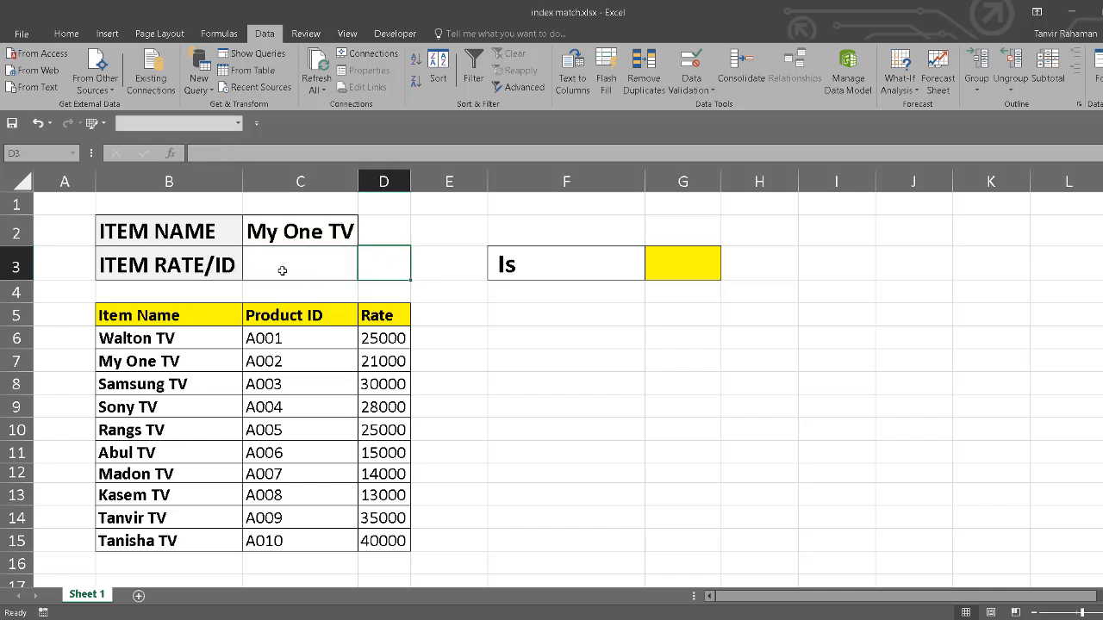
{"action": "left_click", "coordinate": [283, 270]}
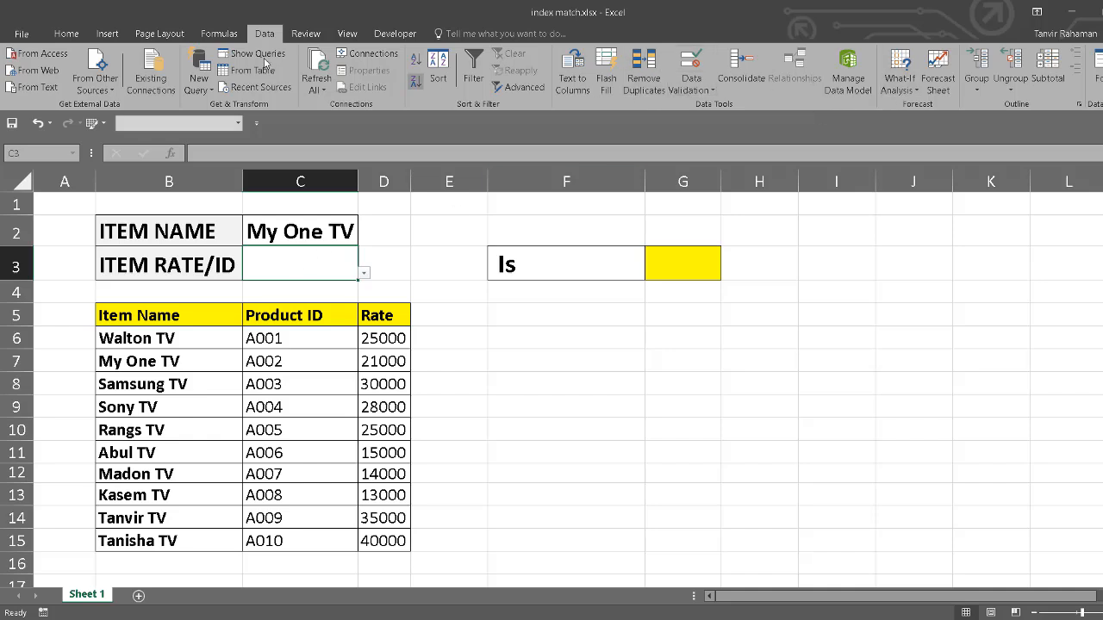
{"action": "left_click", "coordinate": [712, 93]}
{"action": "left_click", "coordinate": [694, 109]}
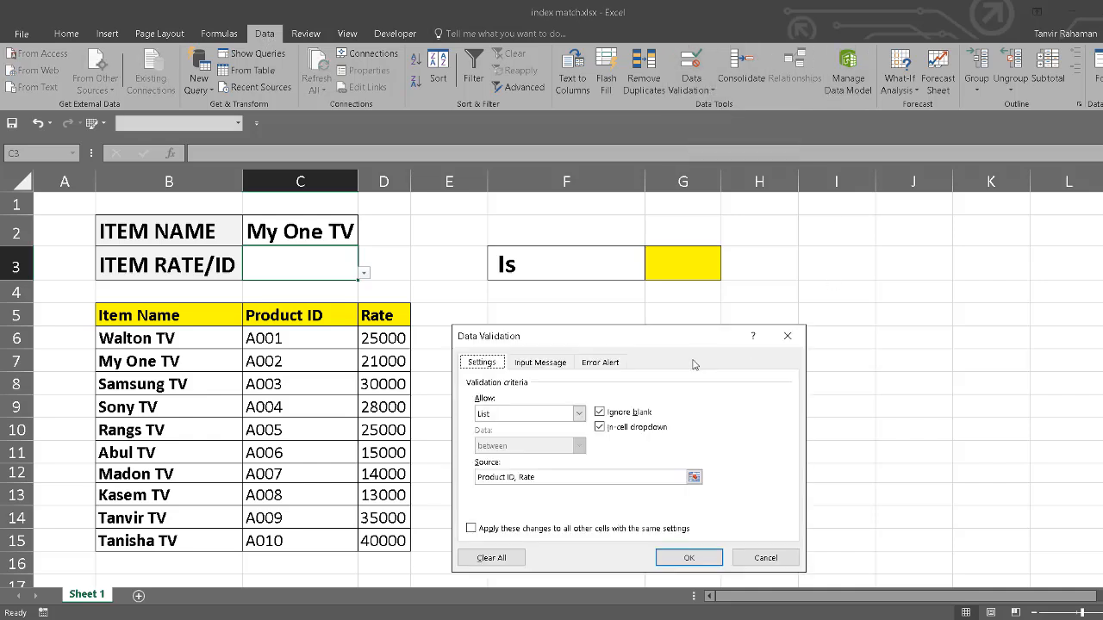
{"action": "left_click_drag", "start_coordinate": [647, 331], "coordinate": [659, 234]}
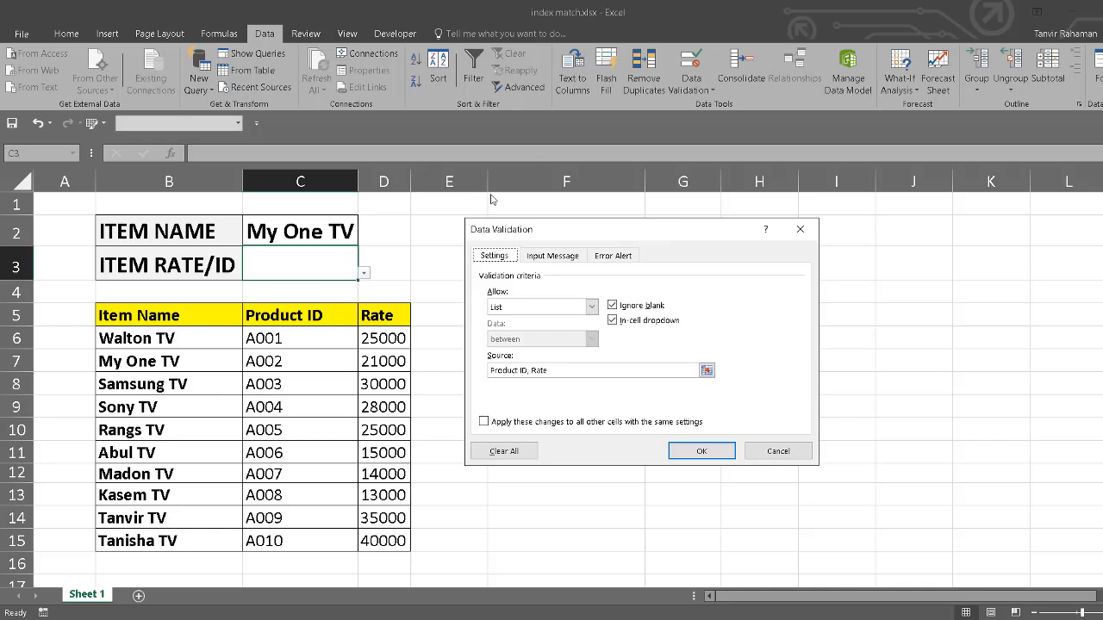
{"action": "left_click", "coordinate": [589, 307]}
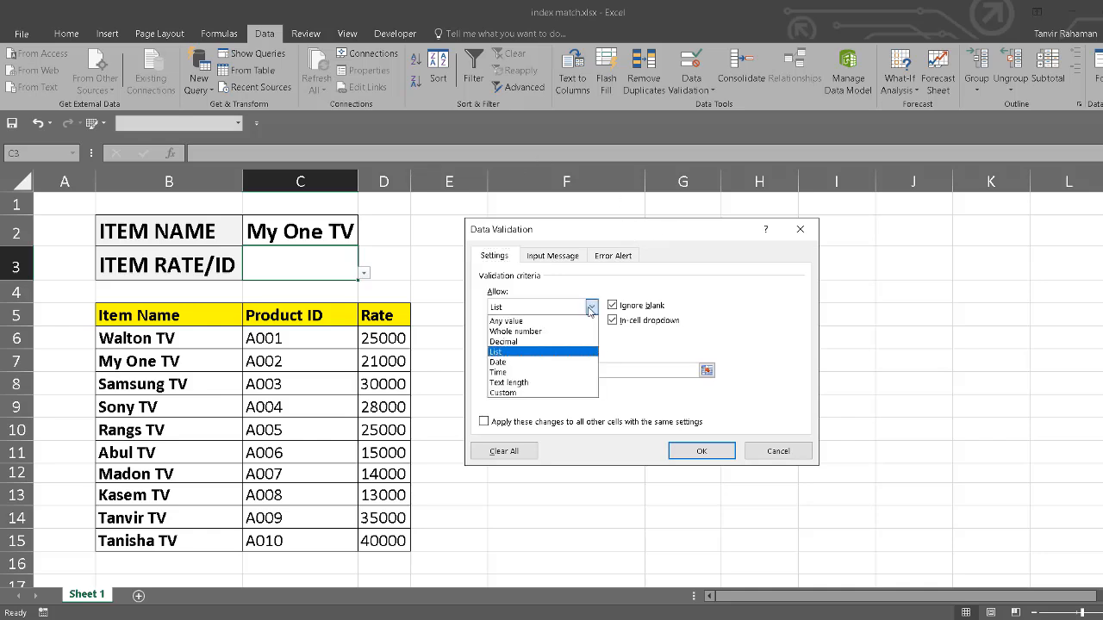
{"action": "left_click", "coordinate": [539, 338]}
Step: Enter Product ID, Rate as the list source for C3 and apply the validation
{"action": "left_click", "coordinate": [508, 371]}
{"action": "key", "text": "BackSpace"}
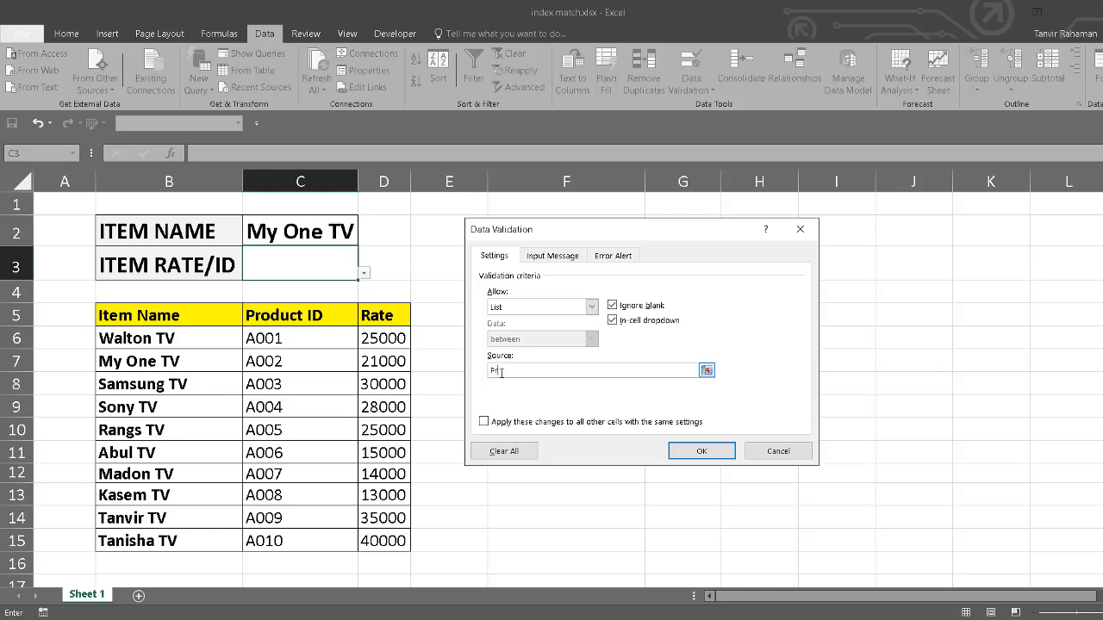
{"action": "type", "text": "Produc"}
{"action": "type", "text": "t ID, Ray"}
{"action": "left_click", "coordinate": [701, 451]}
{"action": "left_click", "coordinate": [478, 340]}
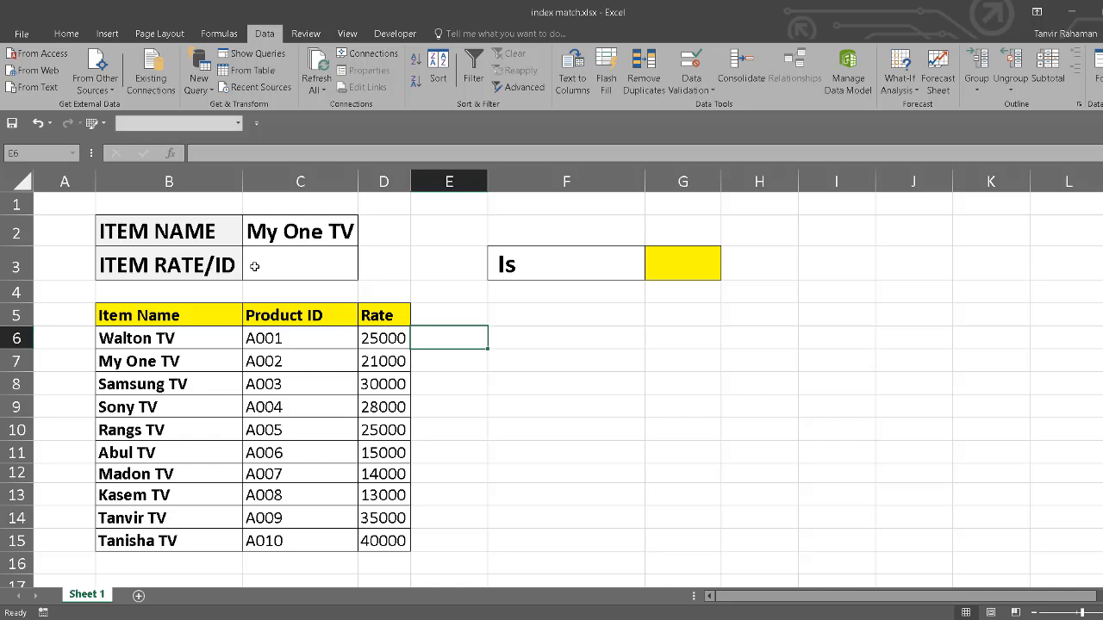
Step: Choose Rate for ITEM RATE/ID in C3 and inspect the label formula in F3 beside the result cell G3
{"action": "left_click", "coordinate": [286, 265]}
{"action": "left_click", "coordinate": [365, 274]}
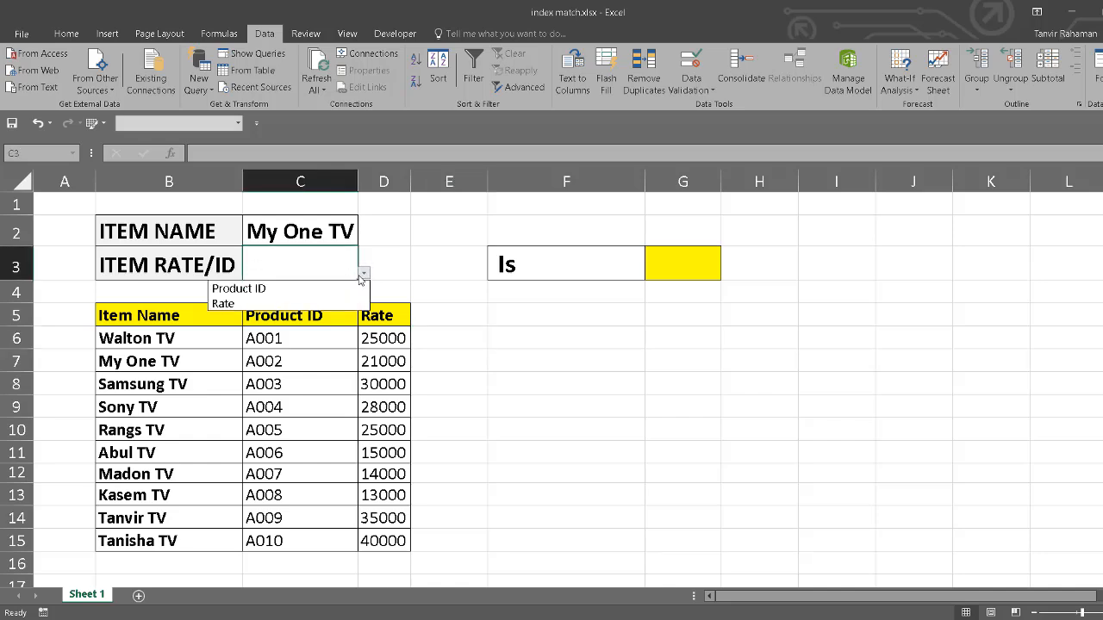
{"action": "left_click", "coordinate": [306, 304]}
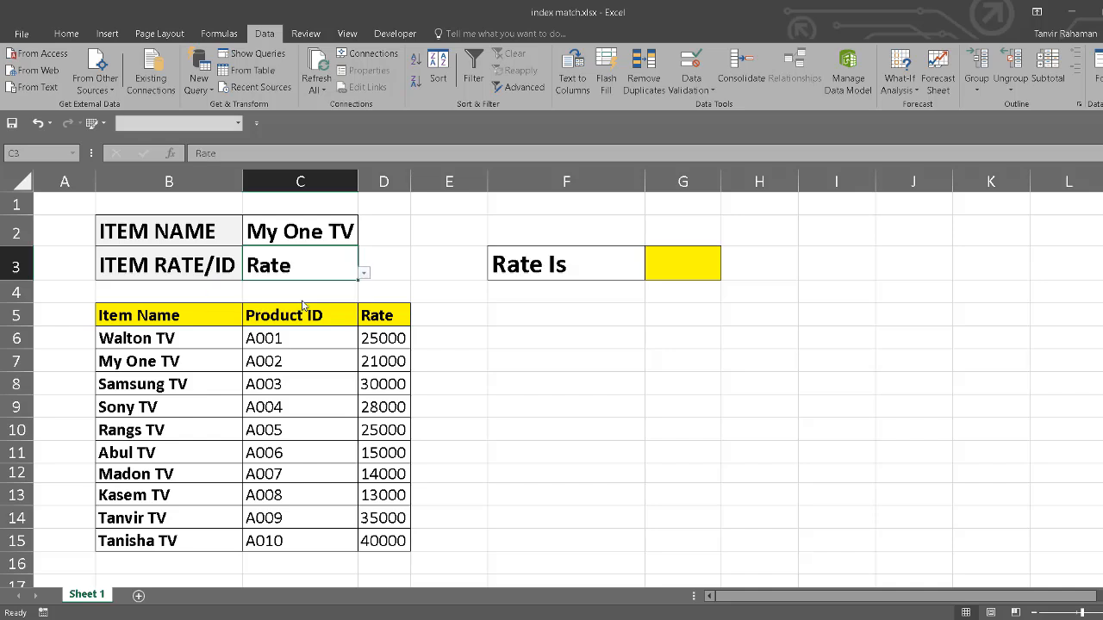
{"action": "left_click", "coordinate": [607, 308]}
{"action": "left_click_drag", "start_coordinate": [564, 264], "coordinate": [691, 266]}
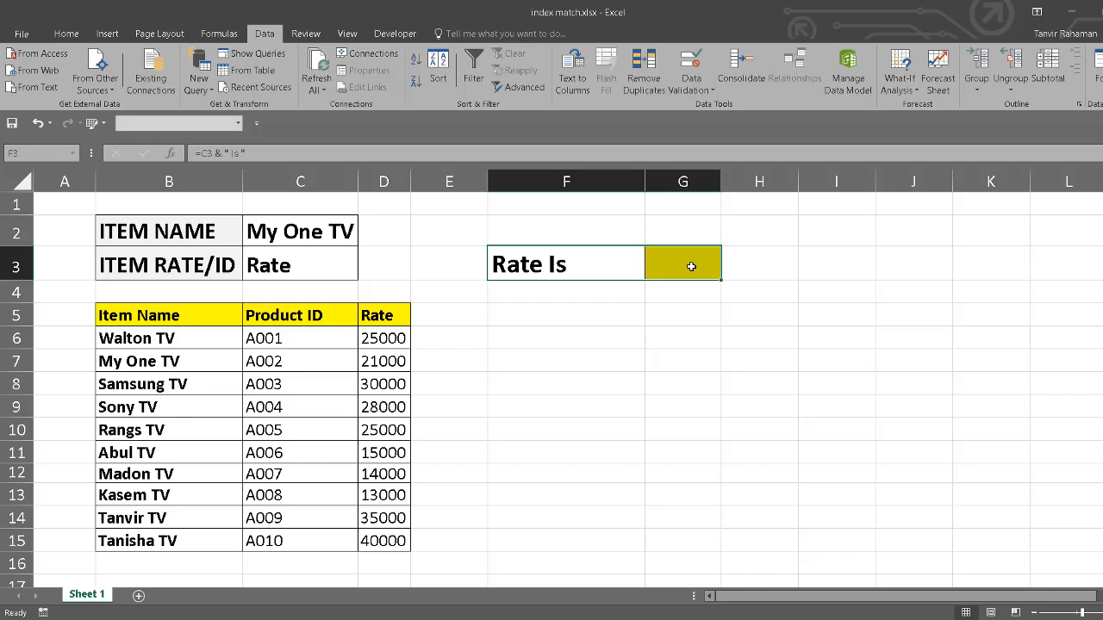
{"action": "left_click", "coordinate": [528, 259]}
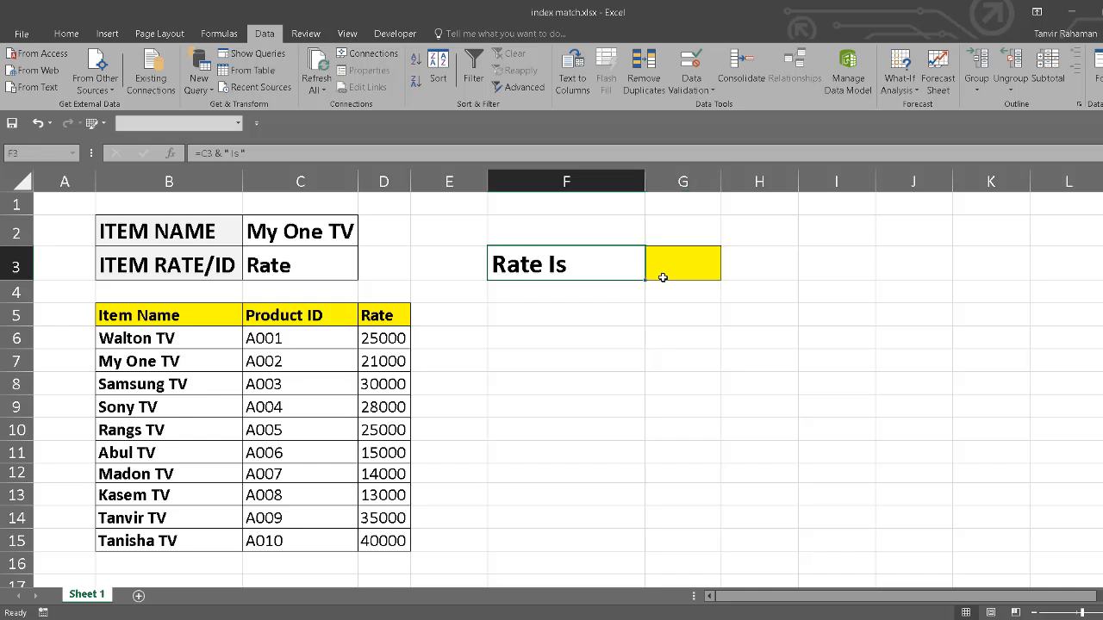
Step: Switch C3 to Product ID and back to Rate to check how the label in F3 responds
{"action": "left_click", "coordinate": [274, 265]}
{"action": "left_click", "coordinate": [362, 272]}
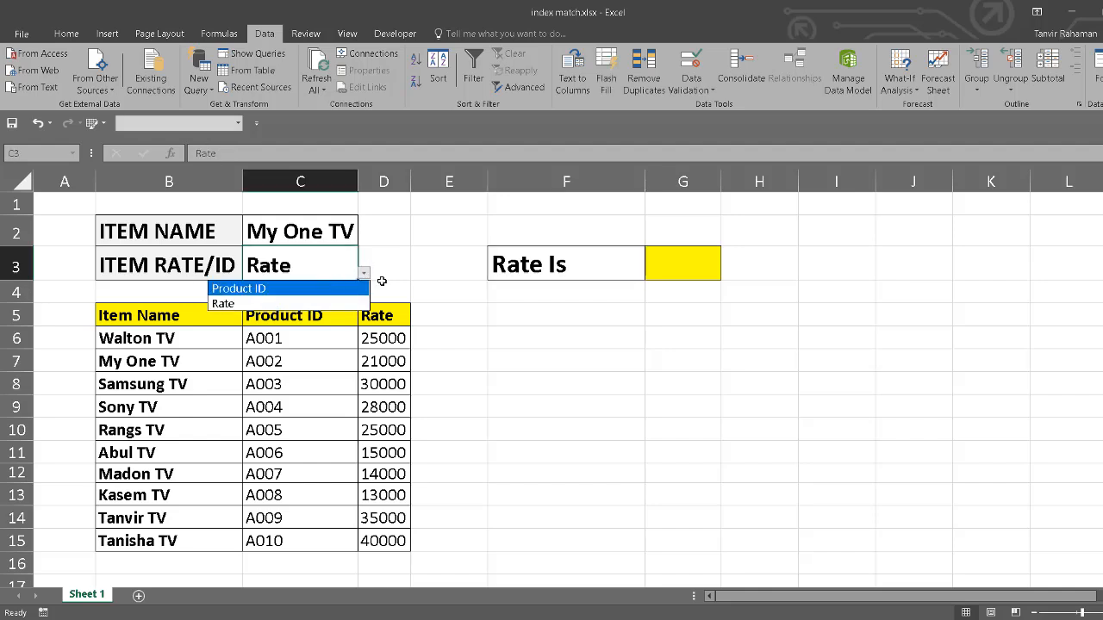
{"action": "key", "text": "Return"}
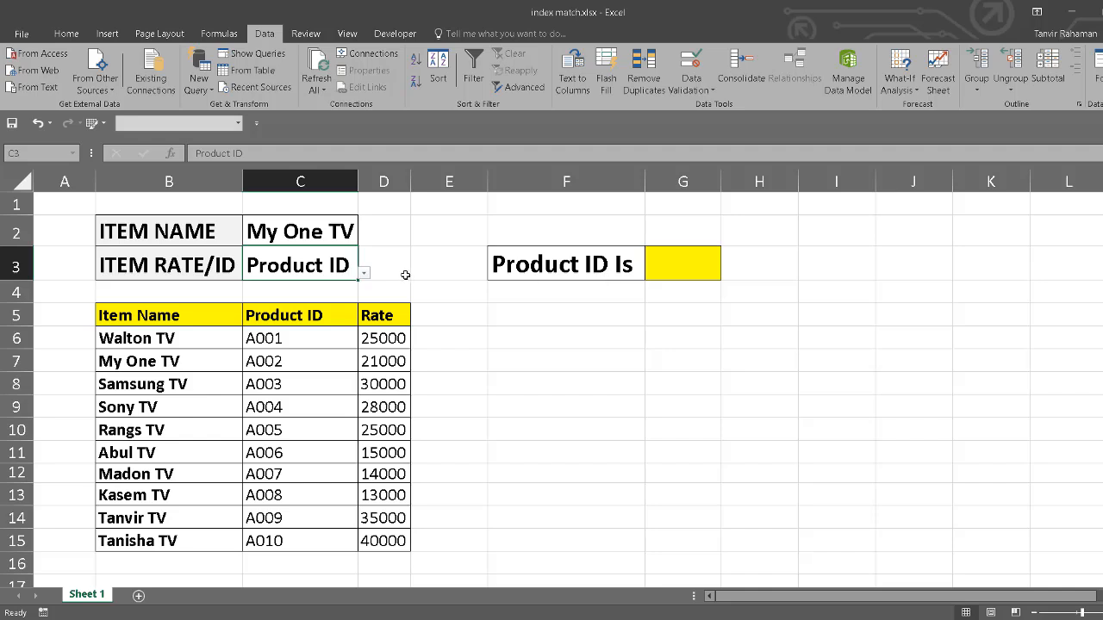
{"action": "left_click", "coordinate": [364, 272]}
{"action": "left_click", "coordinate": [334, 303]}
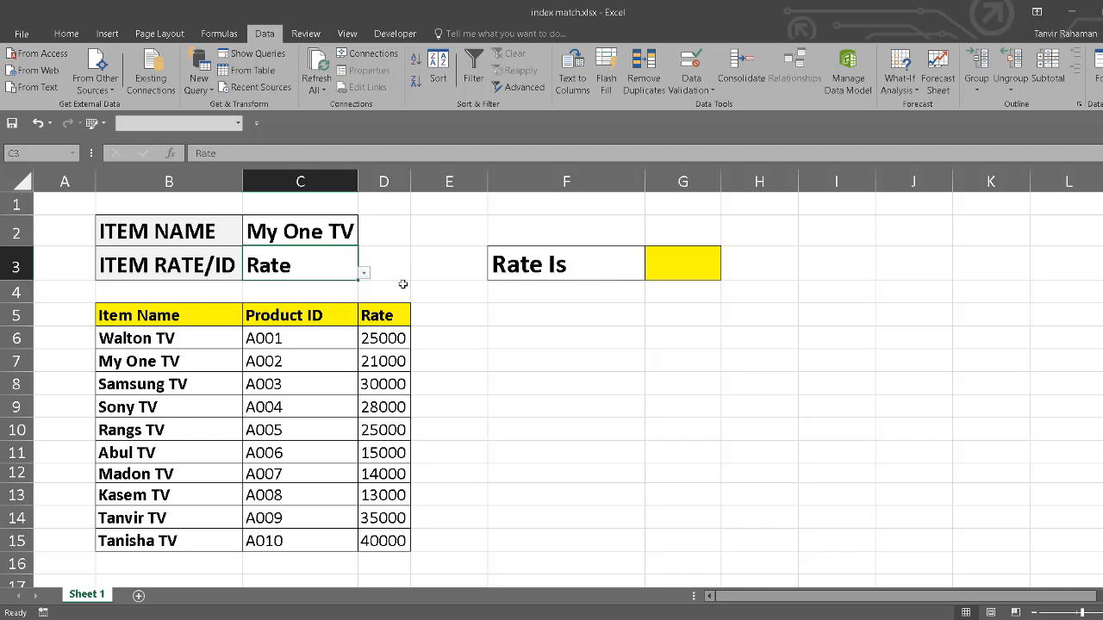
Step: Clear the label formula in F3 and enter =C3 in its place
{"action": "left_click", "coordinate": [621, 269]}
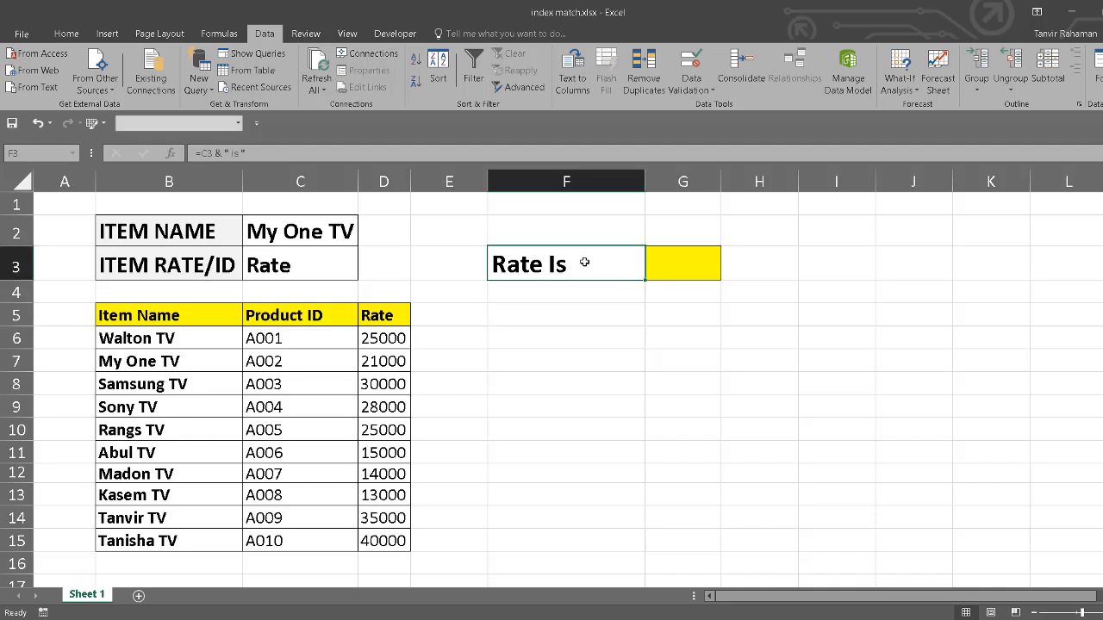
{"action": "key", "text": "Delete"}
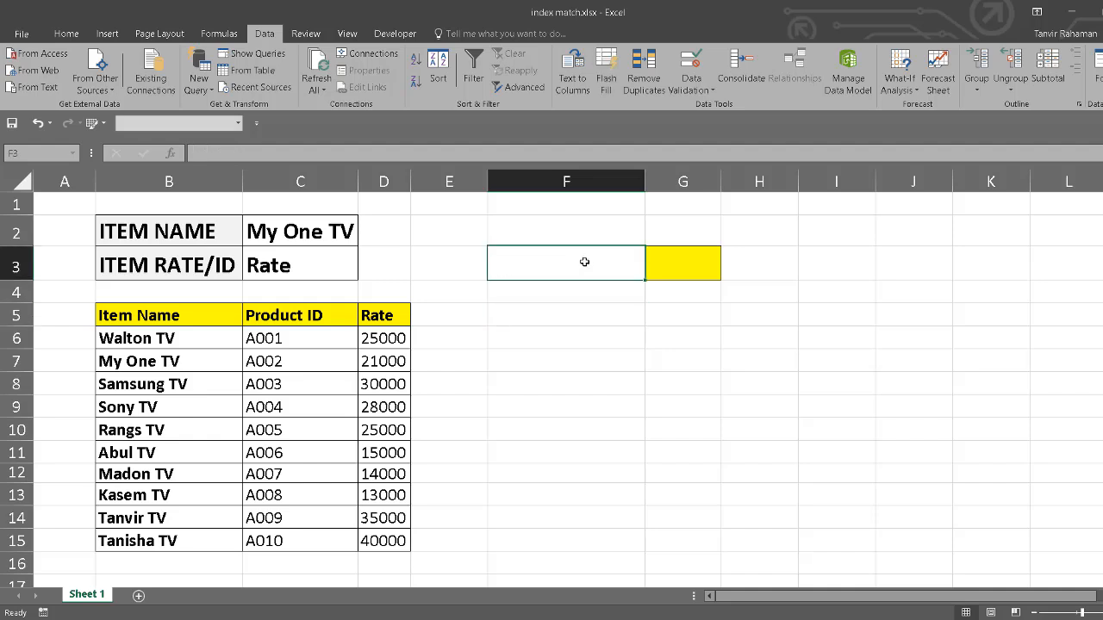
{"action": "left_click", "coordinate": [606, 324]}
{"action": "left_click", "coordinate": [590, 259]}
{"action": "type", "text": "="}
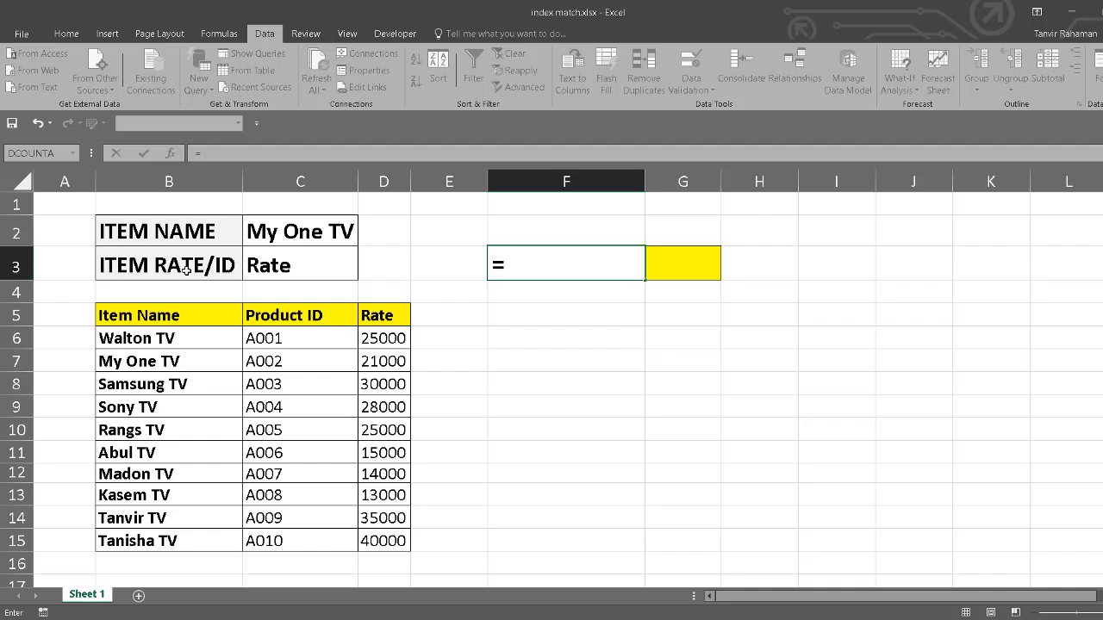
{"action": "left_click", "coordinate": [309, 261]}
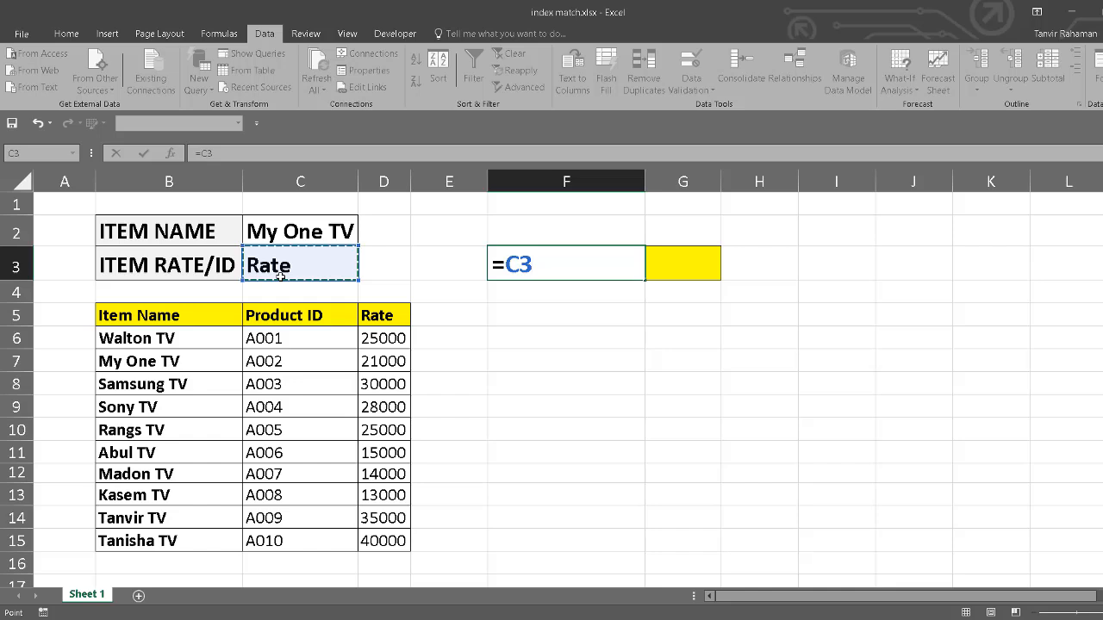
{"action": "key", "text": "Return"}
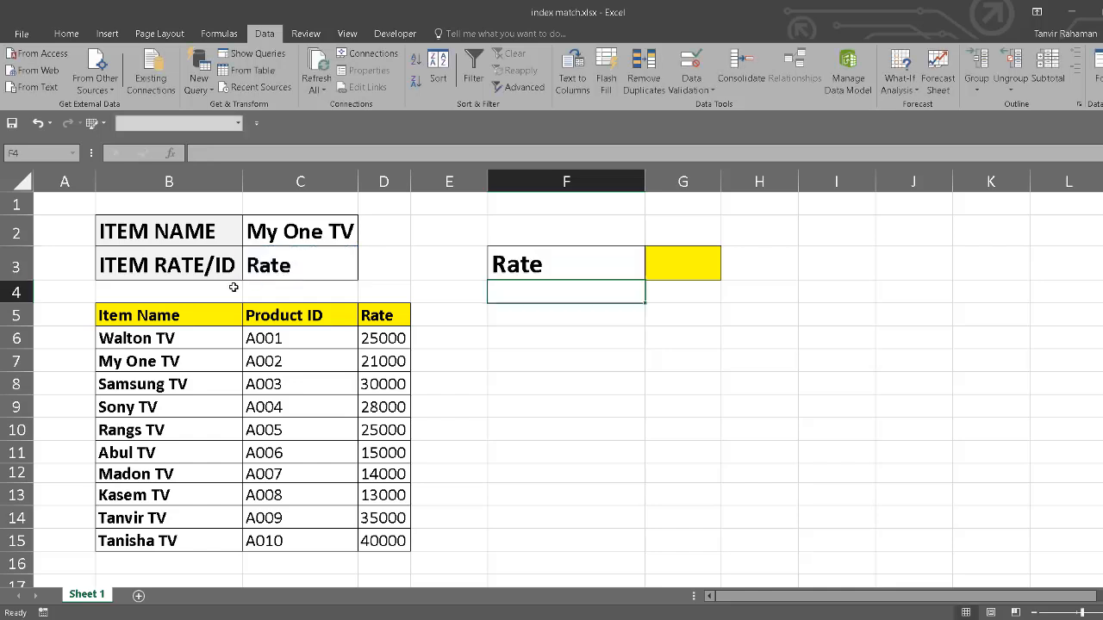
Step: Choose Product ID for ITEM RATE/ID in C3 and check how the label in F3 responds
{"action": "left_click", "coordinate": [333, 263]}
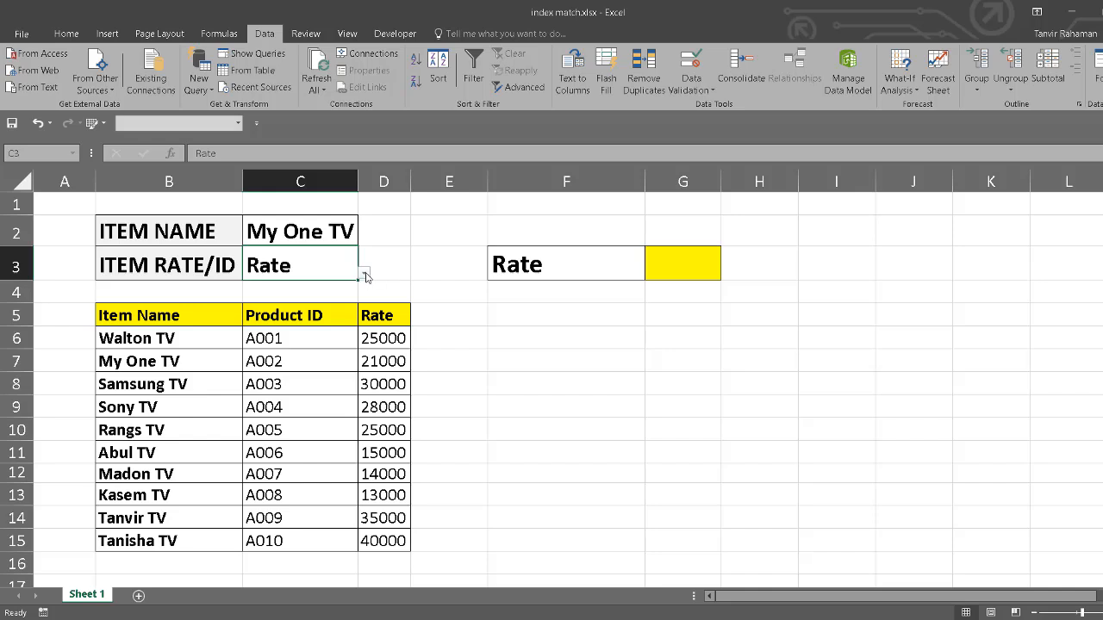
{"action": "left_click", "coordinate": [364, 273]}
{"action": "left_click", "coordinate": [320, 290]}
{"action": "left_click", "coordinate": [576, 257]}
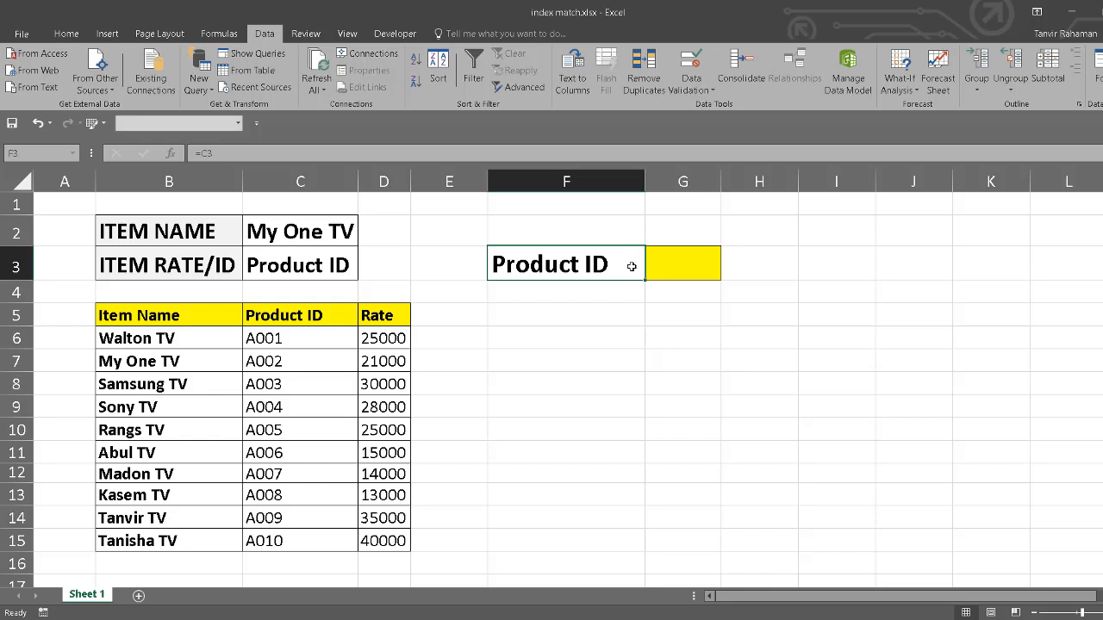
Step: Extend the formula in F3 to =C3& " Is " so the label joins the chosen field with that text
{"action": "double_click", "coordinate": [557, 265]}
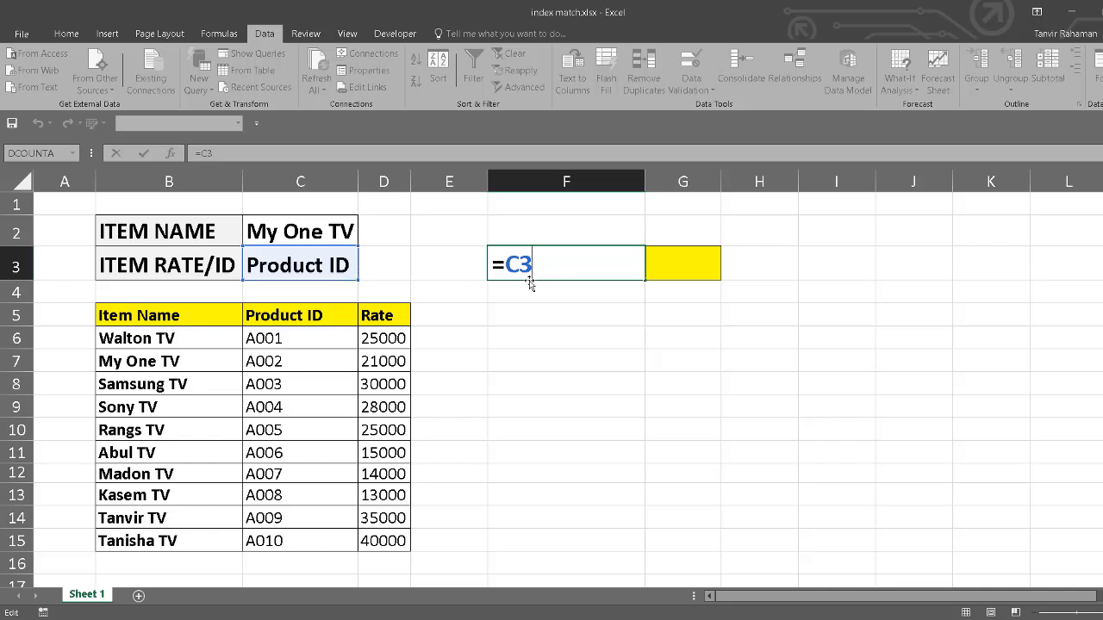
{"action": "type", "text": "& \" Is"}
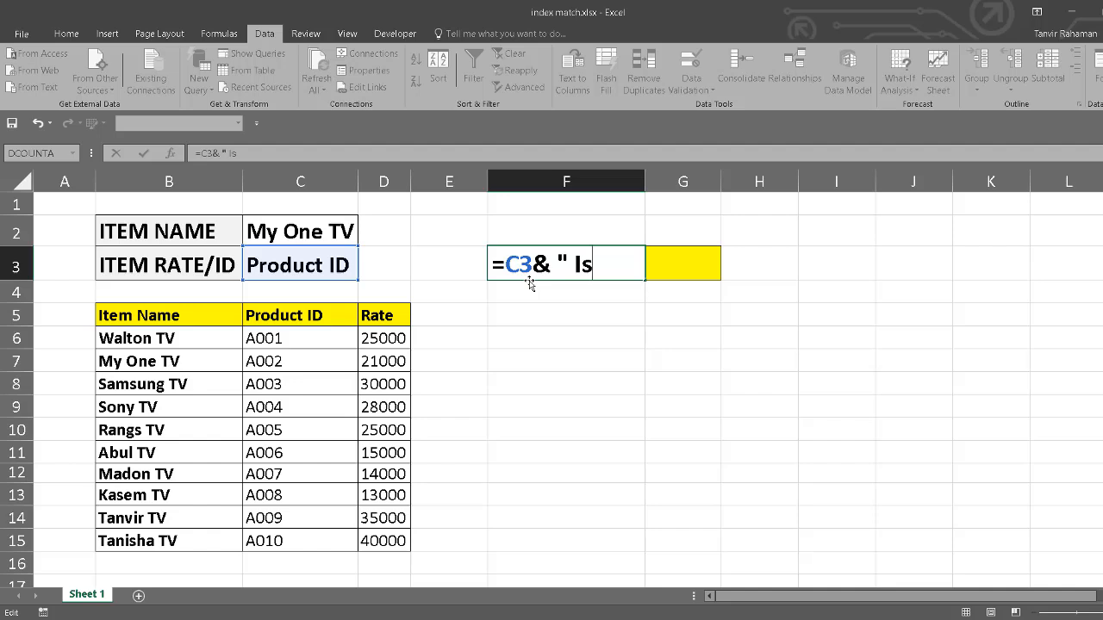
{"action": "type", "text": " \""}
{"action": "key", "text": "Return"}
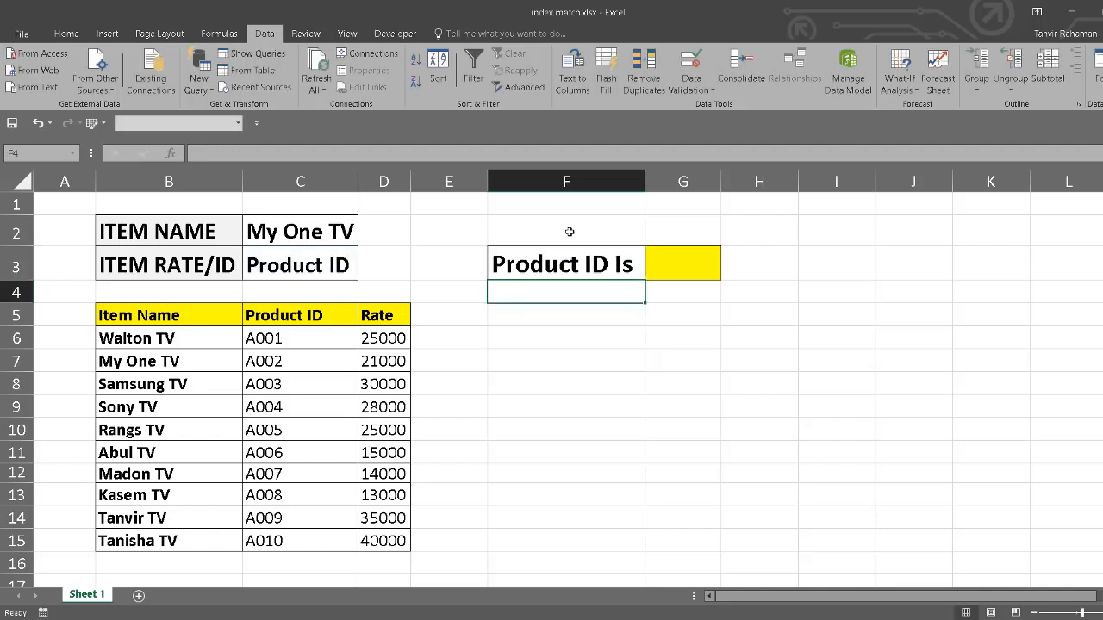
Step: Set ITEM RATE/ID in C3 back to Rate and check the combined label in F3
{"action": "left_click", "coordinate": [353, 267]}
{"action": "left_click", "coordinate": [365, 273]}
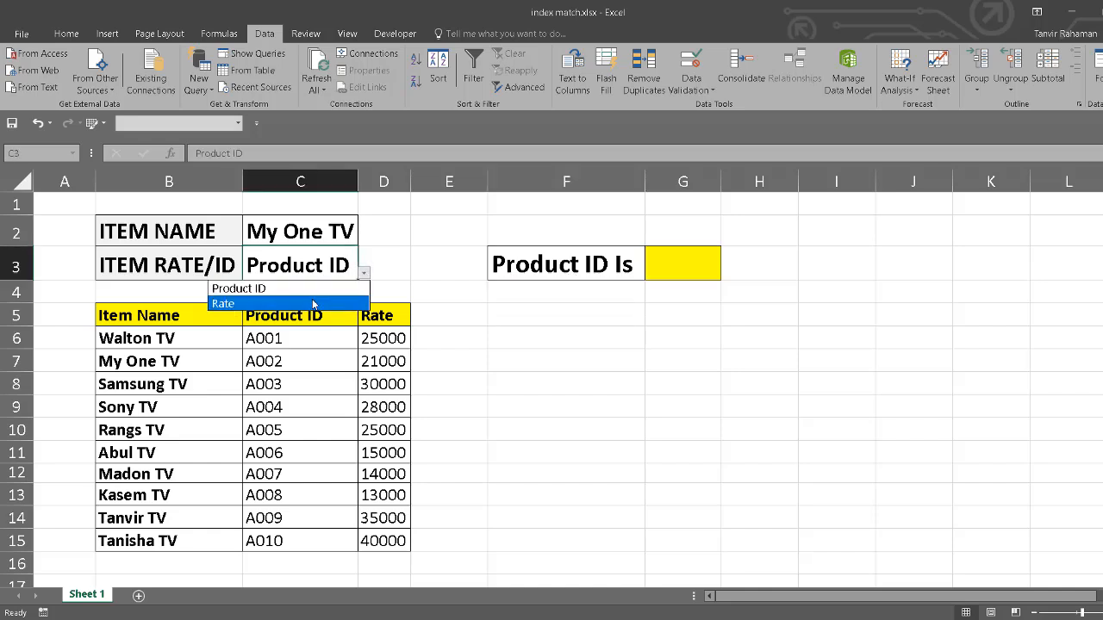
{"action": "key", "text": "Escape"}
{"action": "left_click", "coordinate": [325, 300]}
{"action": "left_click", "coordinate": [596, 300]}
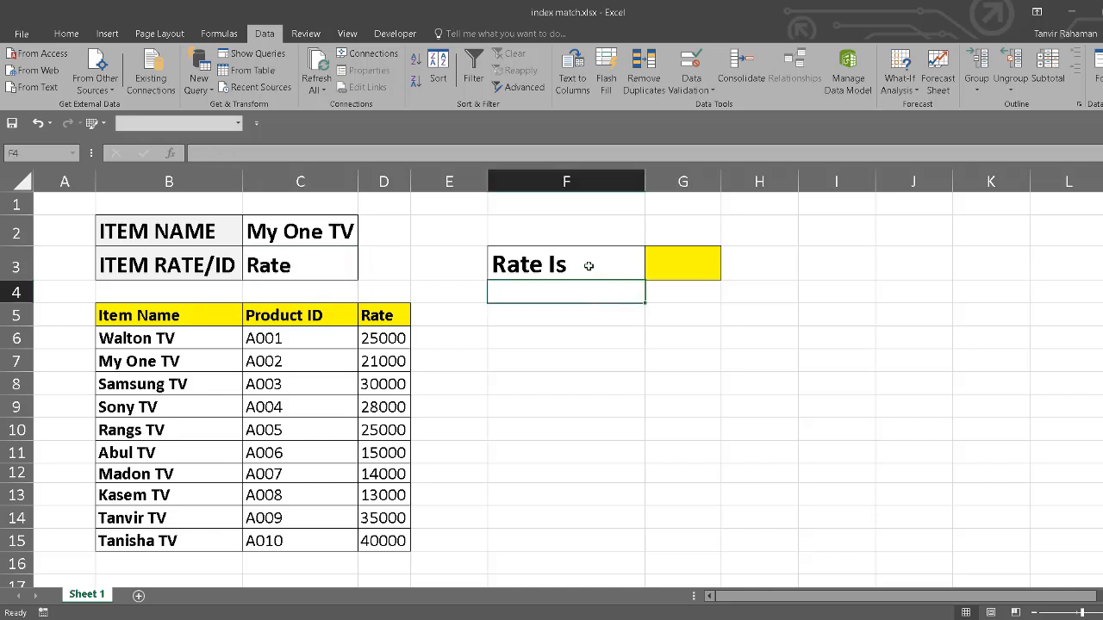
{"action": "left_click", "coordinate": [589, 267]}
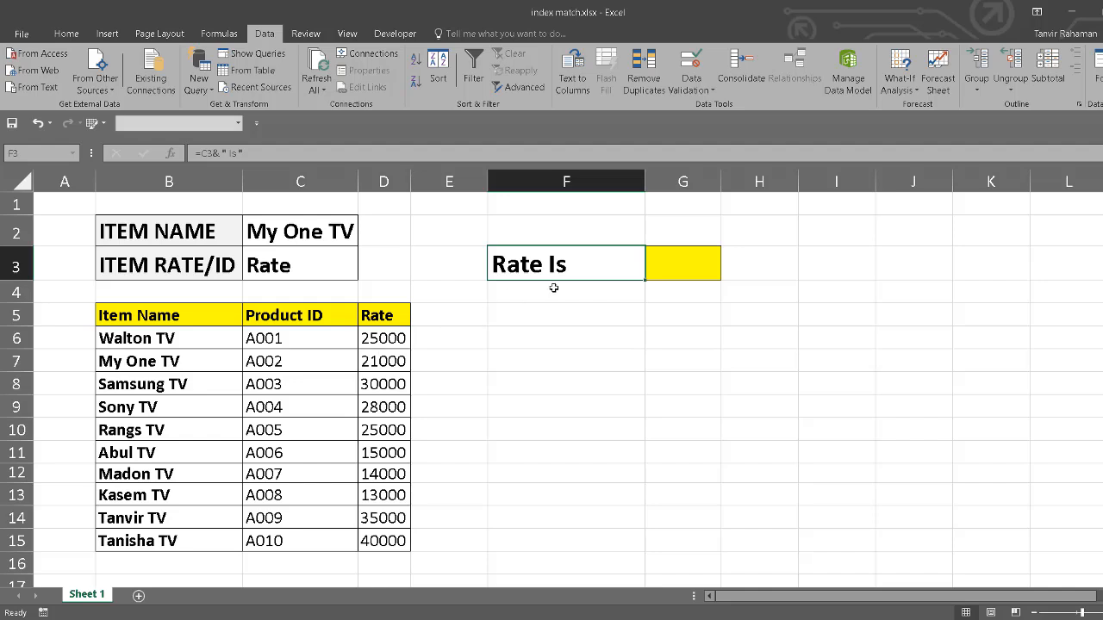
Step: Begin an INDEX formula in the yellow result cell G3 with the whole table B5:D15 as its array
{"action": "left_click", "coordinate": [688, 265]}
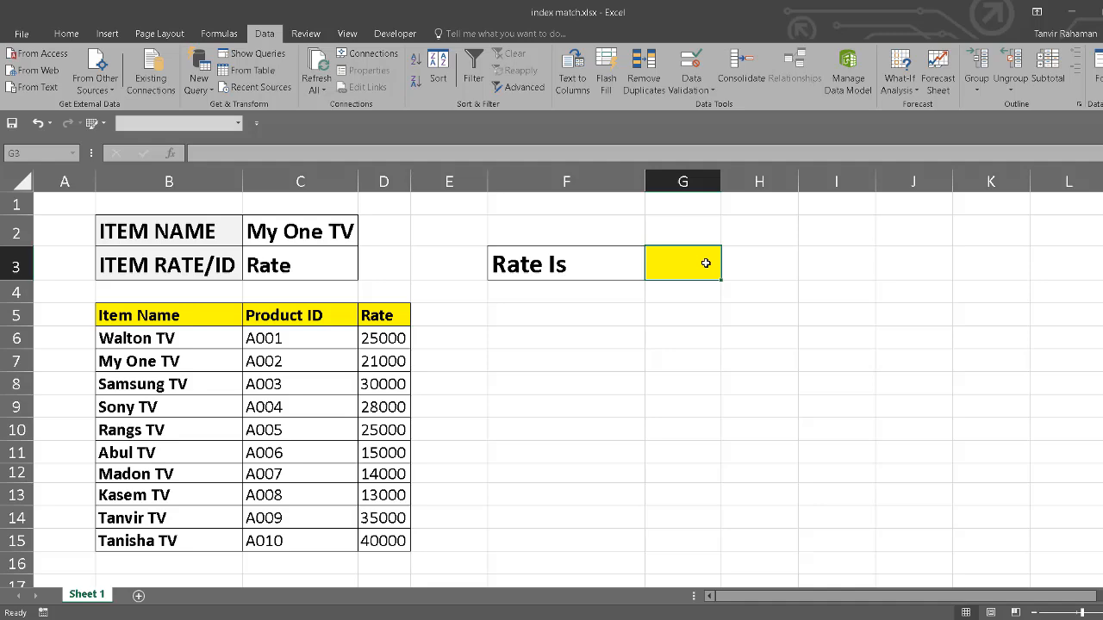
{"action": "left_click", "coordinate": [681, 321]}
{"action": "left_click", "coordinate": [698, 259]}
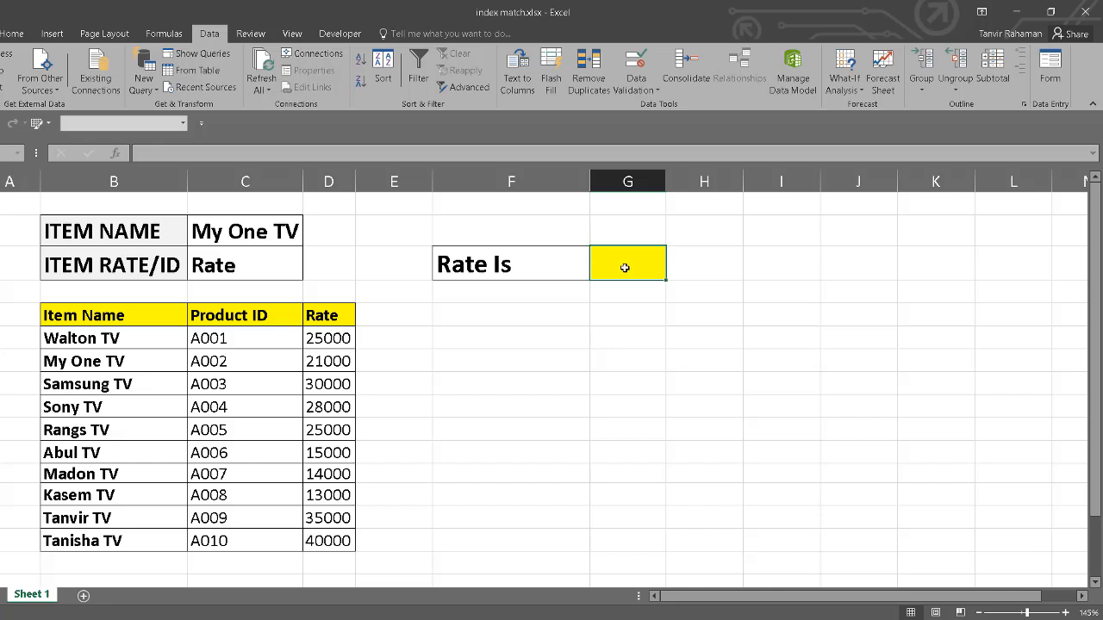
{"action": "type", "text": "="}
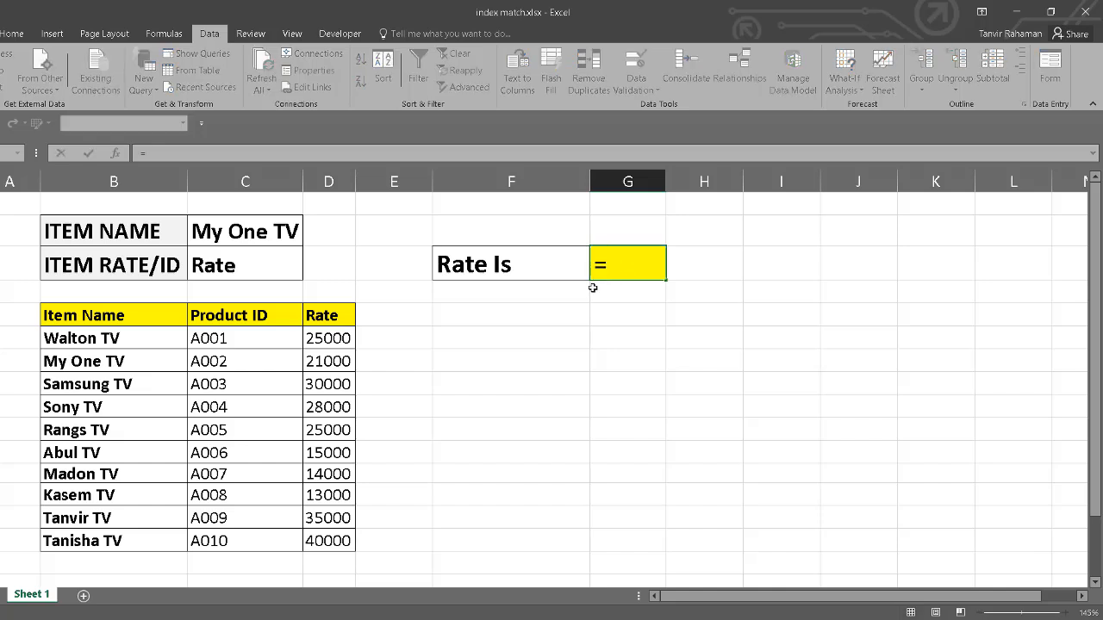
{"action": "type", "text": "in"}
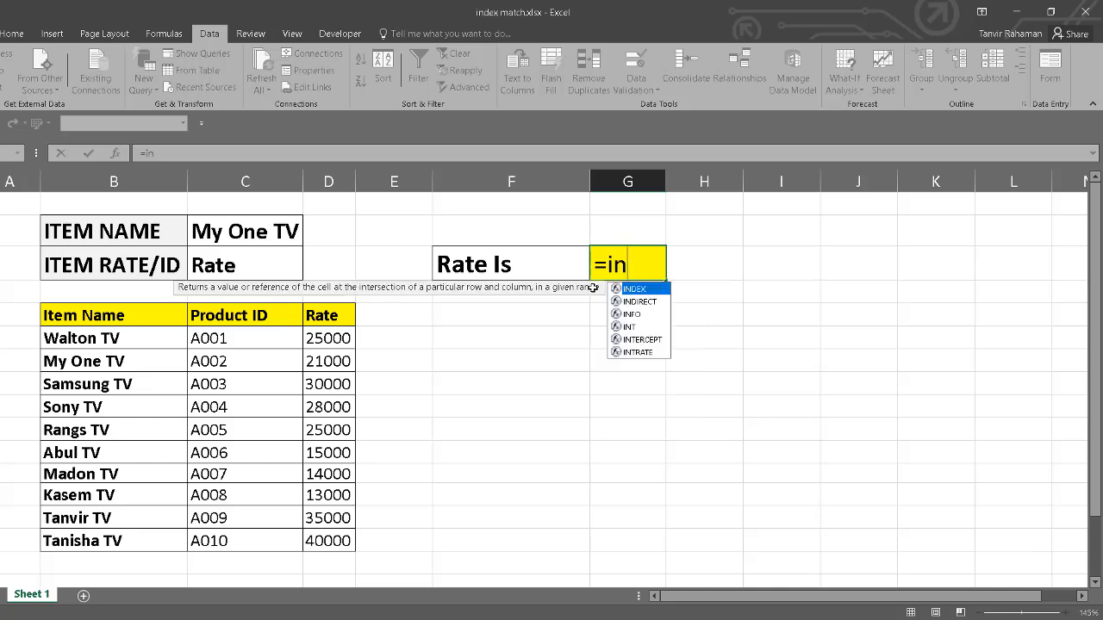
{"action": "type", "text": "dex"}
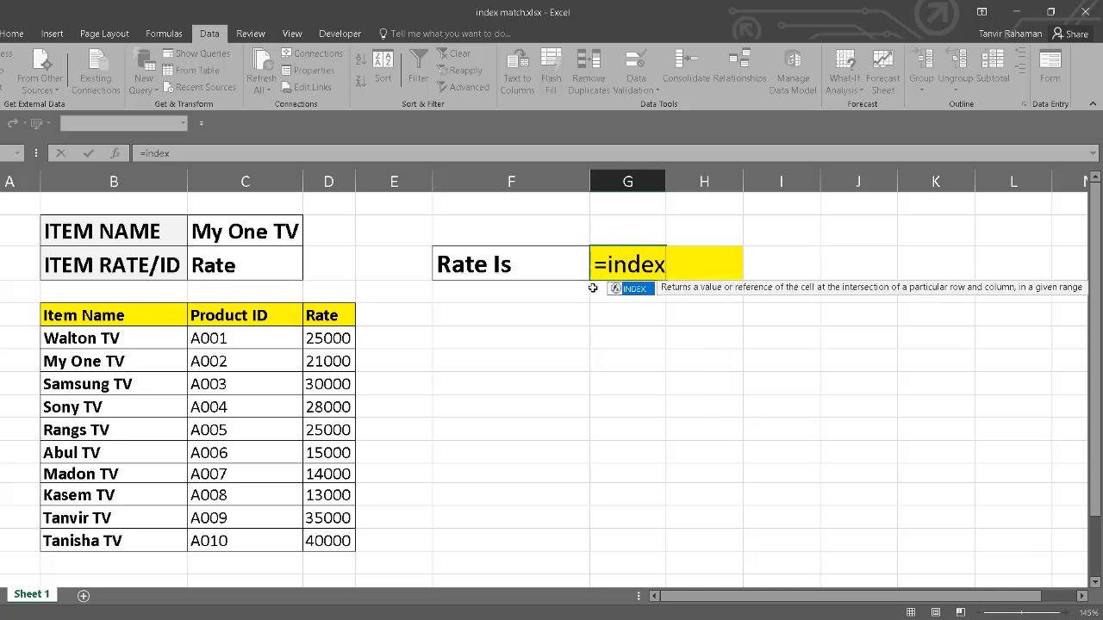
{"action": "type", "text": "("}
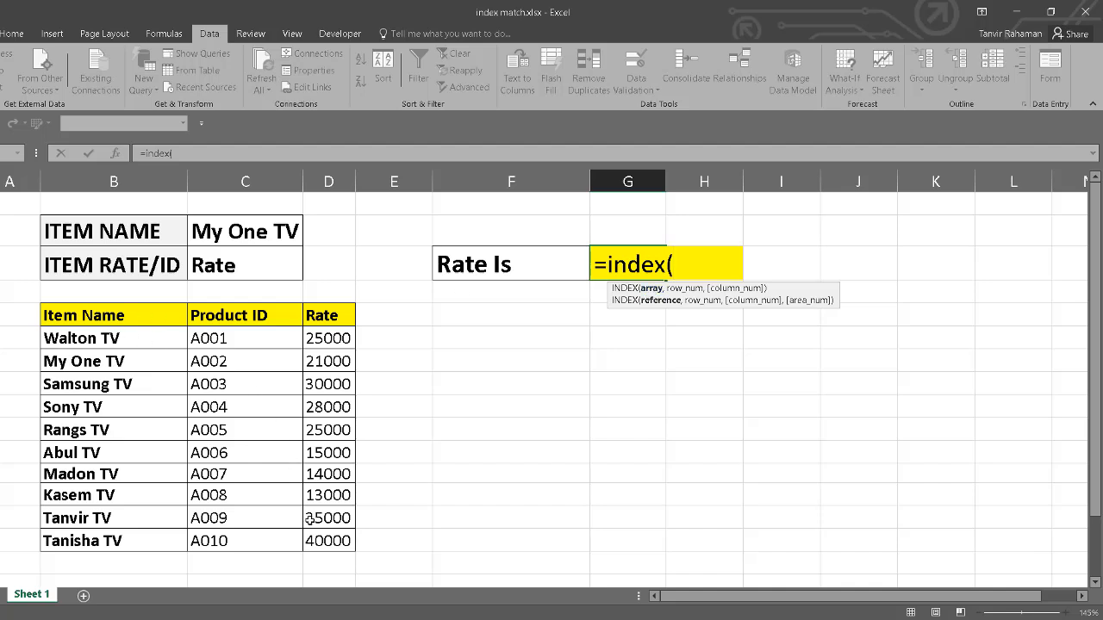
{"action": "left_click_drag", "start_coordinate": [116, 315], "coordinate": [311, 540]}
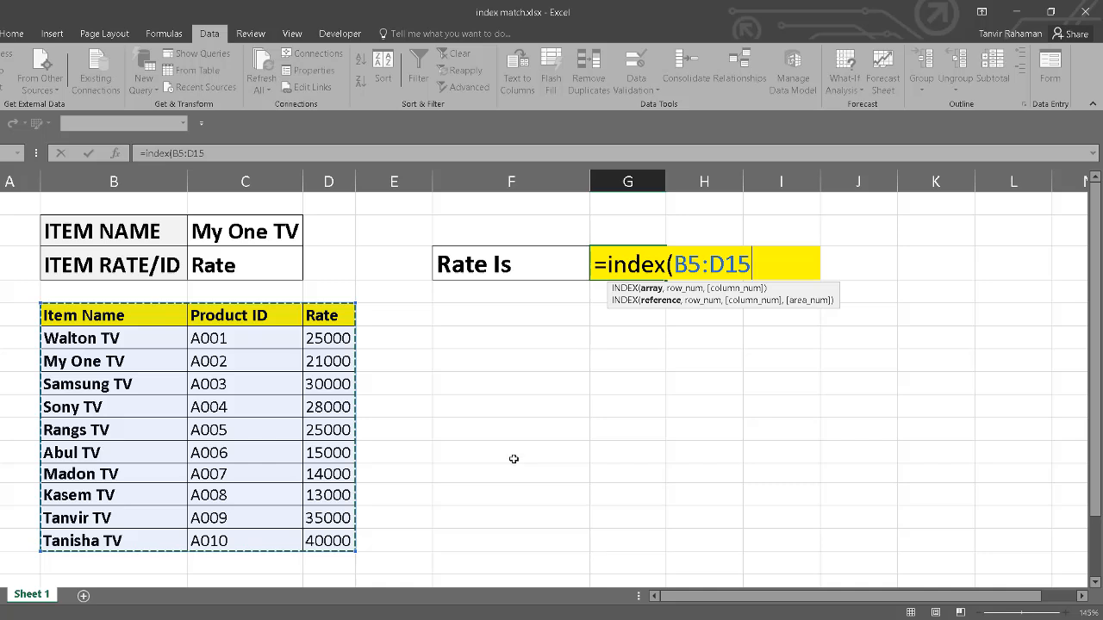
{"action": "type", "text": ","}
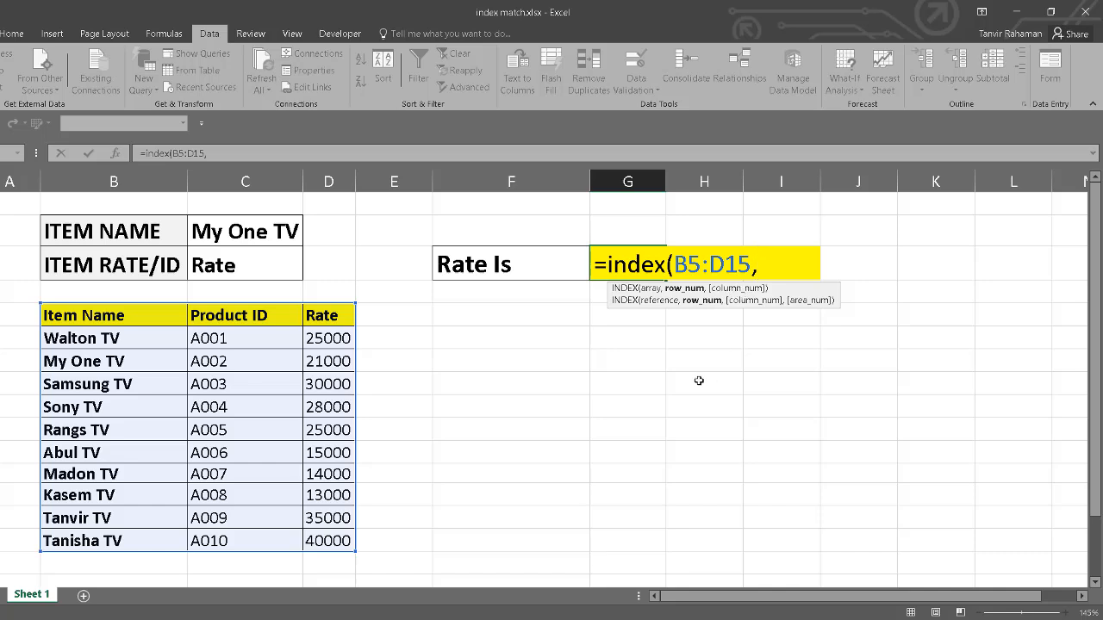
Step: Add match(C2,B5:B15,0) as the INDEX row number to find the item name by exact match
{"action": "type", "text": "ma"}
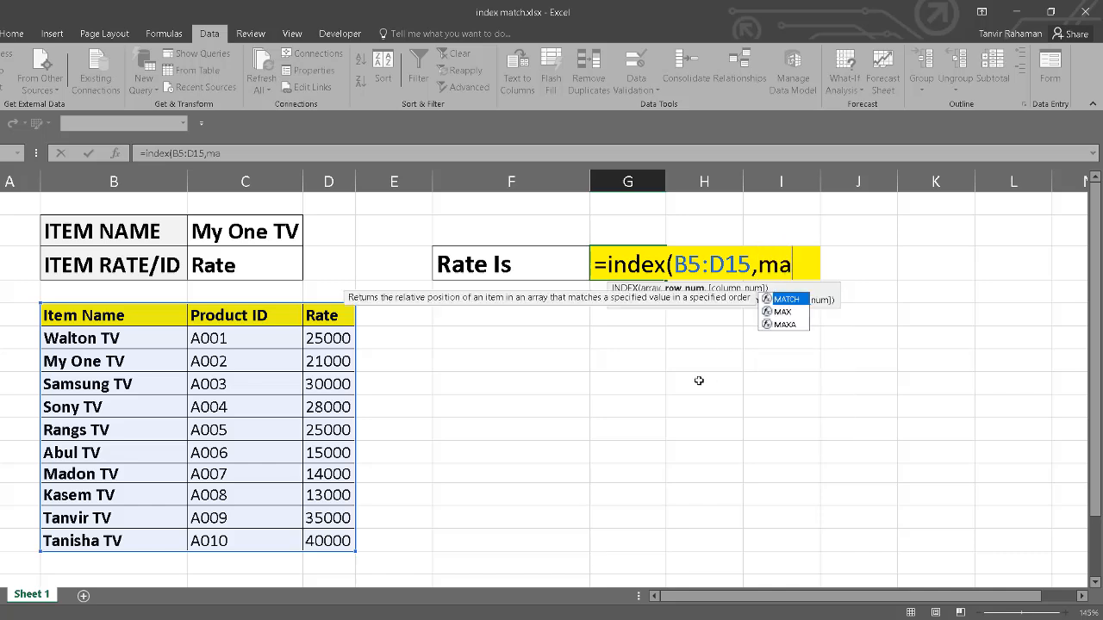
{"action": "type", "text": "tch"}
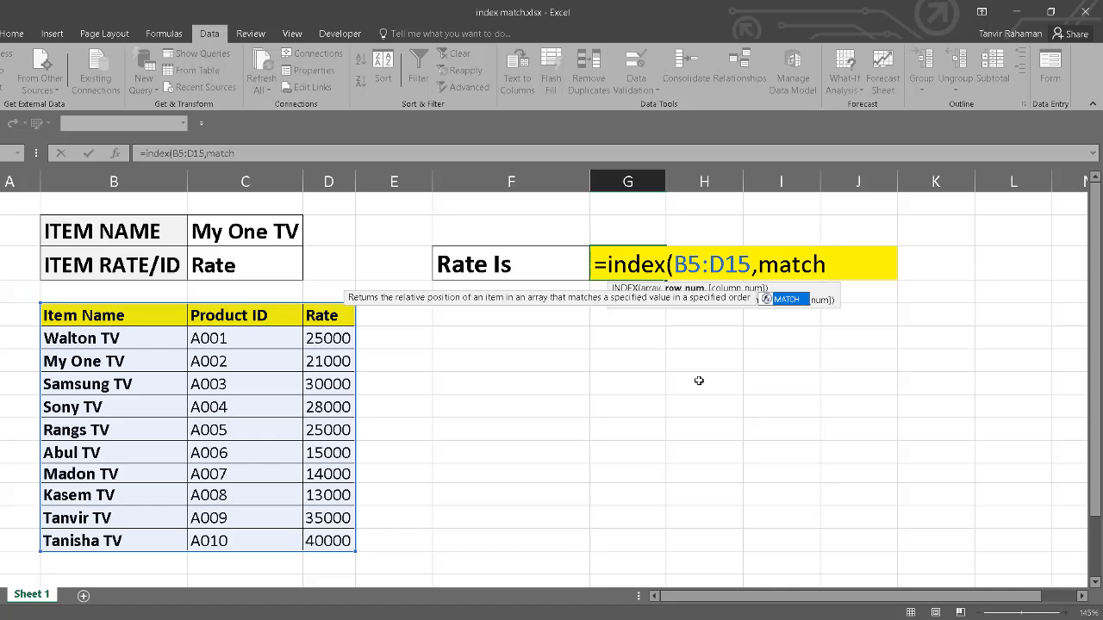
{"action": "type", "text": "("}
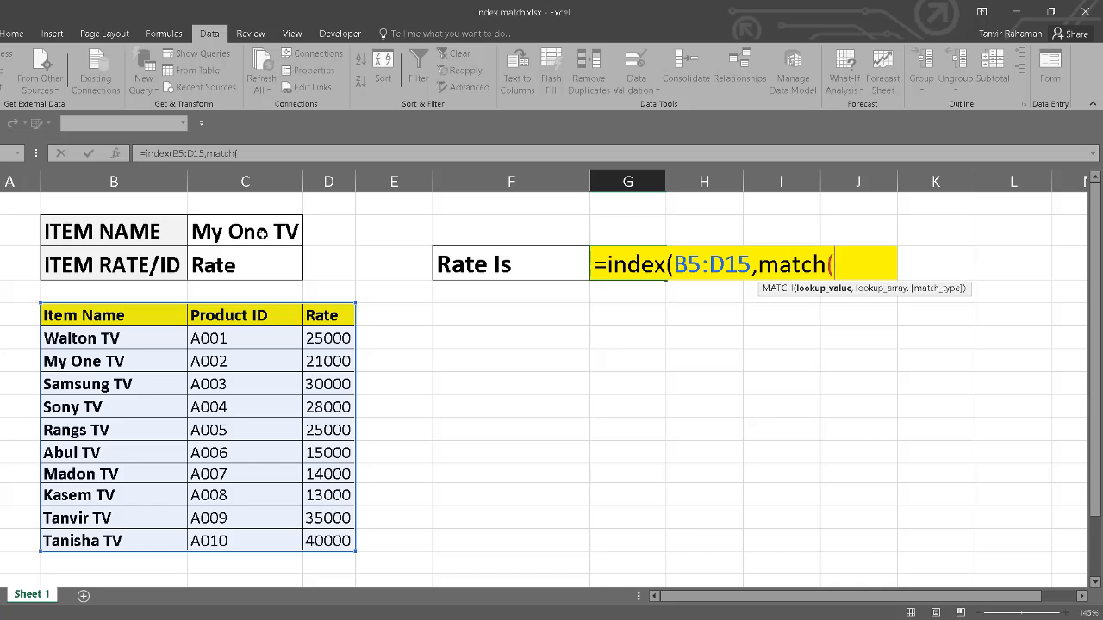
{"action": "left_click", "coordinate": [264, 233]}
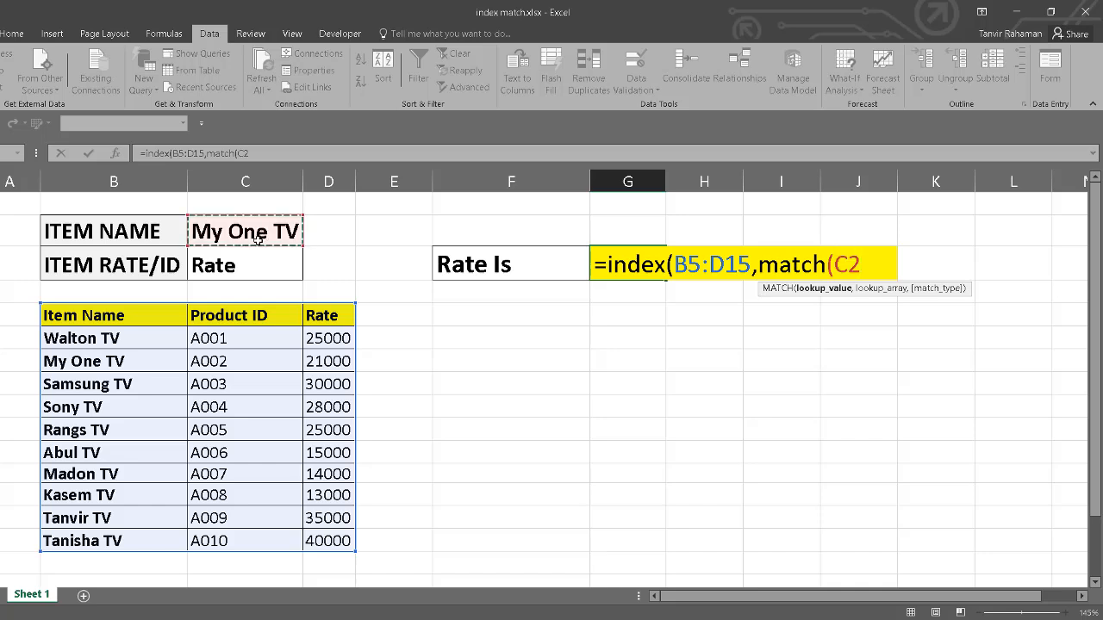
{"action": "type", "text": ","}
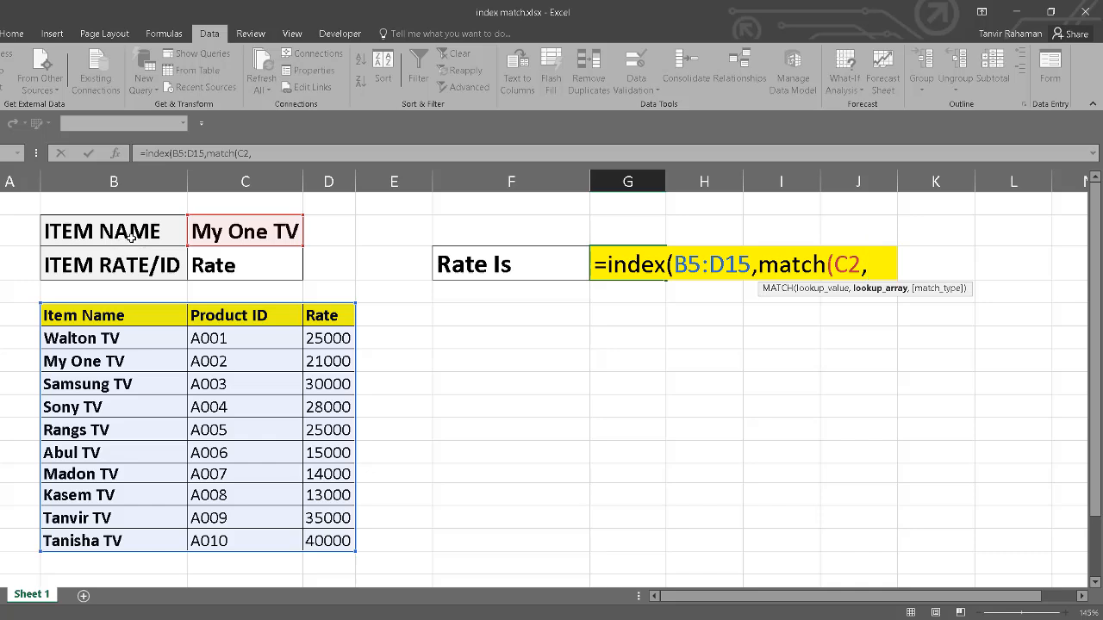
{"action": "left_click_drag", "start_coordinate": [120, 338], "coordinate": [127, 543]}
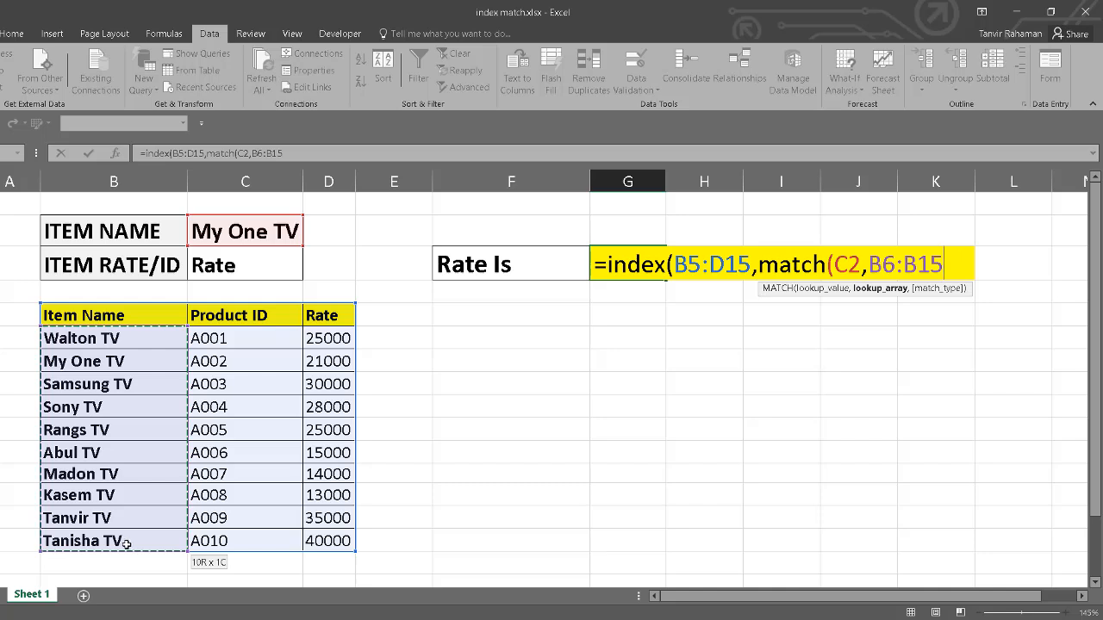
{"action": "left_click_drag", "start_coordinate": [105, 315], "coordinate": [112, 540]}
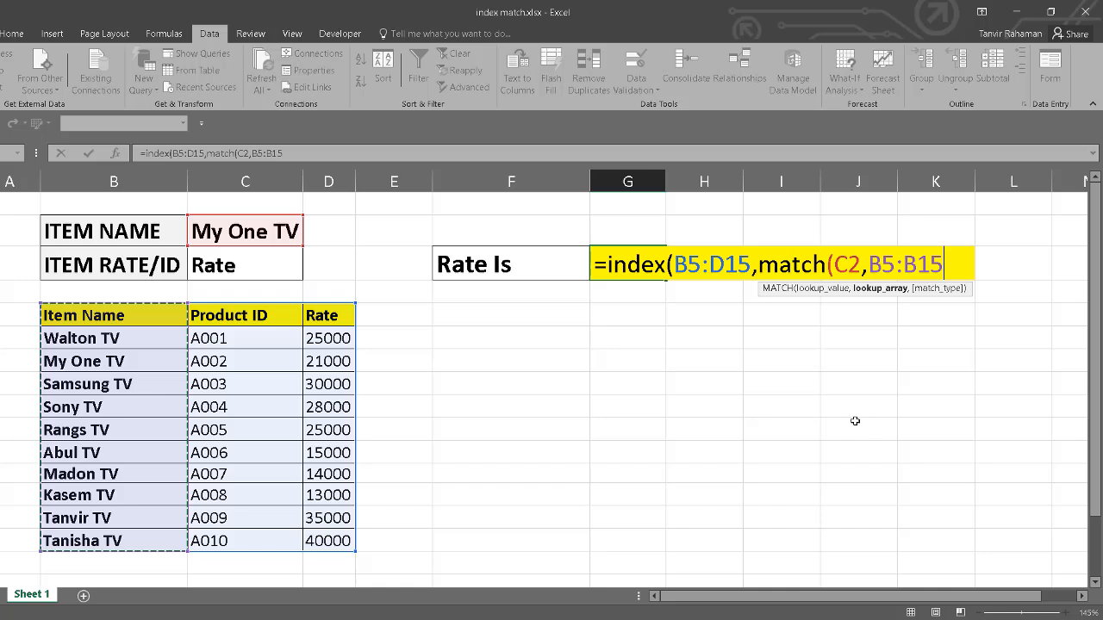
{"action": "type", "text": ","}
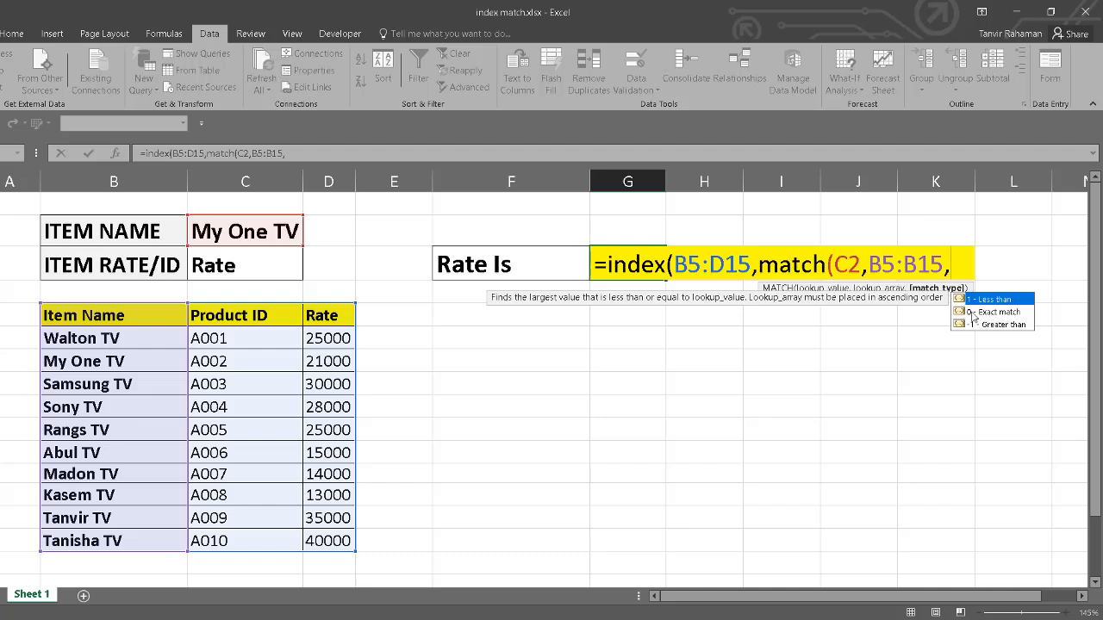
{"action": "type", "text": "0)"}
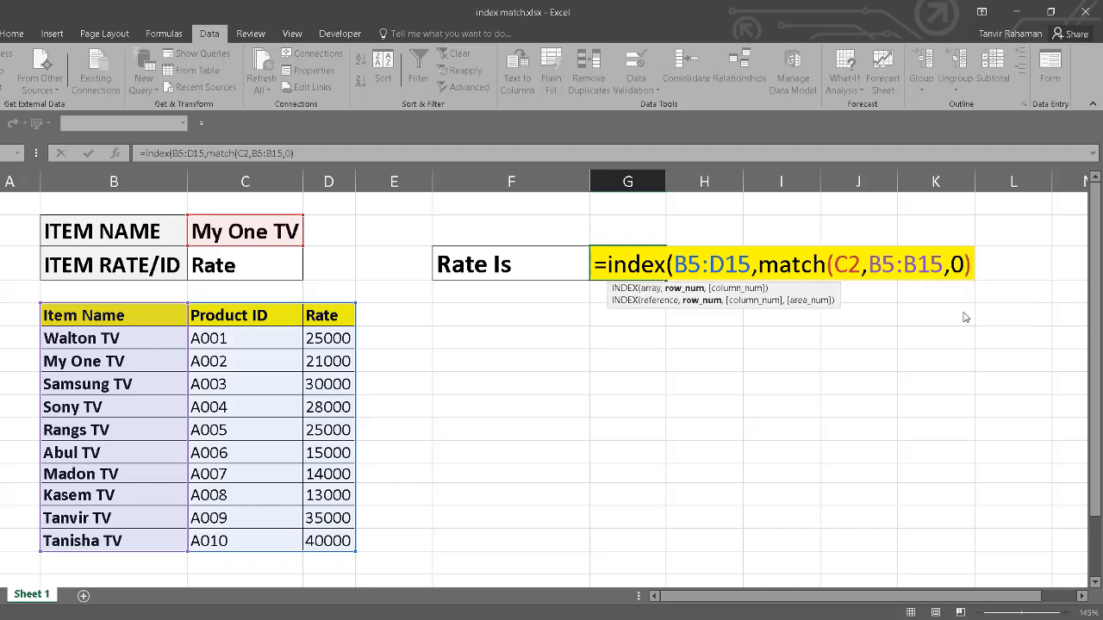
Step: Add match(C3,B5:D5,0) as the INDEX column number to find the chosen header by exact match, and complete the formula in G3
{"action": "type", "text": ","}
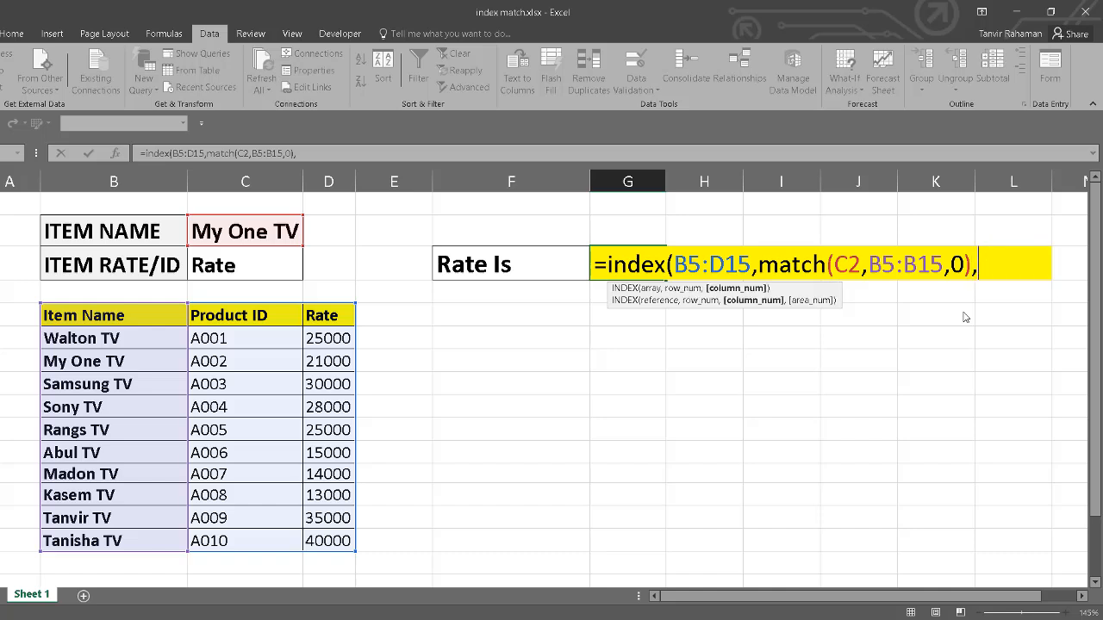
{"action": "type", "text": "match"}
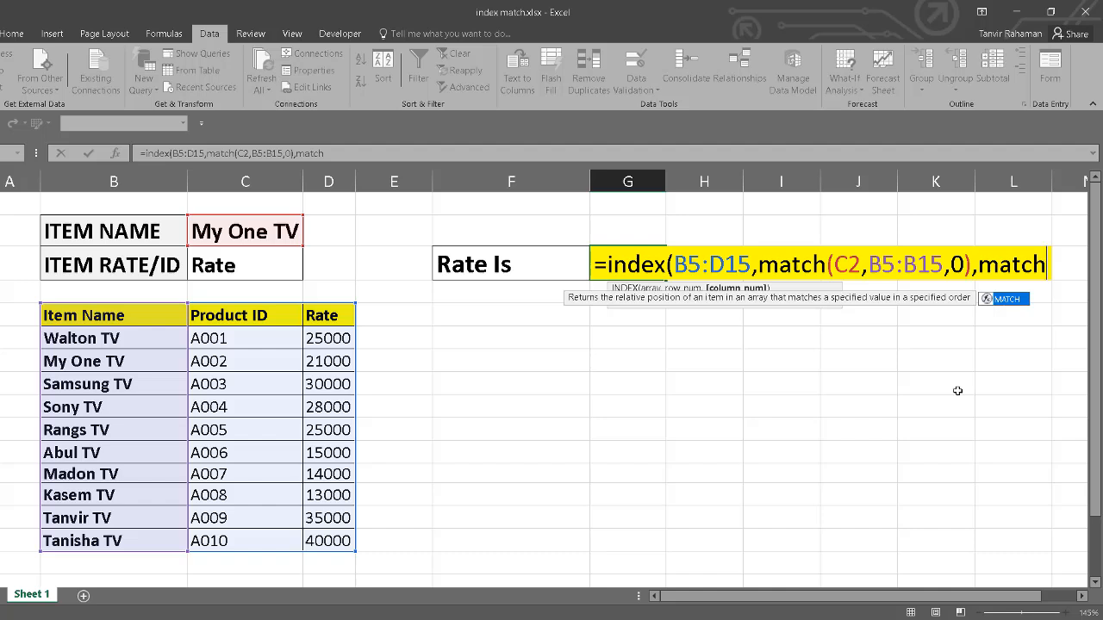
{"action": "type", "text": "("}
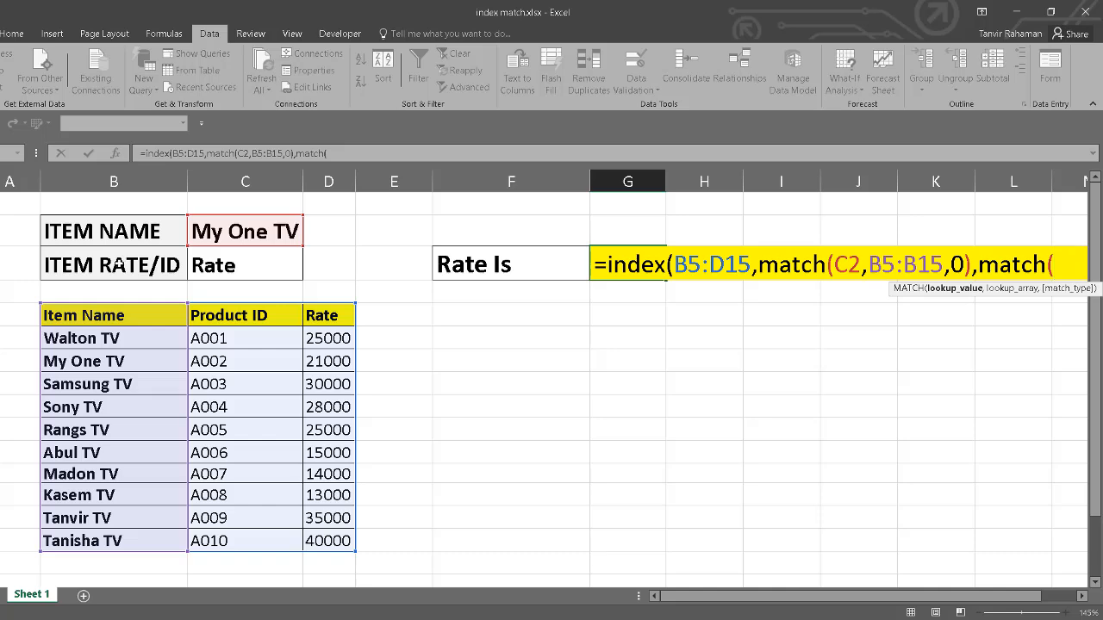
{"action": "left_click", "coordinate": [281, 265]}
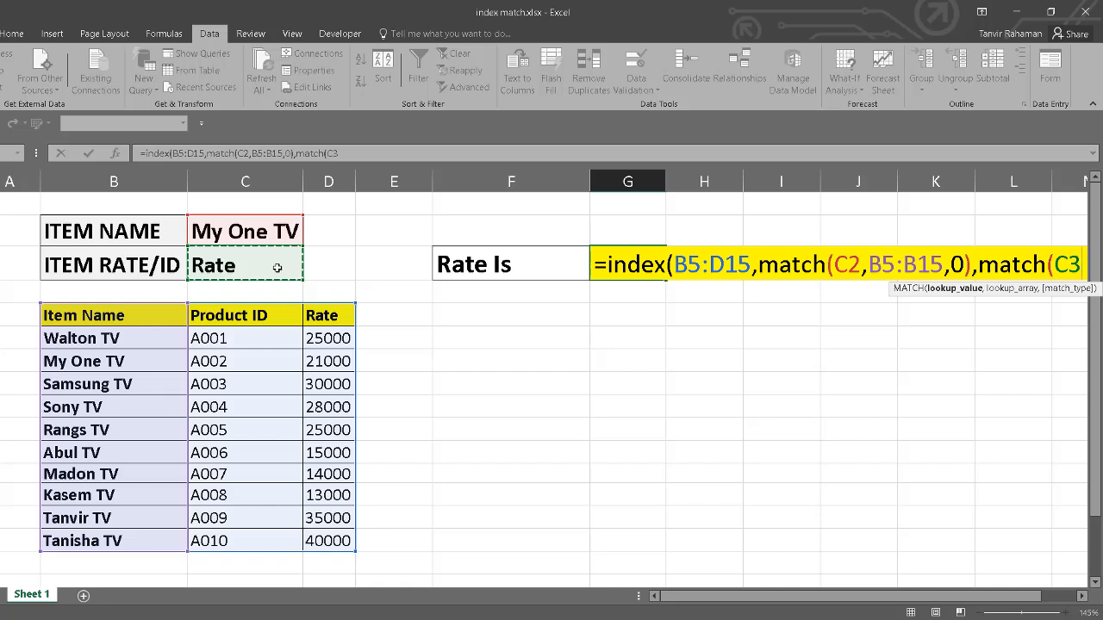
{"action": "type", "text": ","}
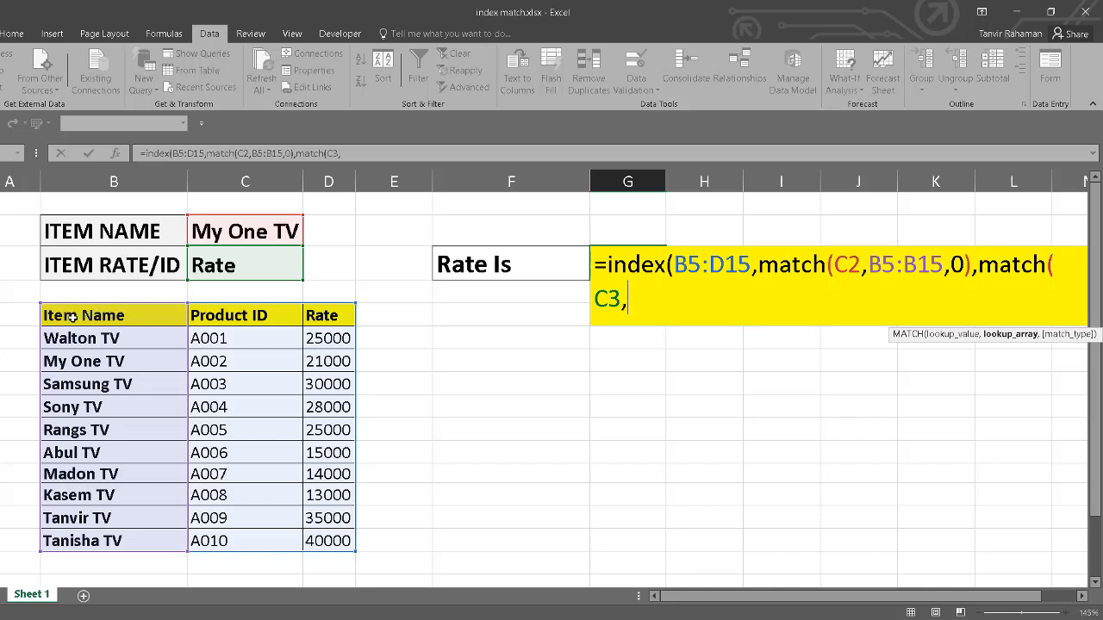
{"action": "left_click_drag", "start_coordinate": [73, 319], "coordinate": [339, 318]}
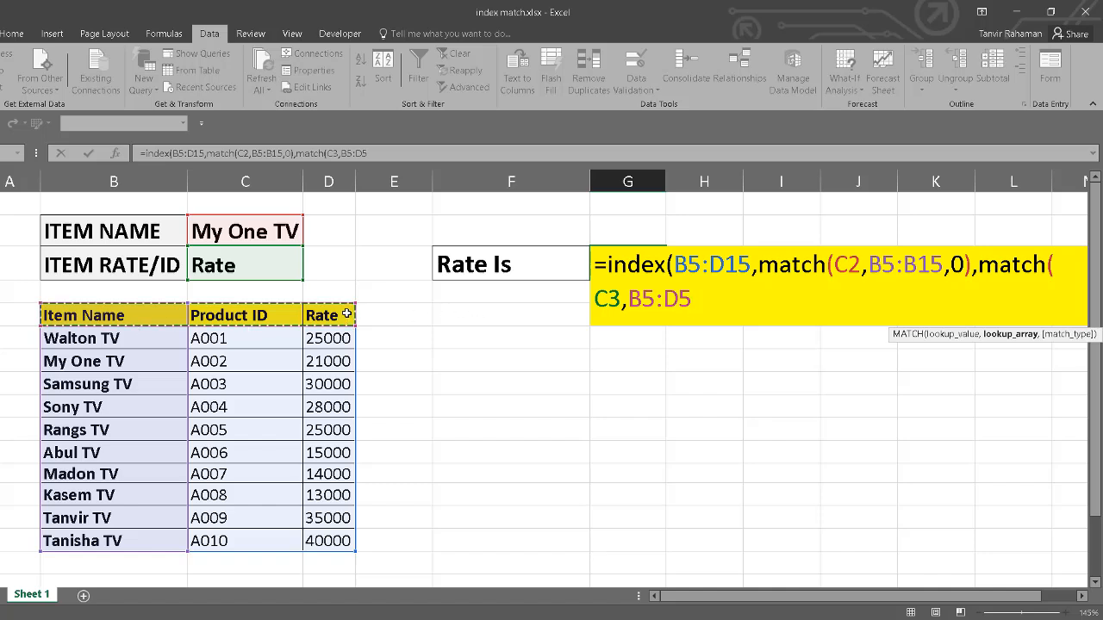
{"action": "type", "text": ","}
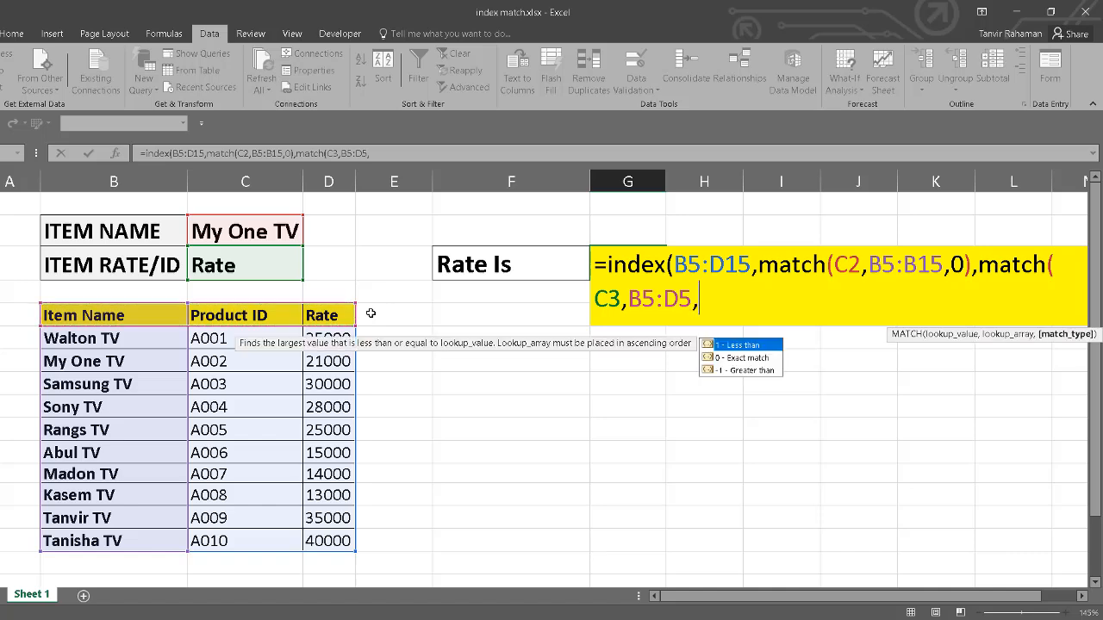
{"action": "left_click", "coordinate": [764, 358]}
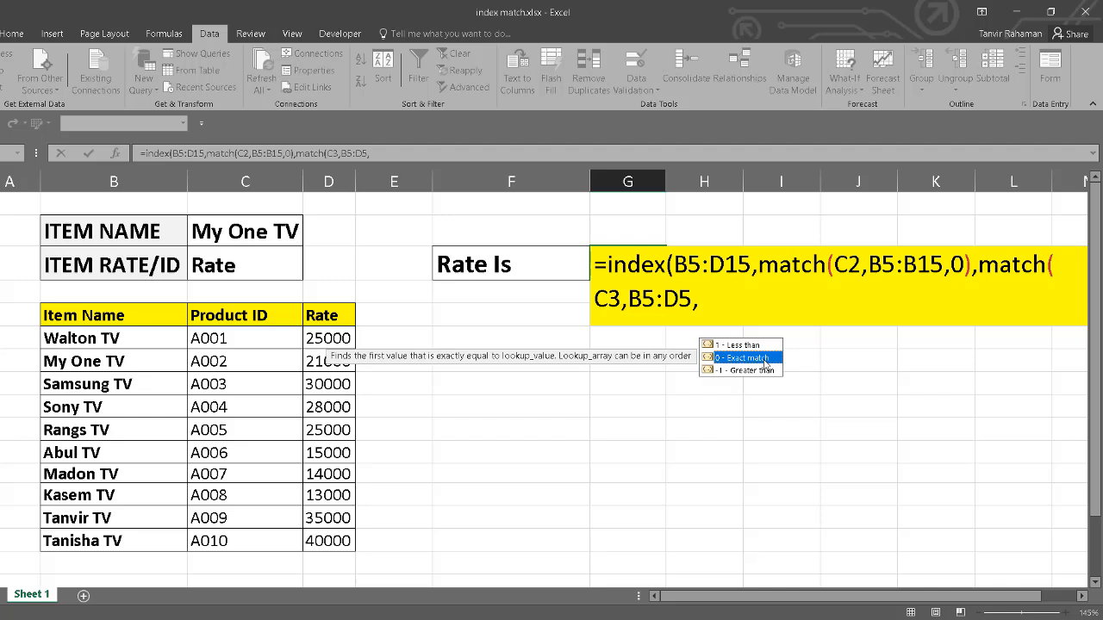
{"action": "type", "text": "0"}
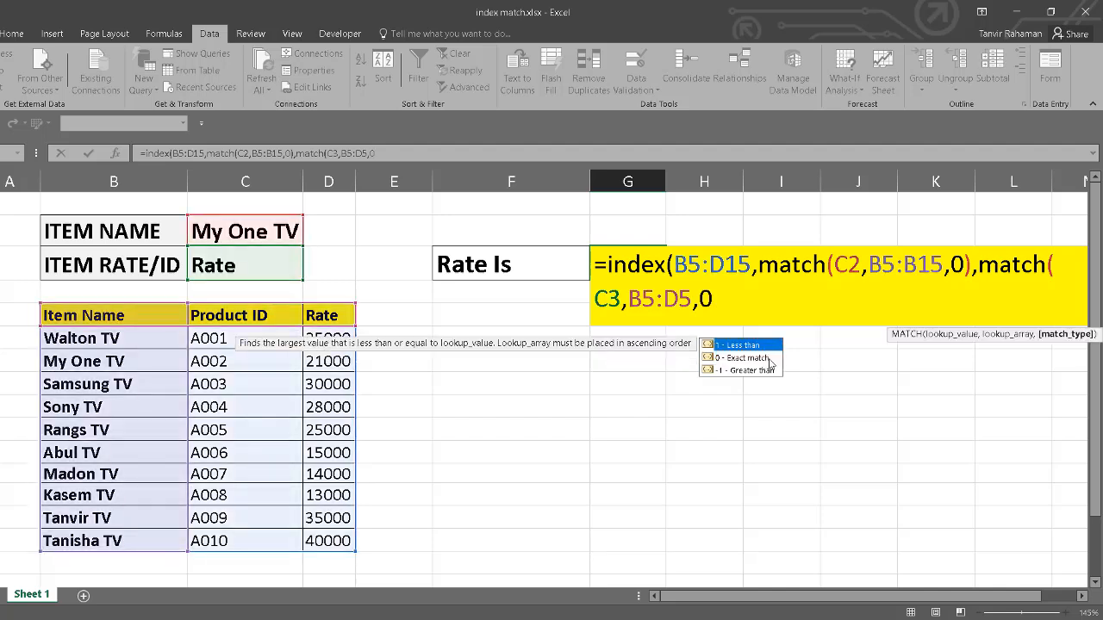
{"action": "type", "text": ")"}
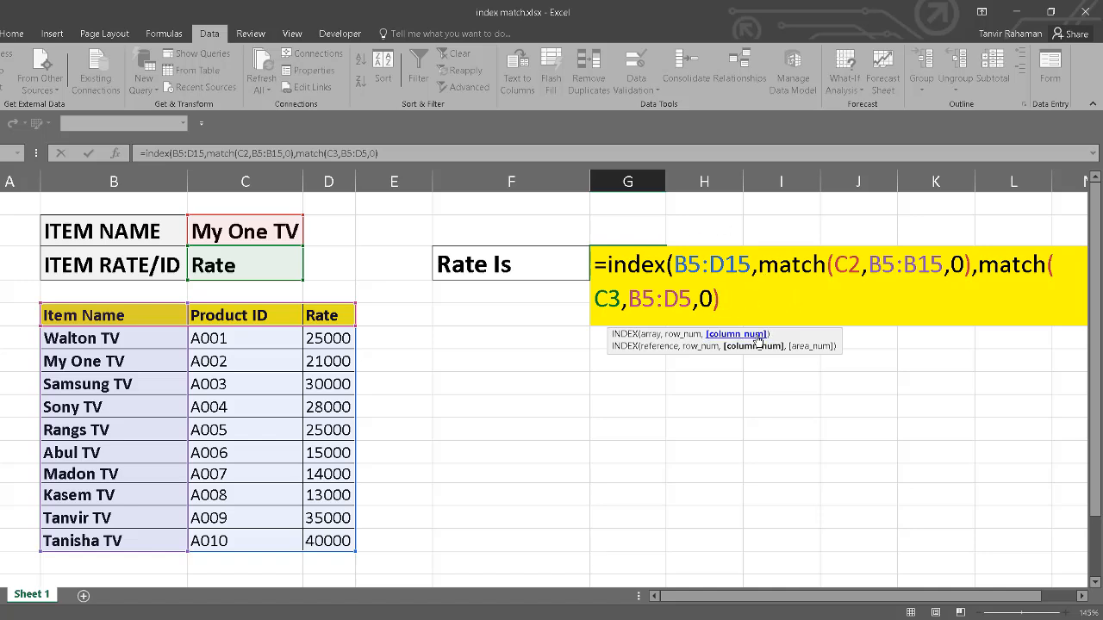
{"action": "type", "text": ")"}
{"action": "key", "text": "Return"}
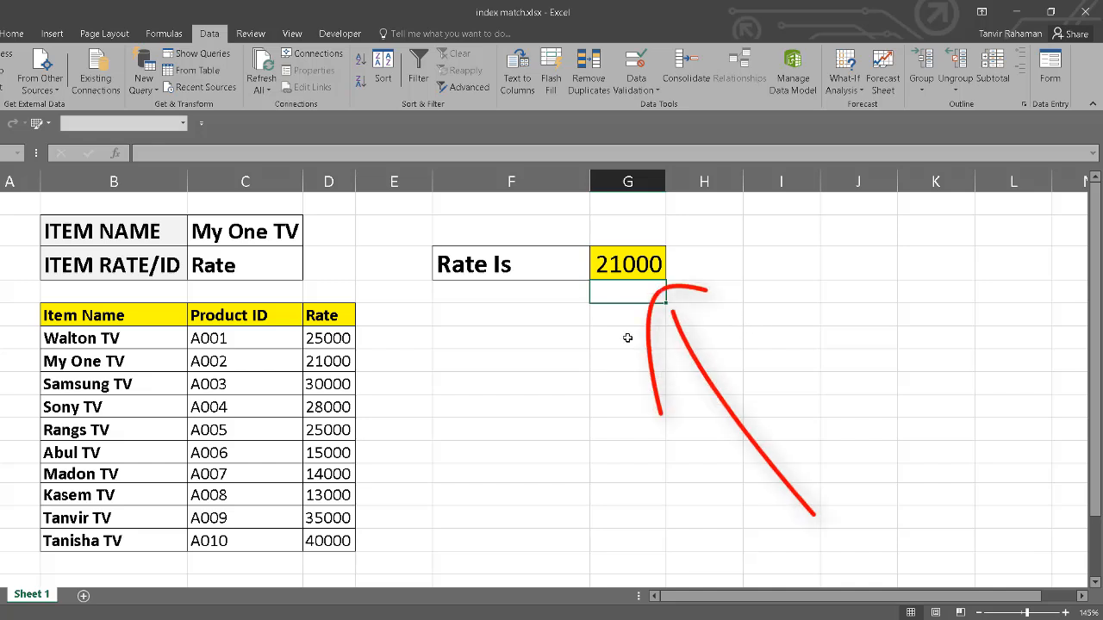
{"action": "left_click", "coordinate": [511, 300]}
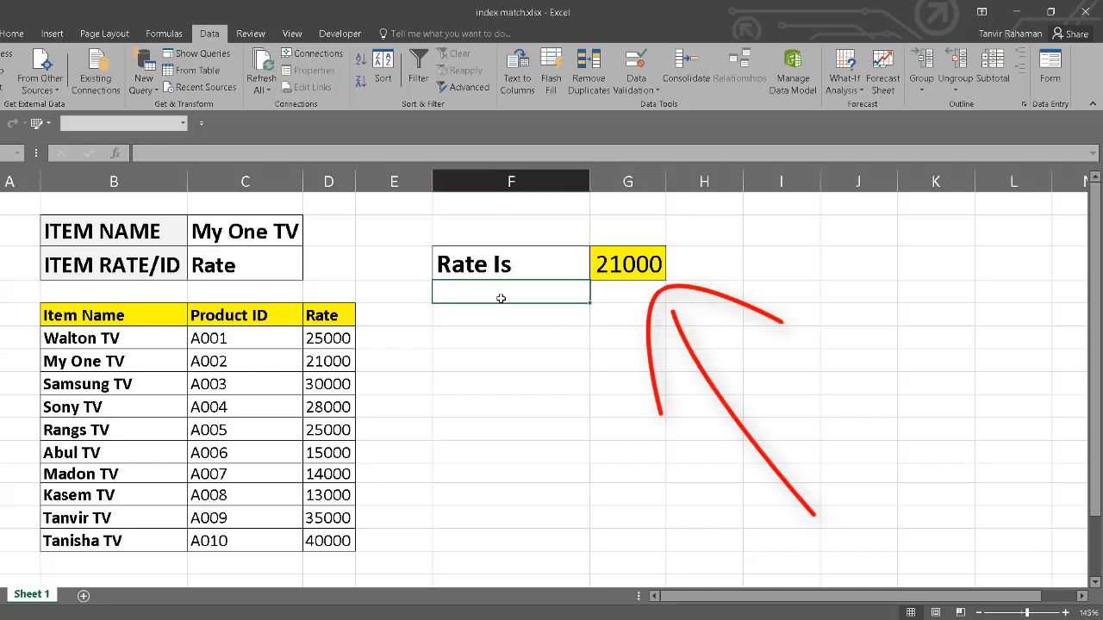
{"action": "left_click", "coordinate": [253, 221]}
{"action": "left_click", "coordinate": [308, 240]}
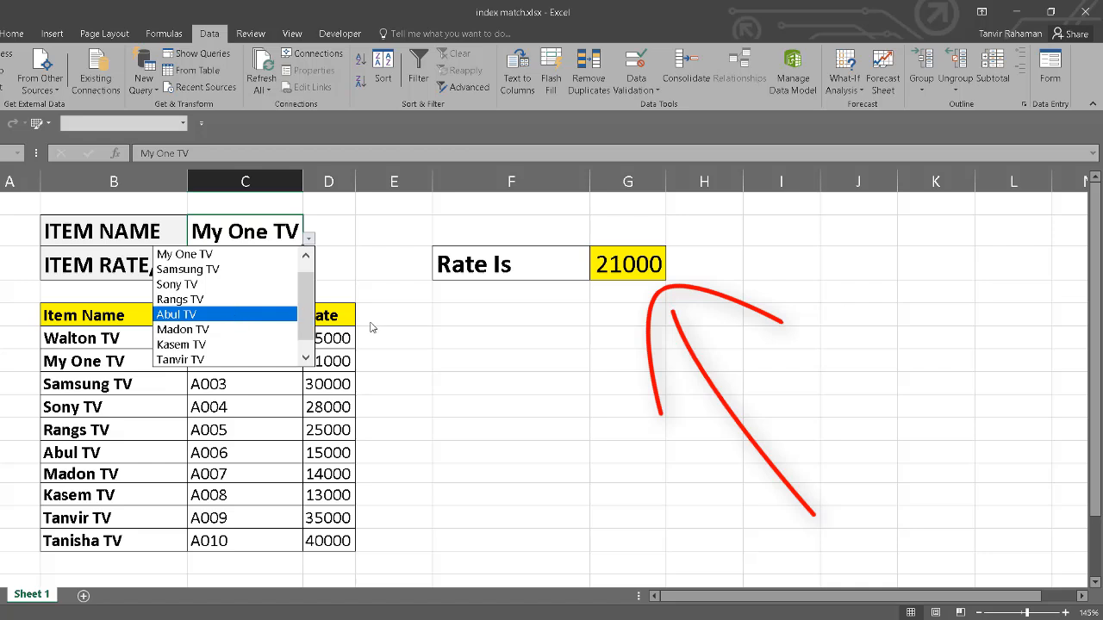
{"action": "left_click", "coordinate": [357, 345]}
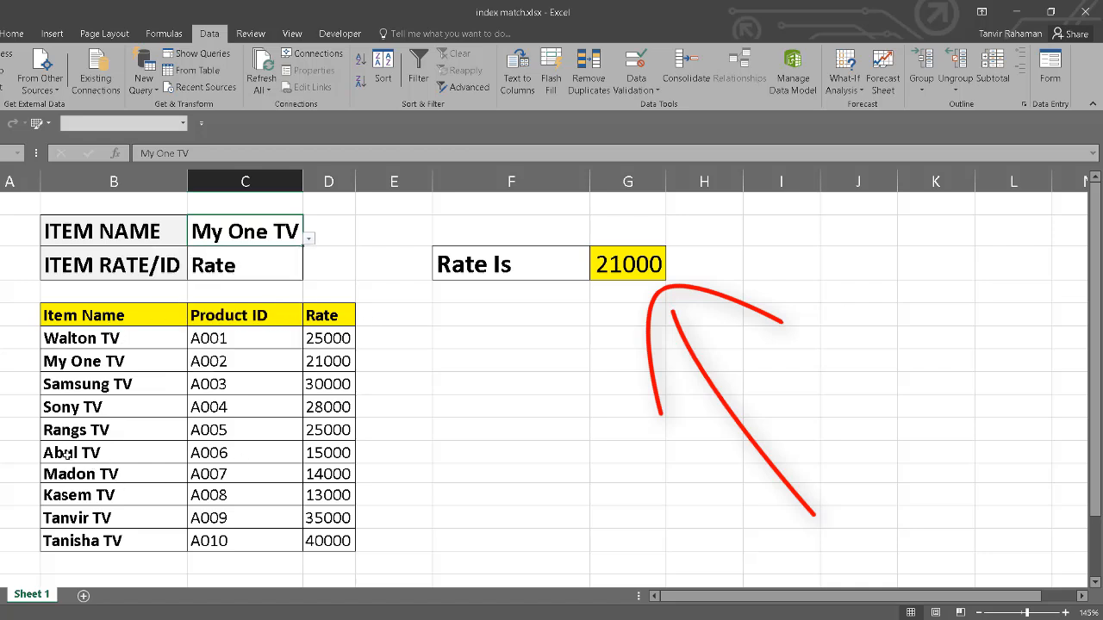
Step: Fill Abul TV's rate cell in the product table with yellow
{"action": "left_click_drag", "start_coordinate": [83, 455], "coordinate": [332, 457]}
{"action": "left_click", "coordinate": [332, 457]}
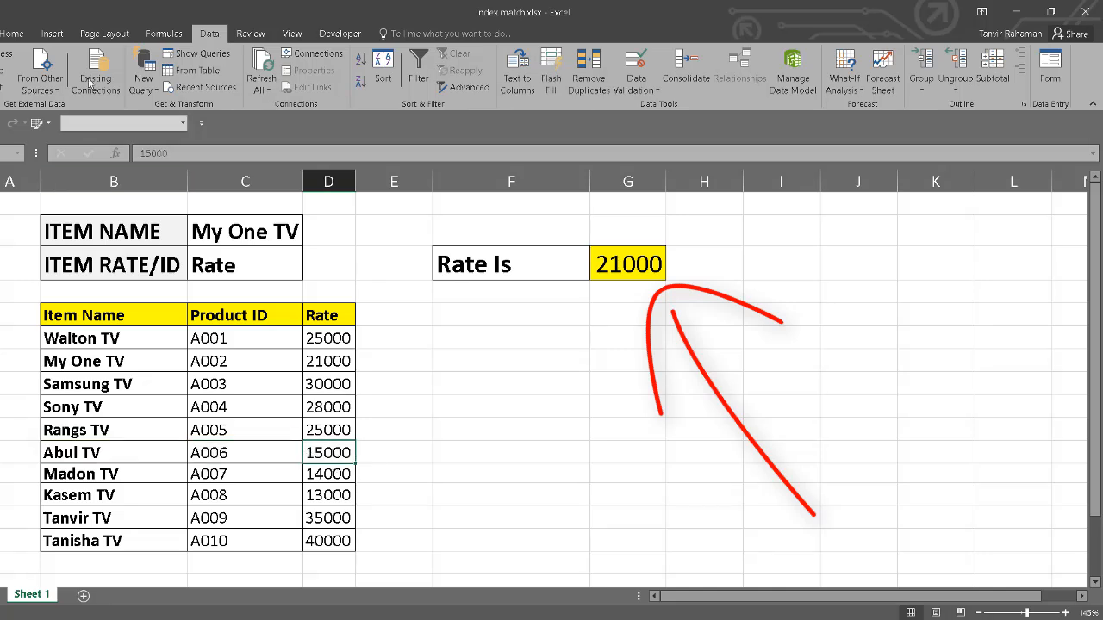
{"action": "left_click", "coordinate": [13, 34]}
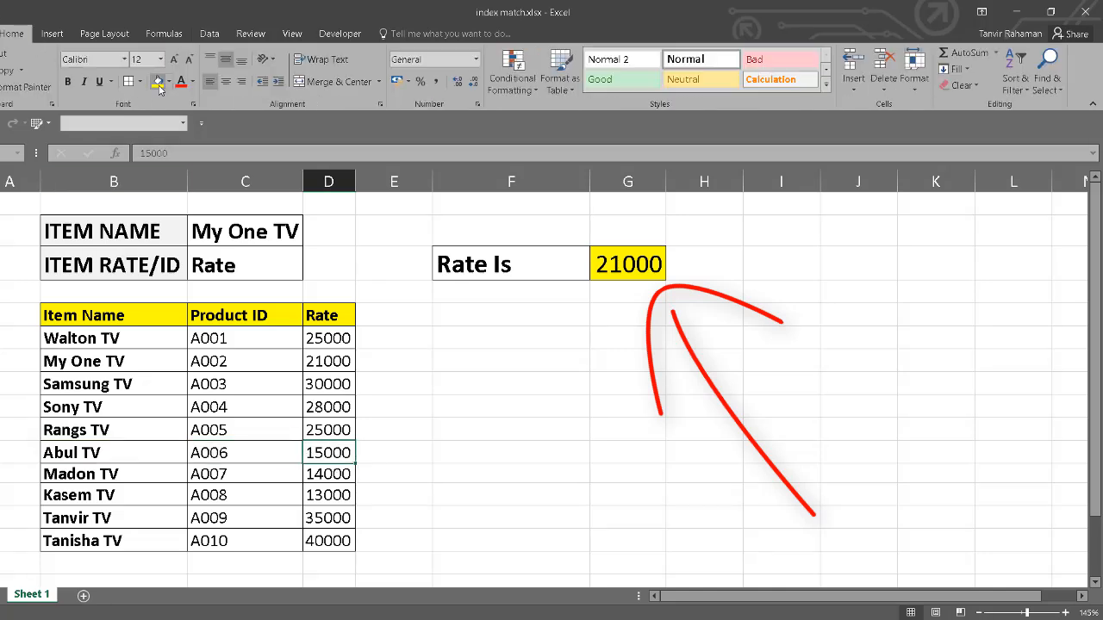
{"action": "left_click", "coordinate": [163, 84]}
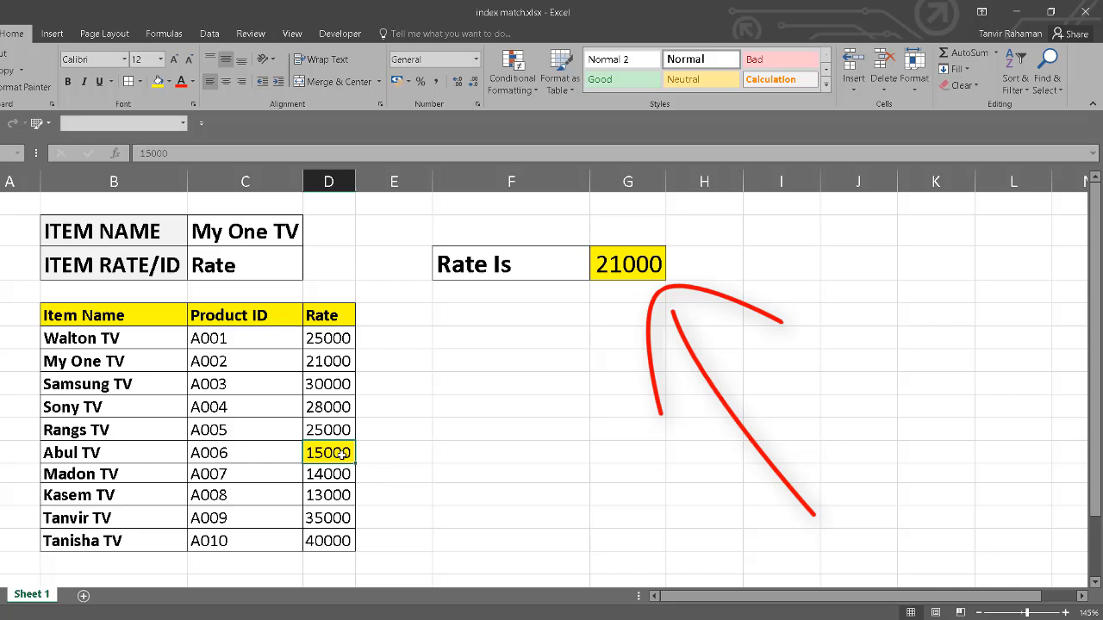
Step: Set ITEM NAME in C2 to Abul TV and check the looked-up rate in G3
{"action": "left_click", "coordinate": [269, 226]}
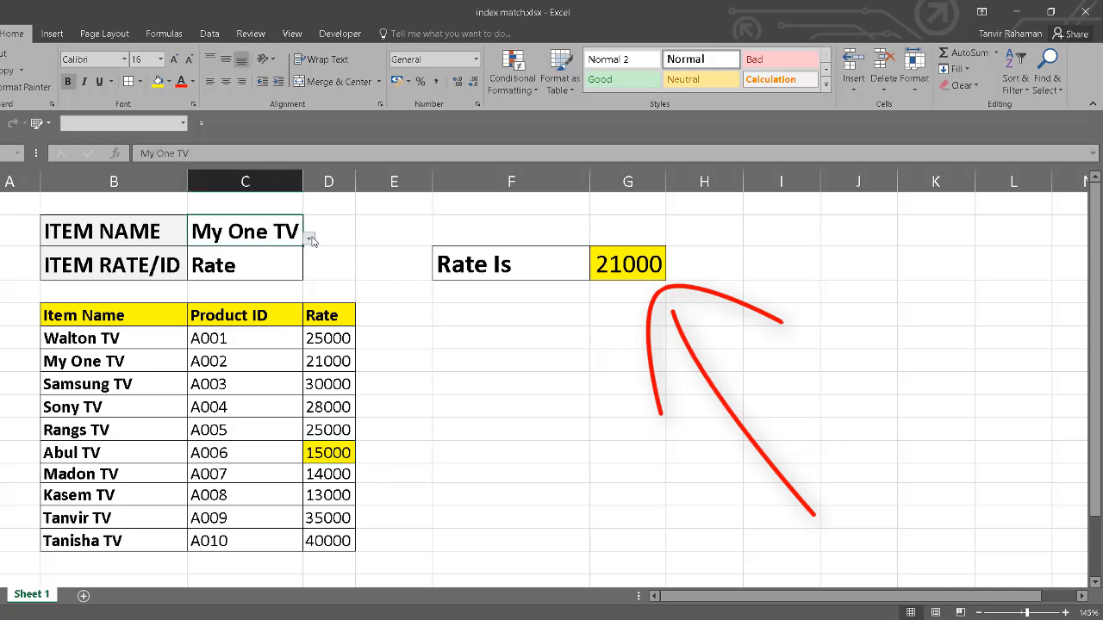
{"action": "left_click", "coordinate": [310, 240]}
{"action": "left_click", "coordinate": [229, 316]}
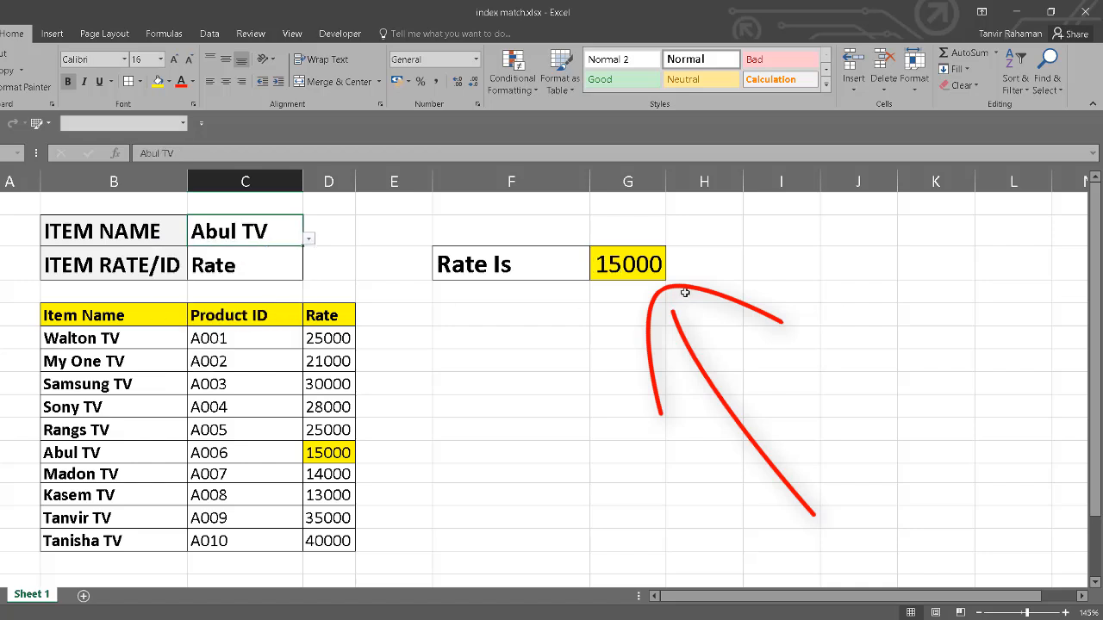
{"action": "left_click", "coordinate": [631, 265]}
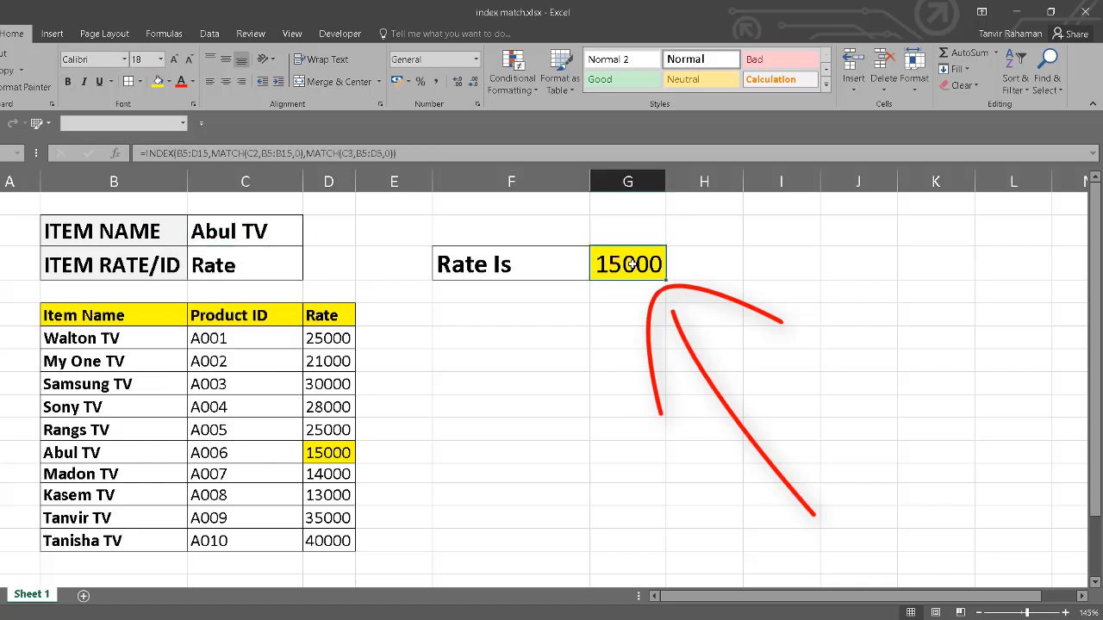
{"action": "left_click", "coordinate": [287, 232]}
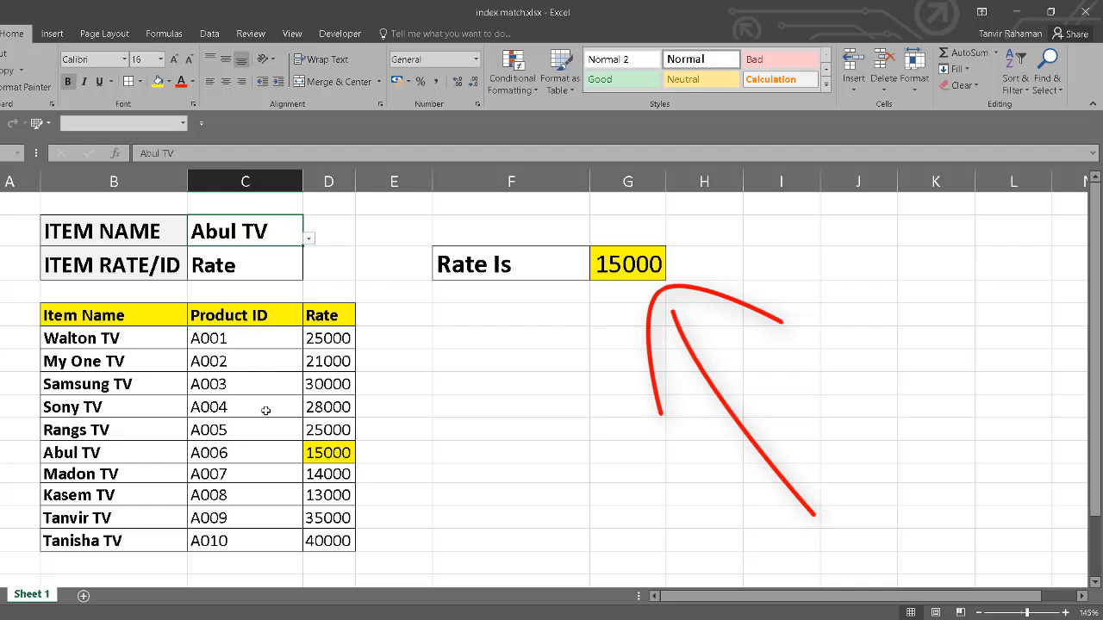
Step: Fill Abul TV's product ID cell with yellow and set ITEM RATE/ID in C3 to Product ID to test the lookup
{"action": "left_click", "coordinate": [240, 456]}
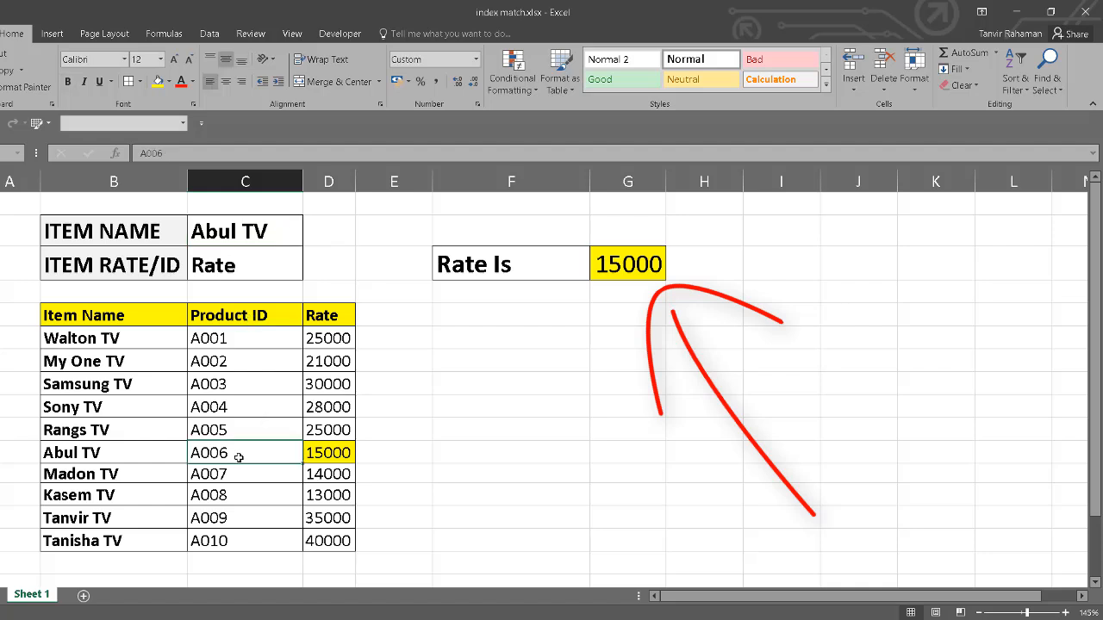
{"action": "left_click", "coordinate": [158, 81]}
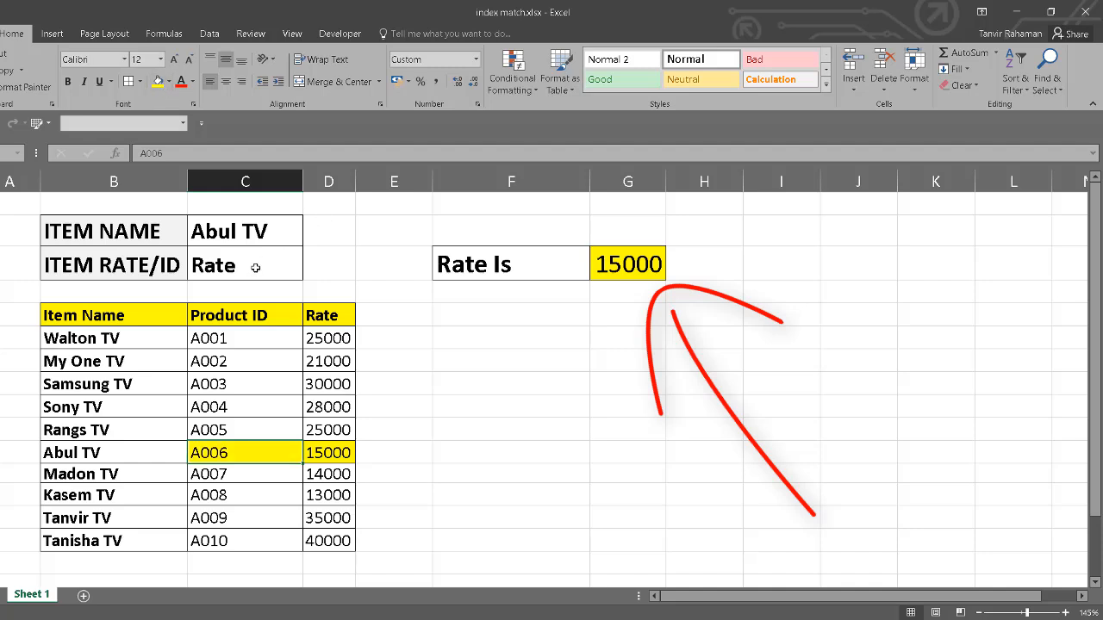
{"action": "left_click", "coordinate": [255, 268]}
{"action": "left_click", "coordinate": [308, 273]}
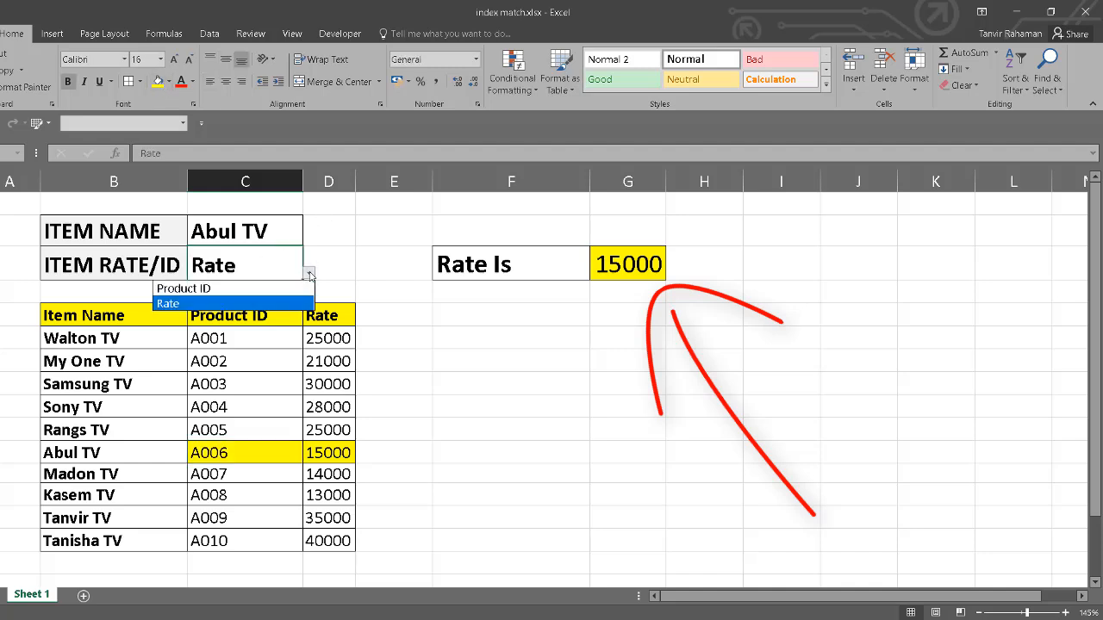
{"action": "left_click", "coordinate": [266, 287]}
{"action": "left_click", "coordinate": [637, 274]}
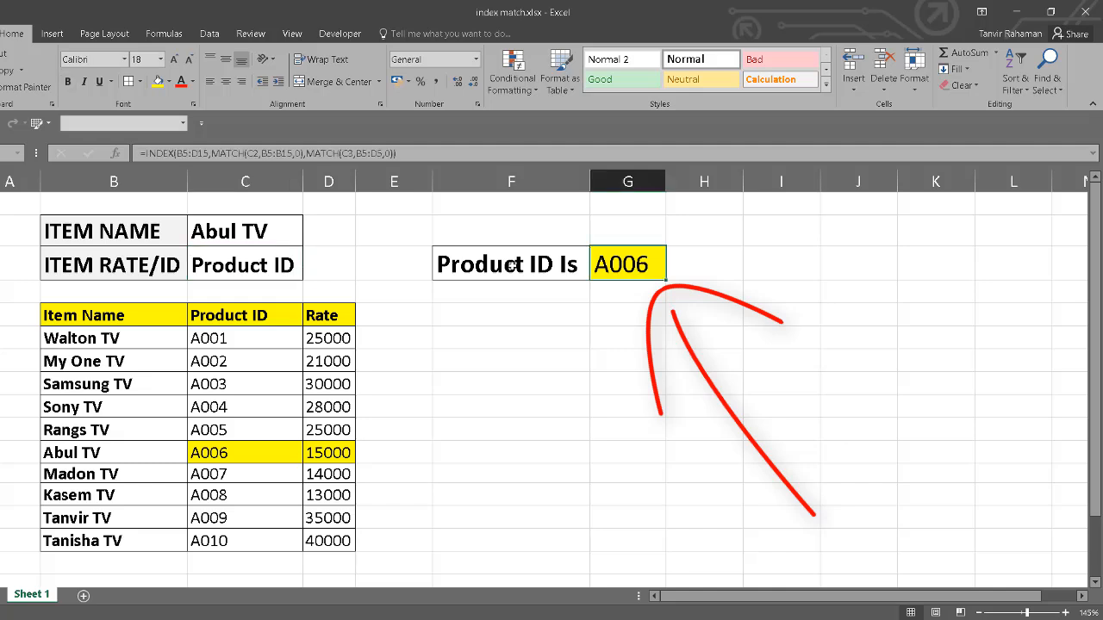
{"action": "key", "text": "Left"}
{"action": "left_click", "coordinate": [635, 264]}
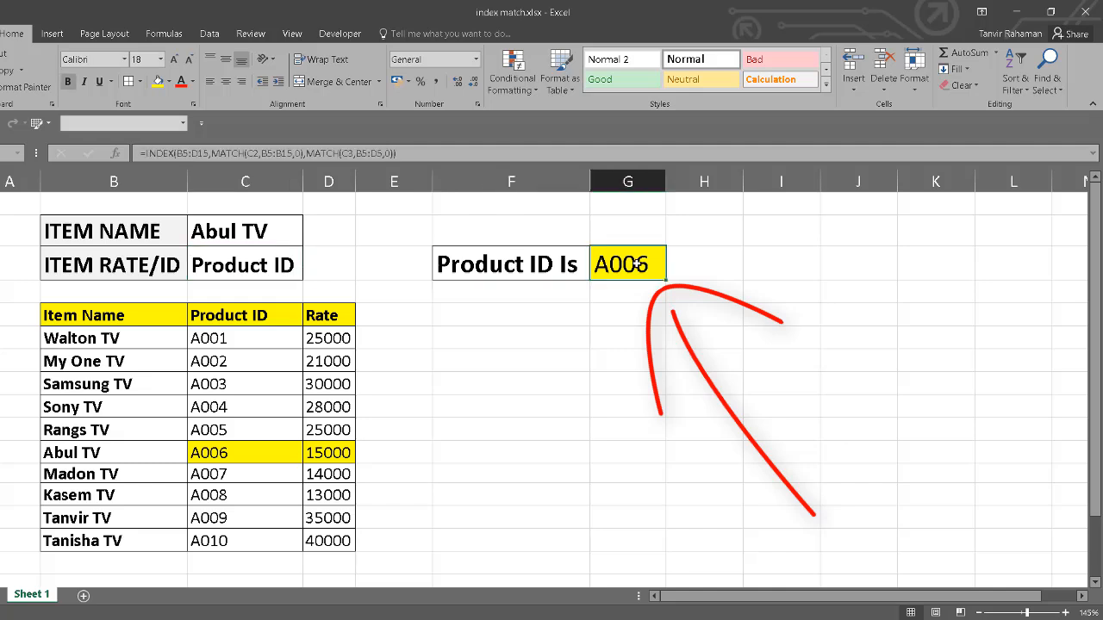
{"action": "left_click", "coordinate": [287, 229]}
{"action": "left_click", "coordinate": [308, 238]}
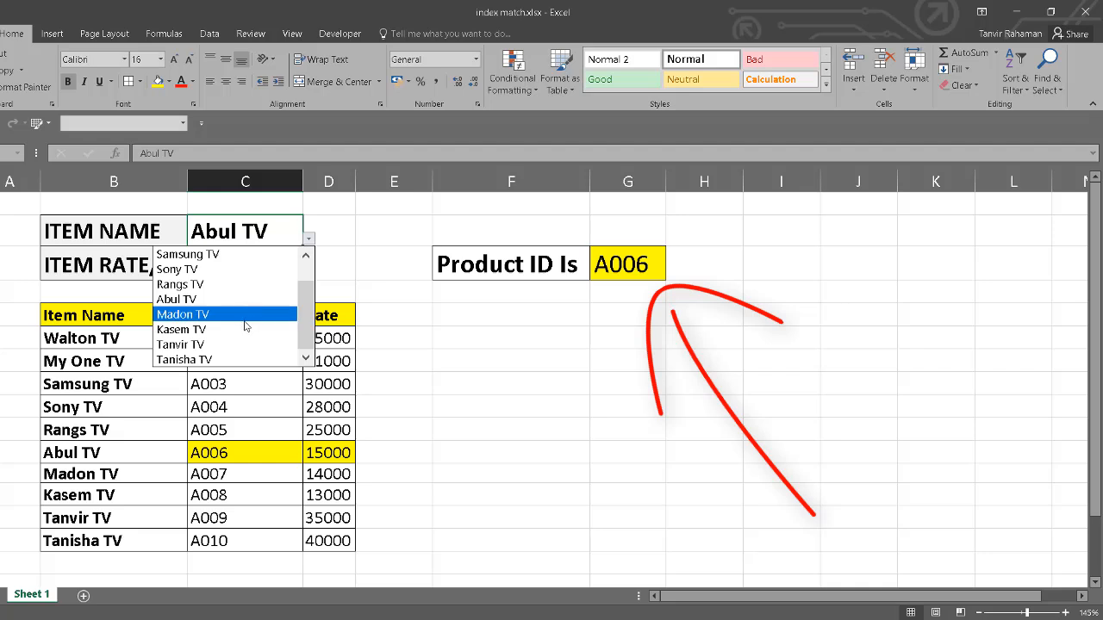
{"action": "key", "text": "Escape"}
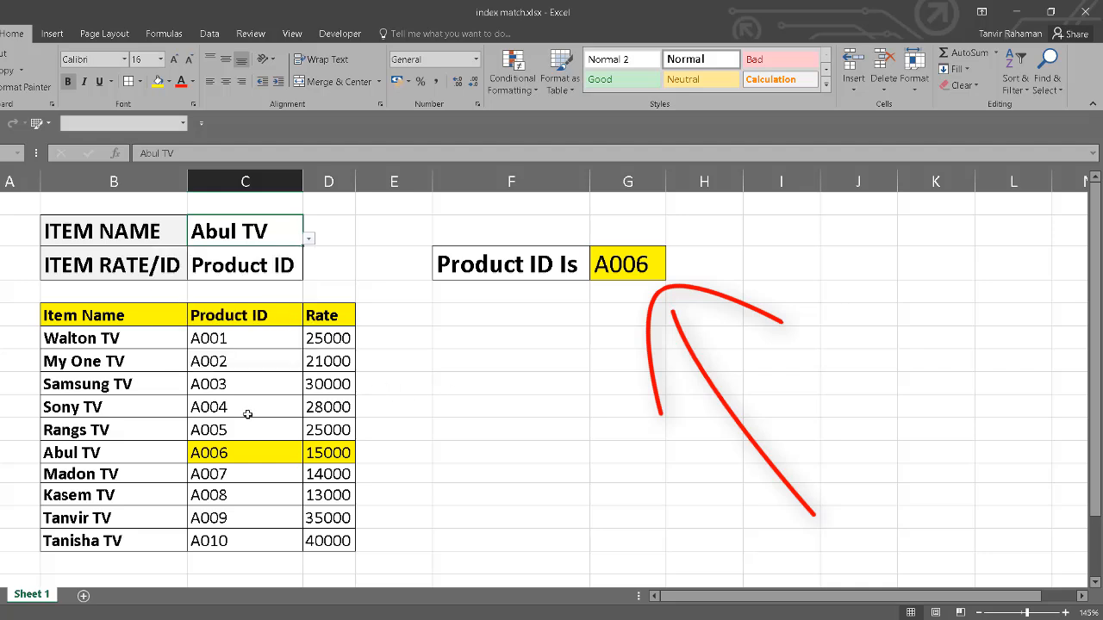
Step: Fill Madon TV's rate cell with yellow and set ITEM NAME in C2 to Madon TV, comparing G3 with the table's product ID
{"action": "left_click", "coordinate": [317, 474]}
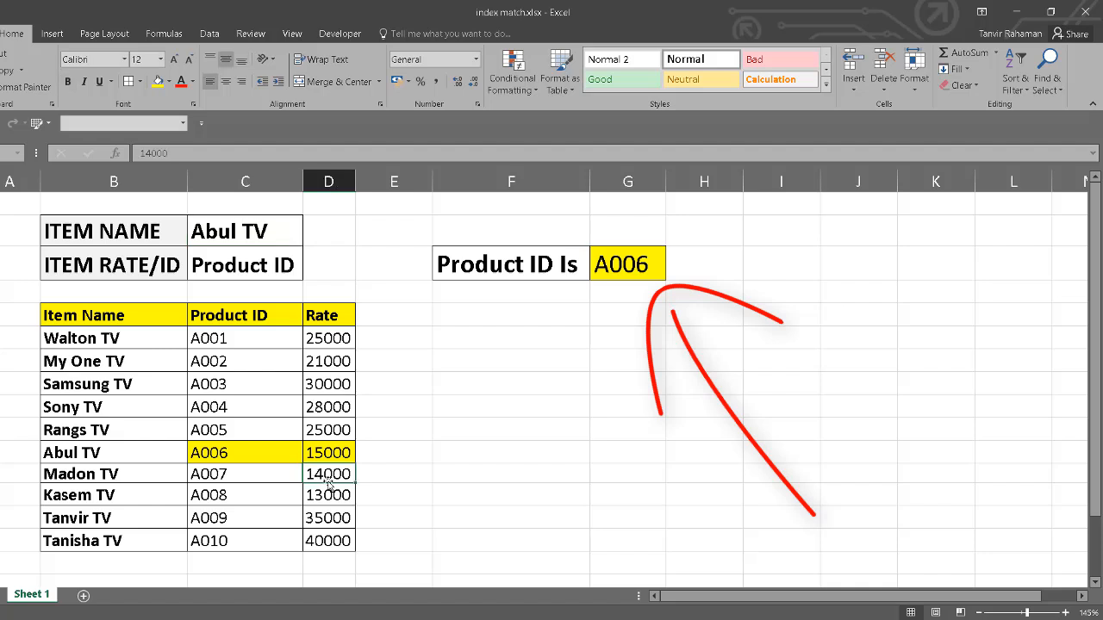
{"action": "left_click", "coordinate": [158, 81]}
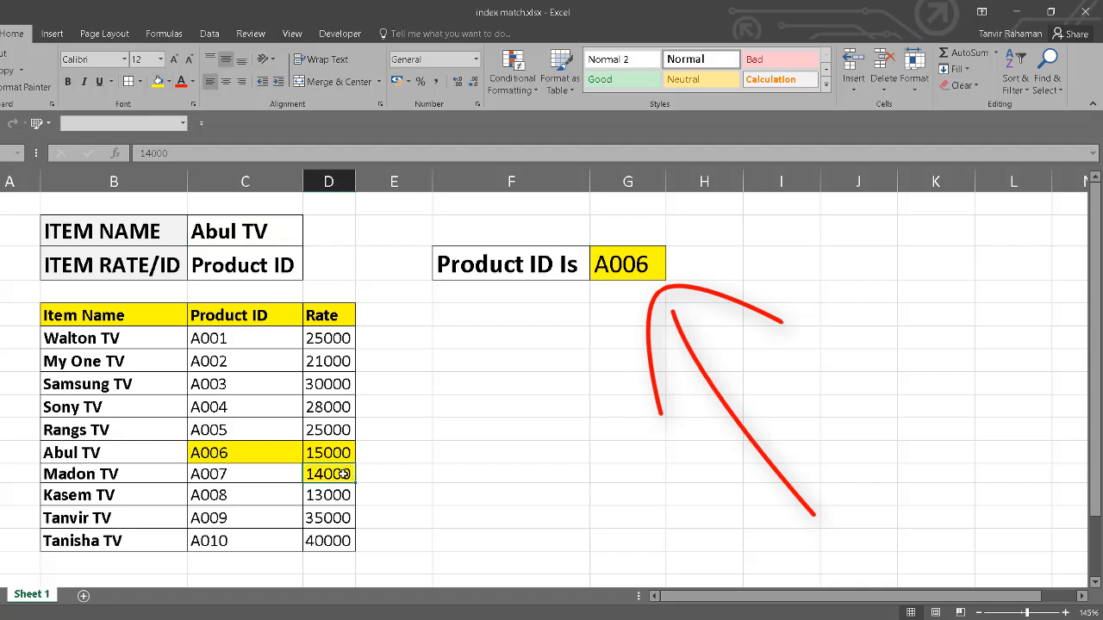
{"action": "left_click", "coordinate": [277, 224]}
{"action": "left_click", "coordinate": [309, 240]}
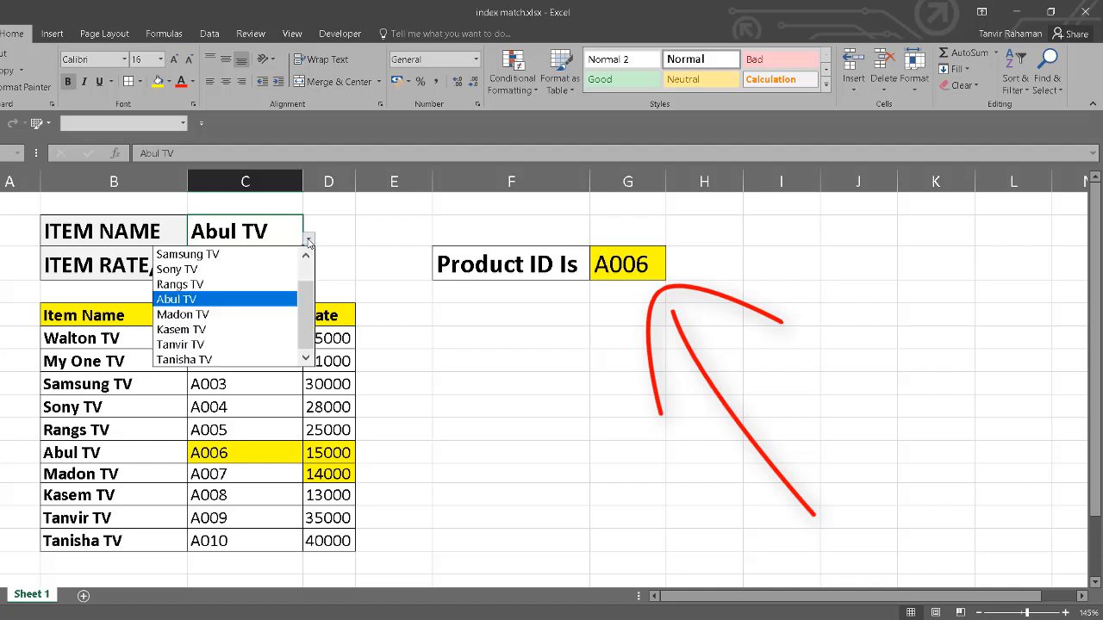
{"action": "left_click", "coordinate": [262, 319]}
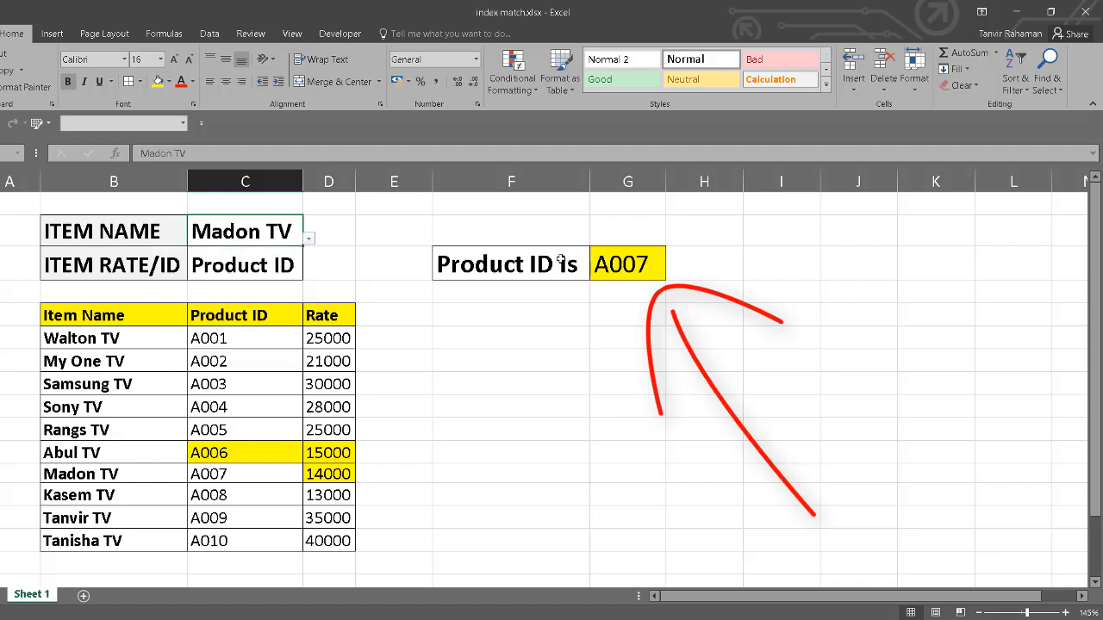
{"action": "left_click", "coordinate": [633, 263]}
{"action": "left_click", "coordinate": [241, 478]}
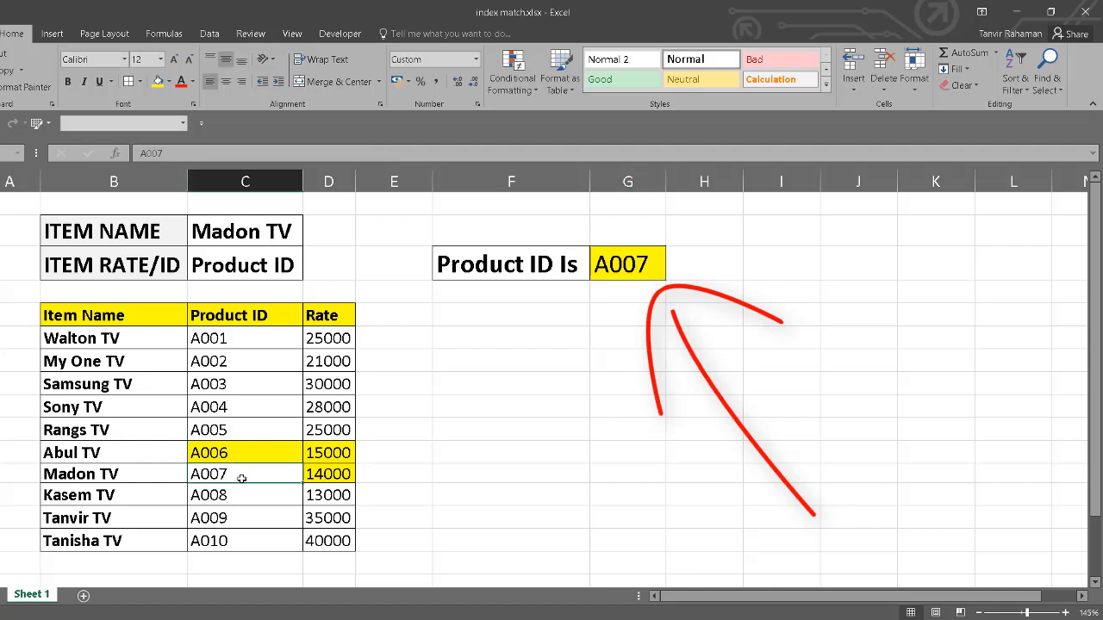
Step: Set ITEM RATE/ID in C3 to Rate and check Madon TV's looked-up rate in G3
{"action": "left_click", "coordinate": [270, 272]}
{"action": "left_click", "coordinate": [309, 274]}
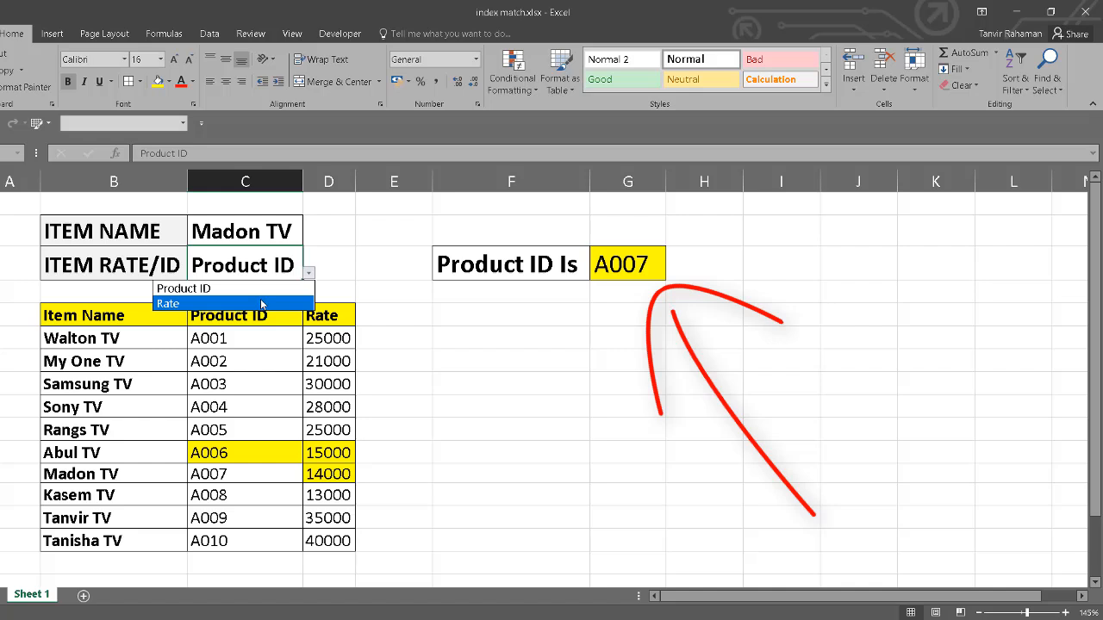
{"action": "left_click", "coordinate": [260, 304]}
{"action": "left_click", "coordinate": [648, 271]}
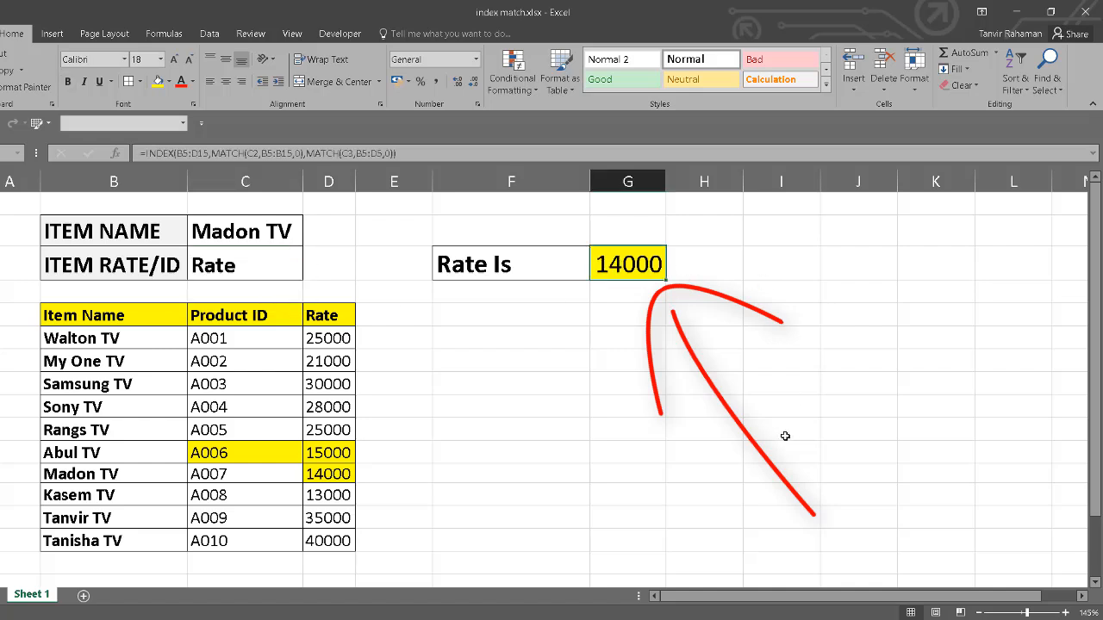